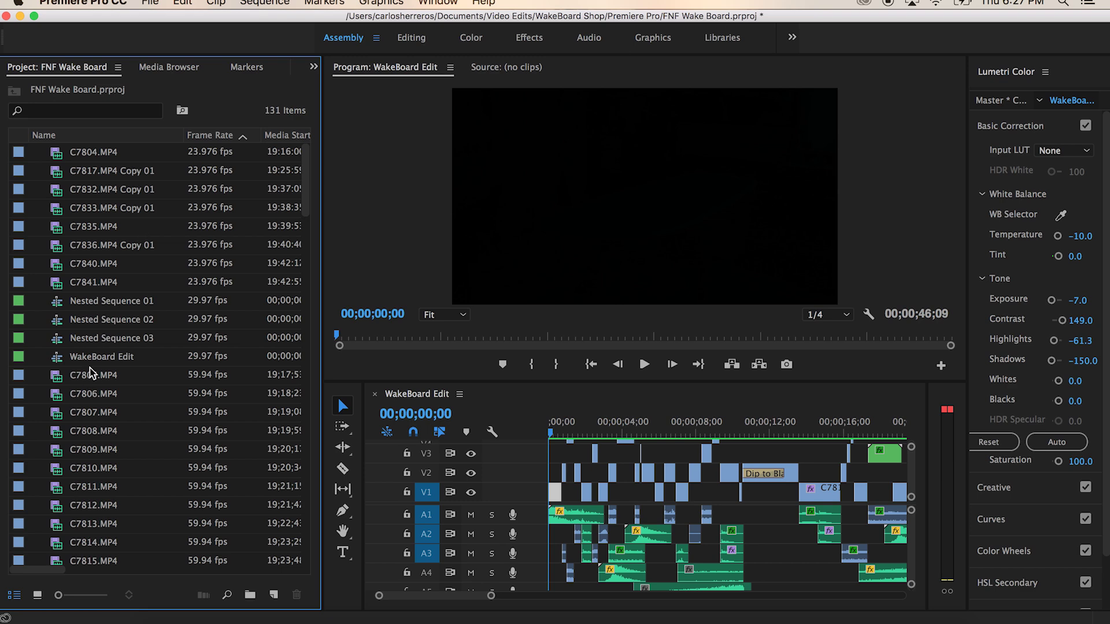
- Show the project's media as thumbnails and sort them by Media Type in the project bin
{"action": "left_click", "coordinate": [37, 595]}
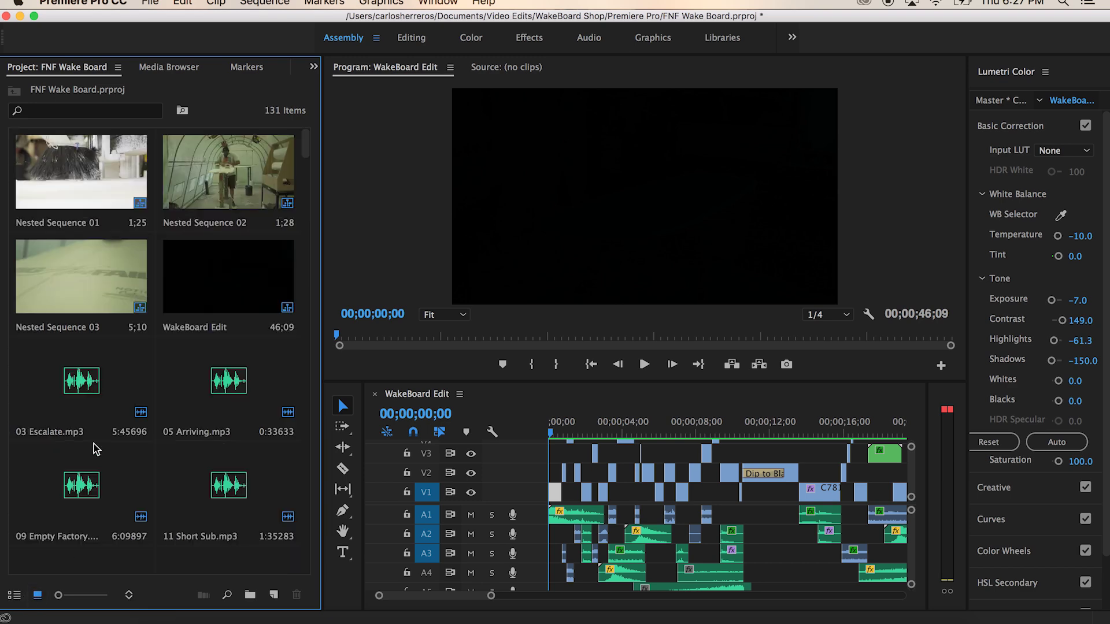
{"action": "scroll", "coordinate": [105, 445], "scroll_direction": "down", "scroll_amount": 10}
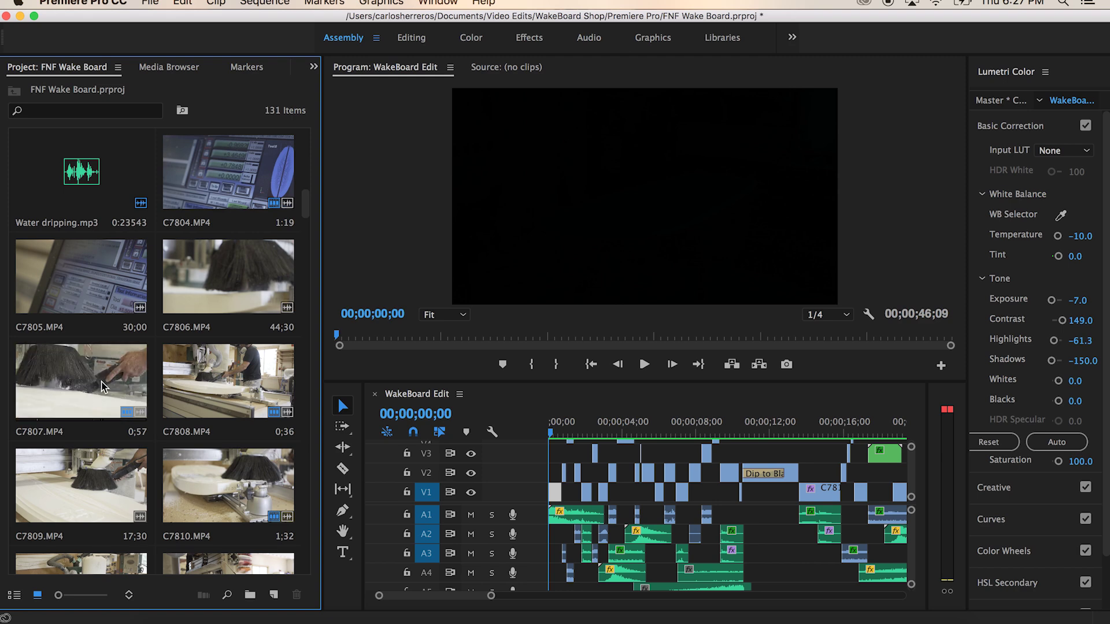
{"action": "scroll", "coordinate": [101, 386], "scroll_direction": "down", "scroll_amount": 2}
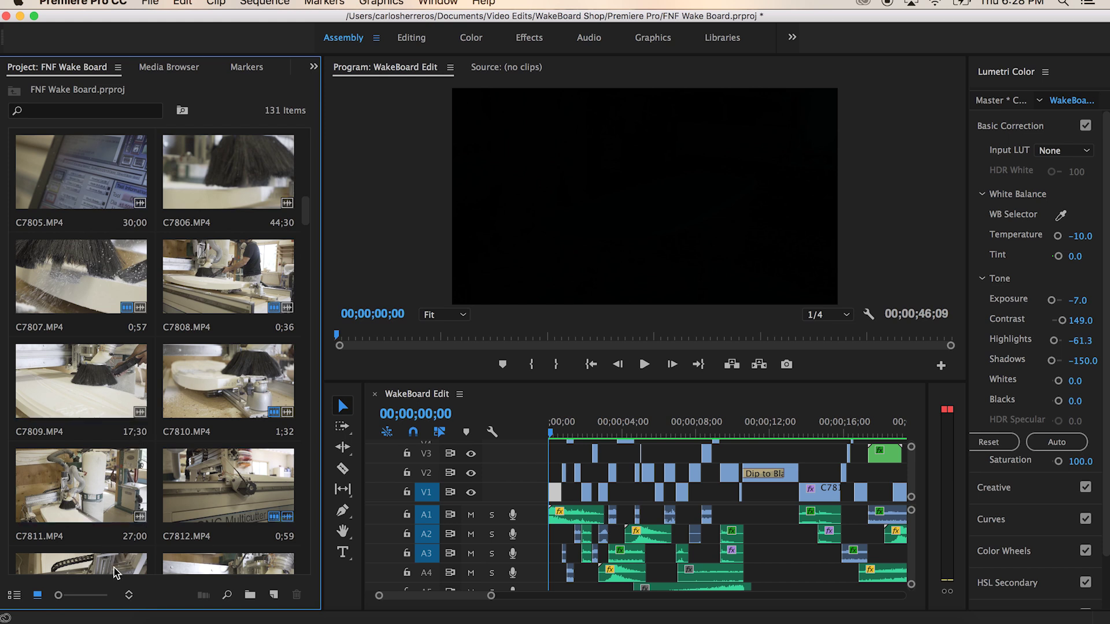
{"action": "left_click", "coordinate": [130, 596]}
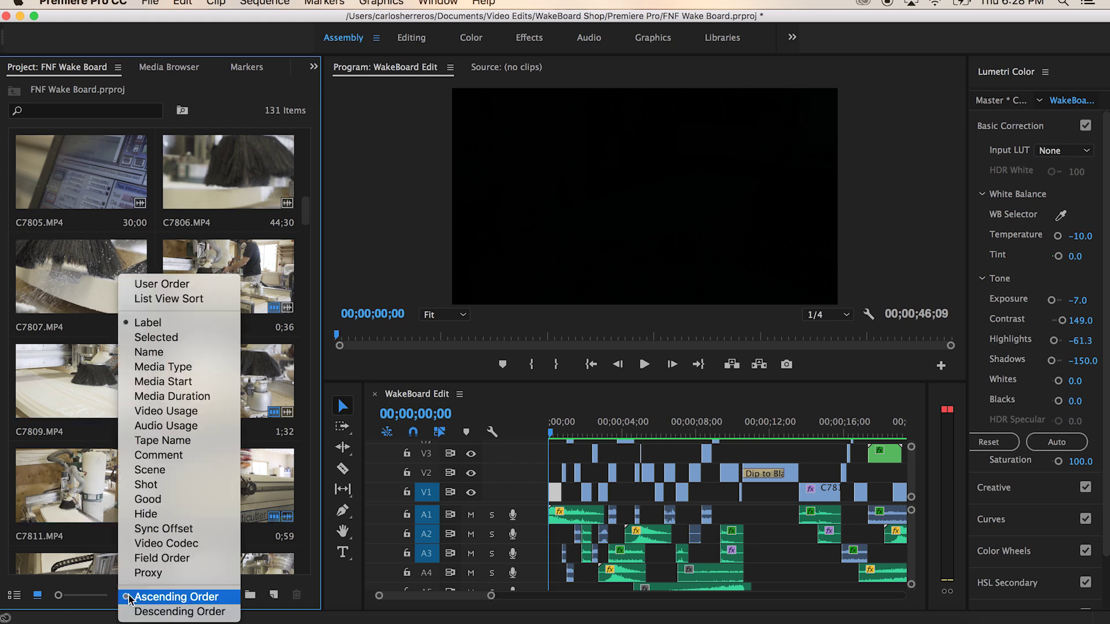
{"action": "left_click", "coordinate": [162, 367]}
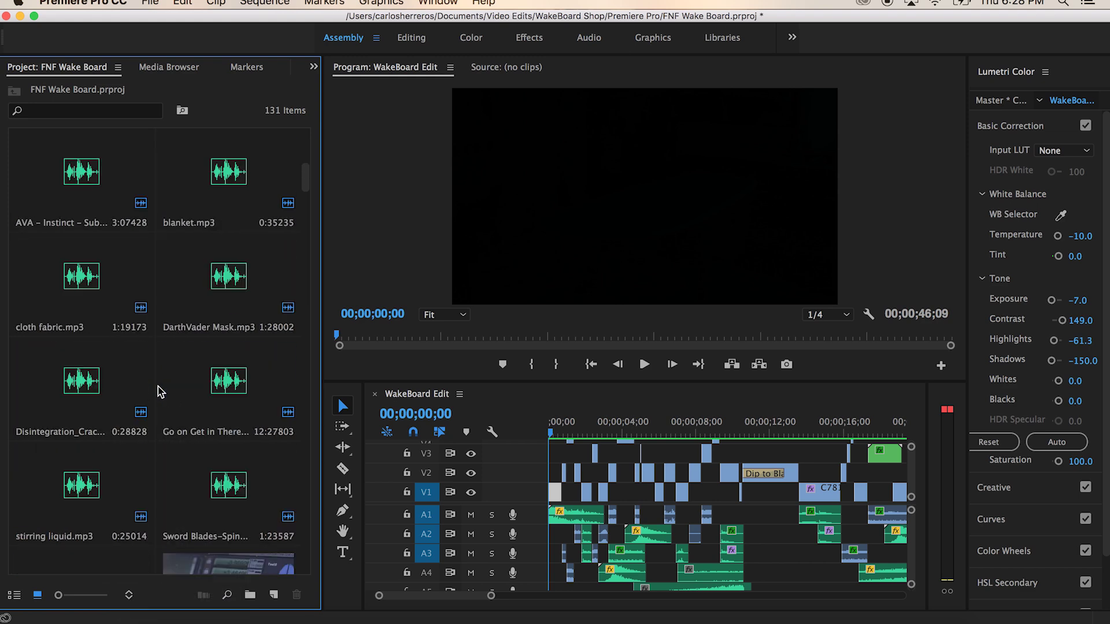
- Browse the sorted thumbnails of sound effects, video clips and sequences in the project bin
{"action": "scroll", "coordinate": [161, 454], "scroll_direction": "down", "scroll_amount": 3}
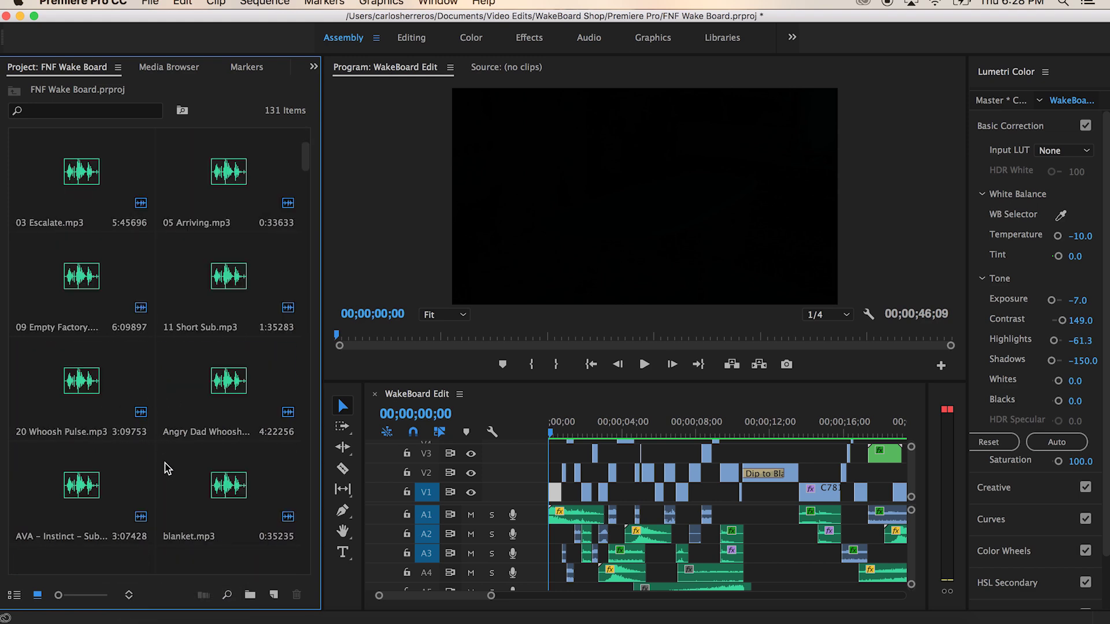
{"action": "scroll", "coordinate": [149, 398], "scroll_direction": "down", "scroll_amount": 10}
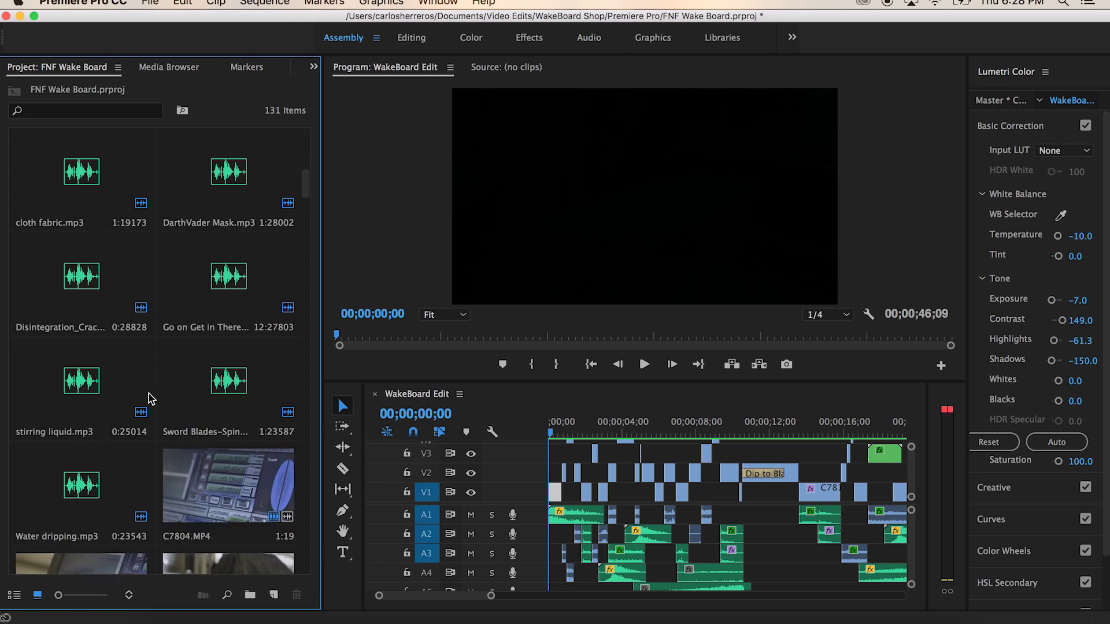
{"action": "scroll", "coordinate": [89, 297], "scroll_direction": "down", "scroll_amount": 5}
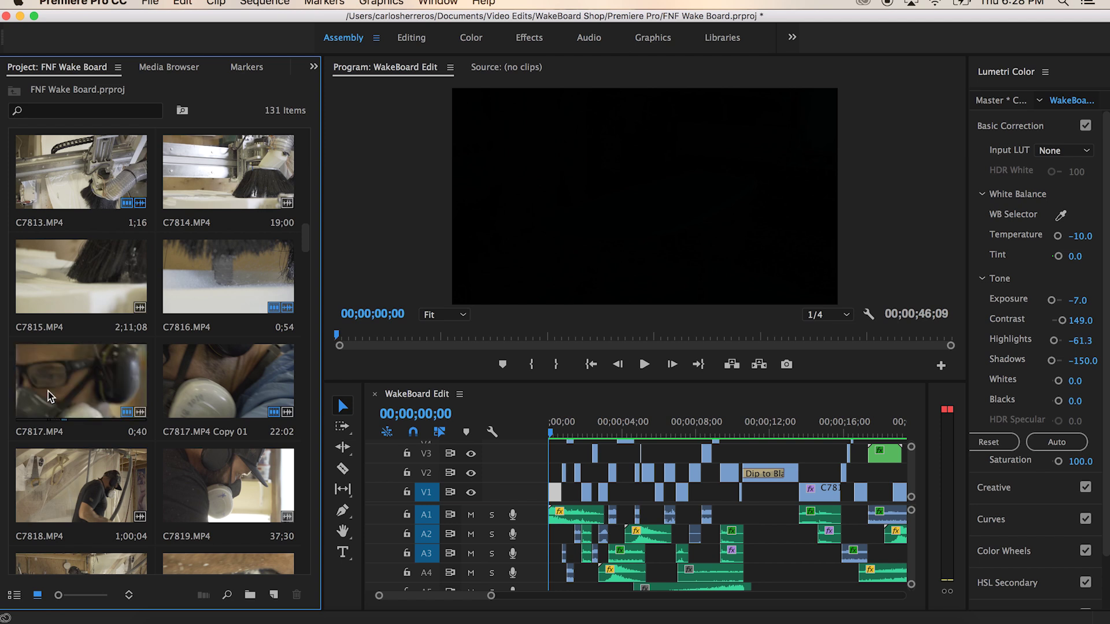
{"action": "scroll", "coordinate": [47, 391], "scroll_direction": "up", "scroll_amount": 5}
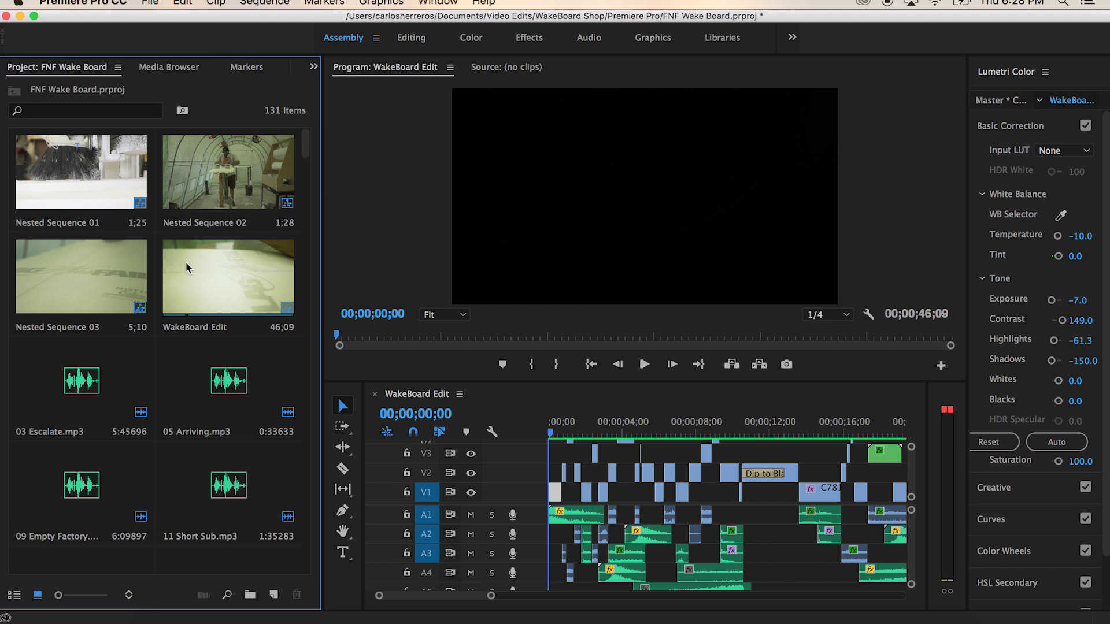
{"action": "scroll", "coordinate": [179, 446], "scroll_direction": "down", "scroll_amount": 10}
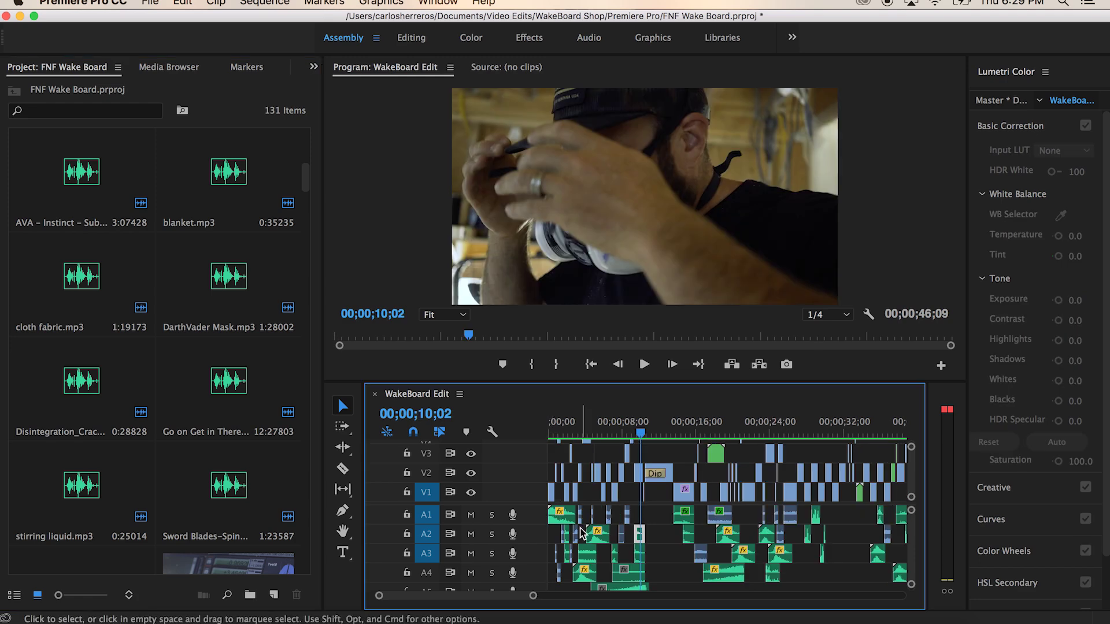
- Examine the opening seconds of the WakeBoard Edit timeline, including the lower audio tracks, and return the playhead to the start
{"action": "left_click_drag", "start_coordinate": [559, 429], "coordinate": [553, 429]}
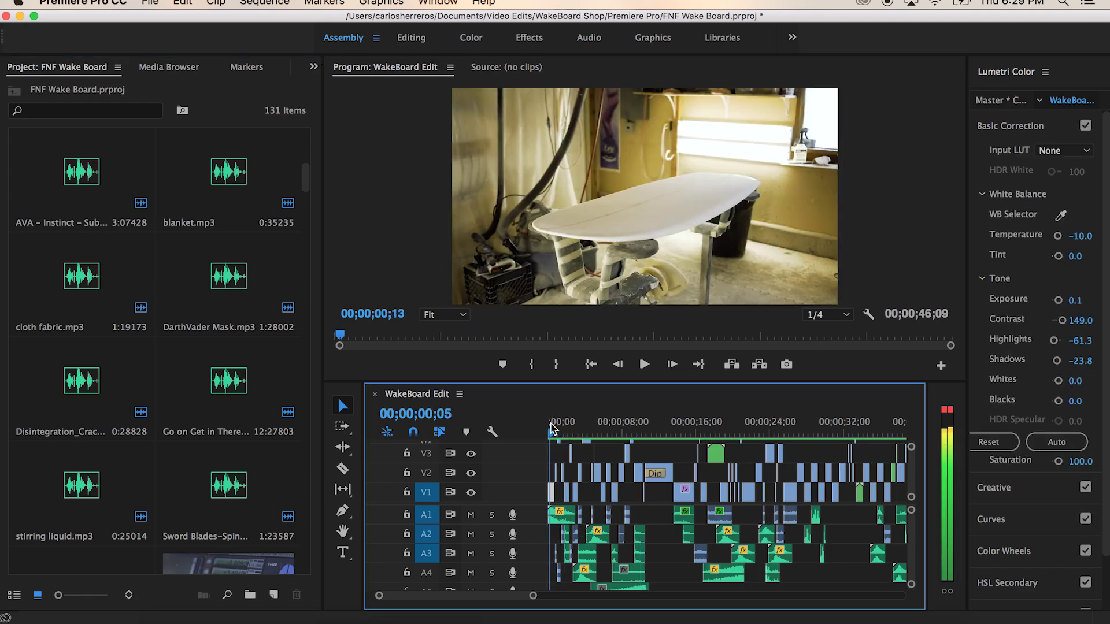
{"action": "key", "text": "="}
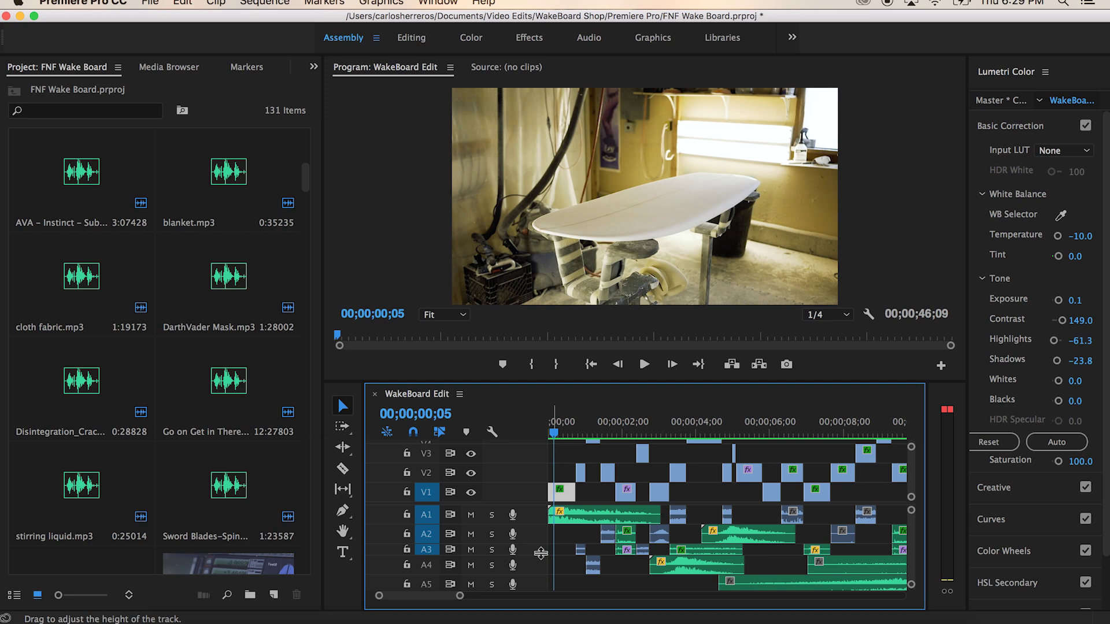
{"action": "left_click_drag", "start_coordinate": [541, 555], "coordinate": [538, 558]}
{"action": "scroll", "coordinate": [555, 558], "scroll_direction": "down", "scroll_amount": 5}
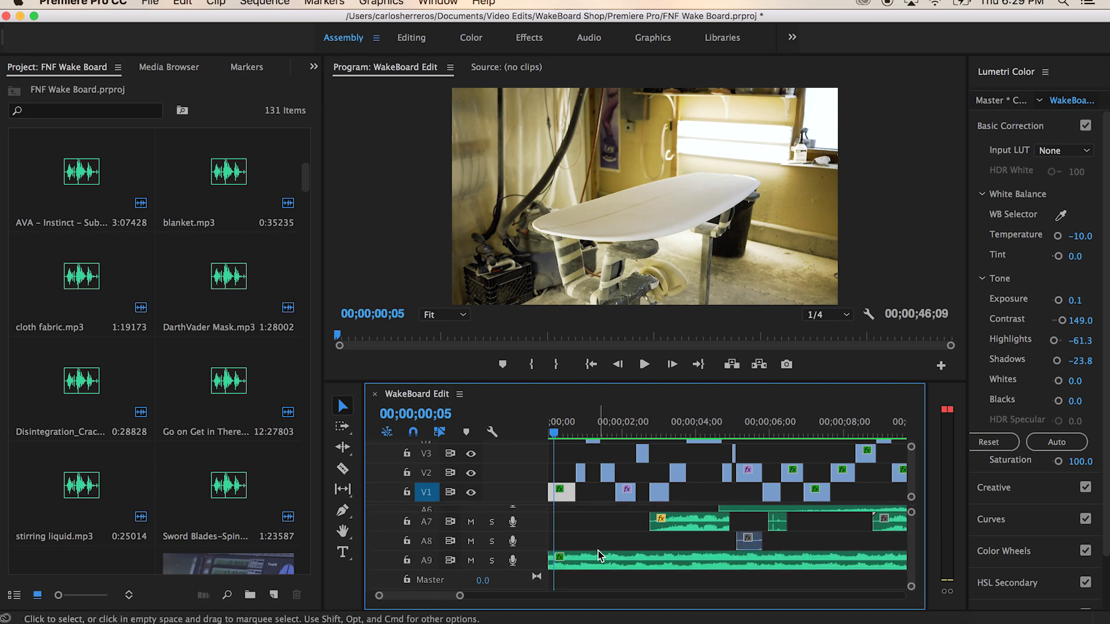
{"action": "scroll", "coordinate": [599, 556], "scroll_direction": "up", "scroll_amount": 5}
{"action": "left_click_drag", "start_coordinate": [589, 435], "coordinate": [541, 403]}
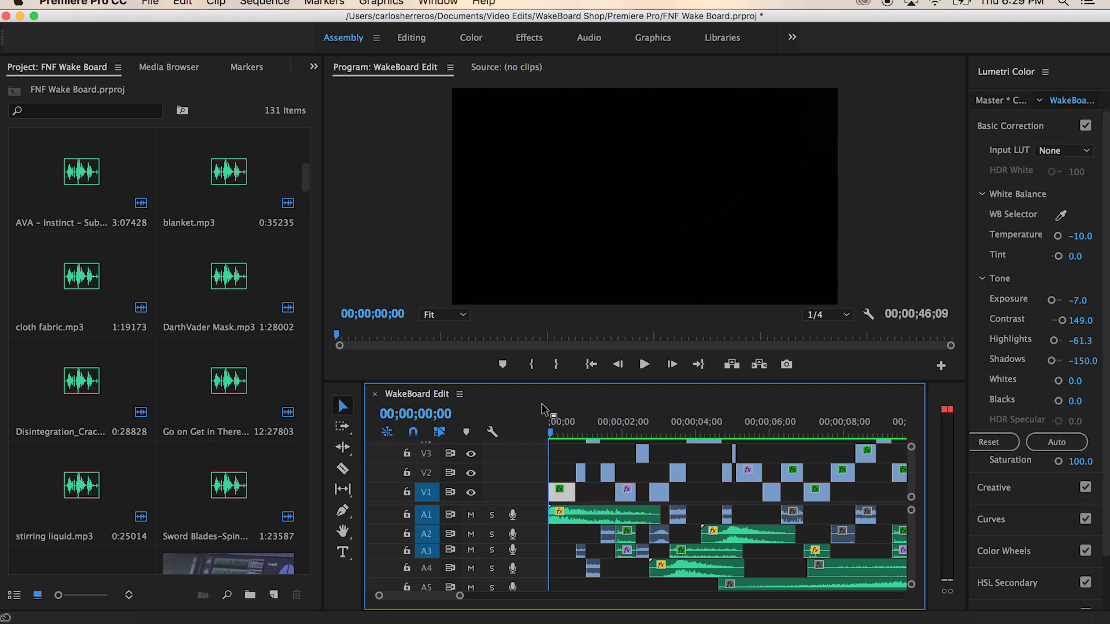
- Play the WakeBoard Edit sequence with all its audio and return to its beginning
{"action": "key", "text": "space"}
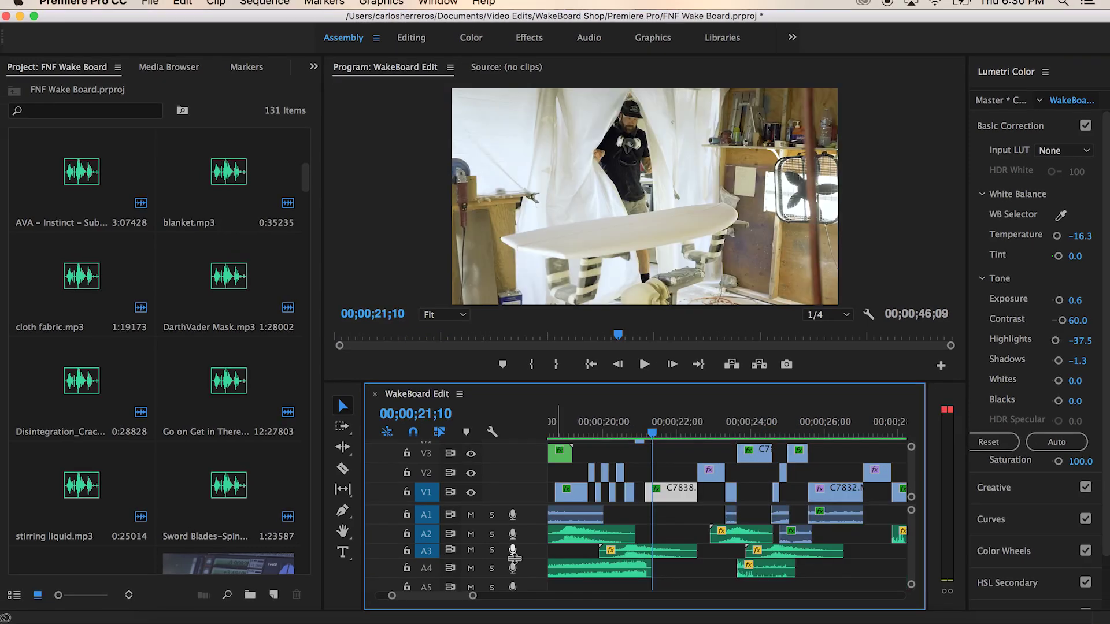
{"action": "left_click_drag", "start_coordinate": [462, 598], "coordinate": [448, 598]}
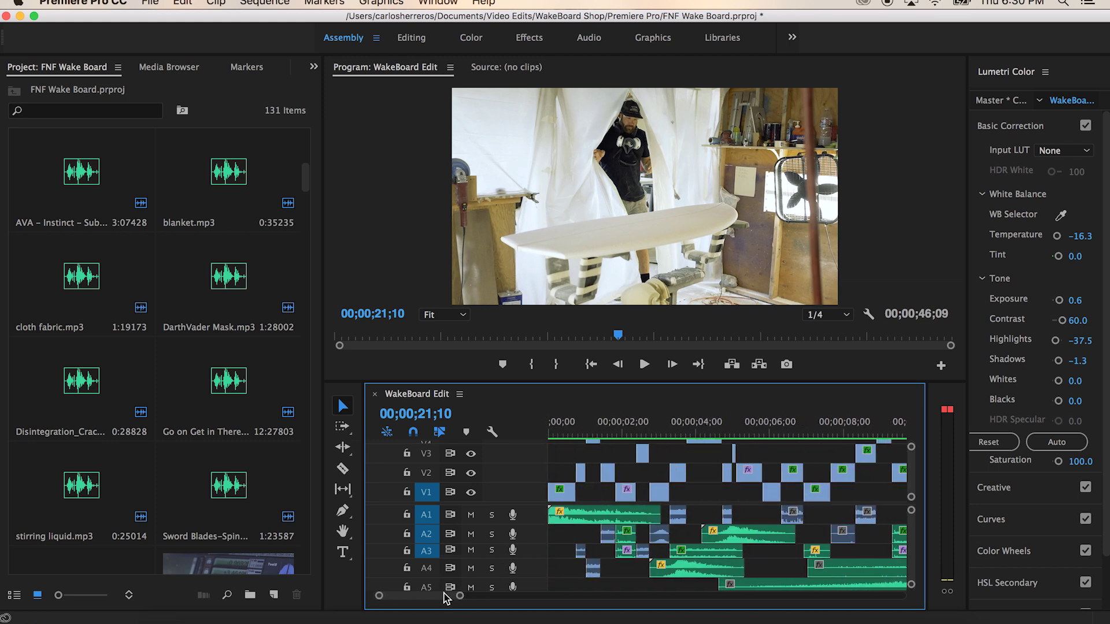
{"action": "key", "text": "Home"}
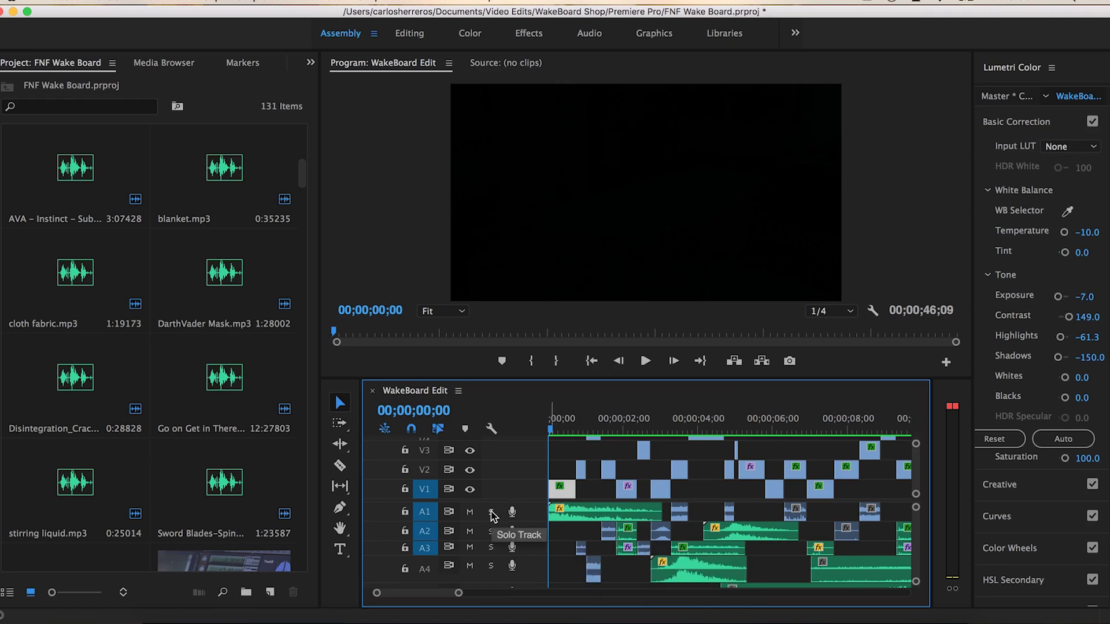
- Solo audio track A1 and listen to it from the start of the sequence
{"action": "left_click", "coordinate": [491, 512]}
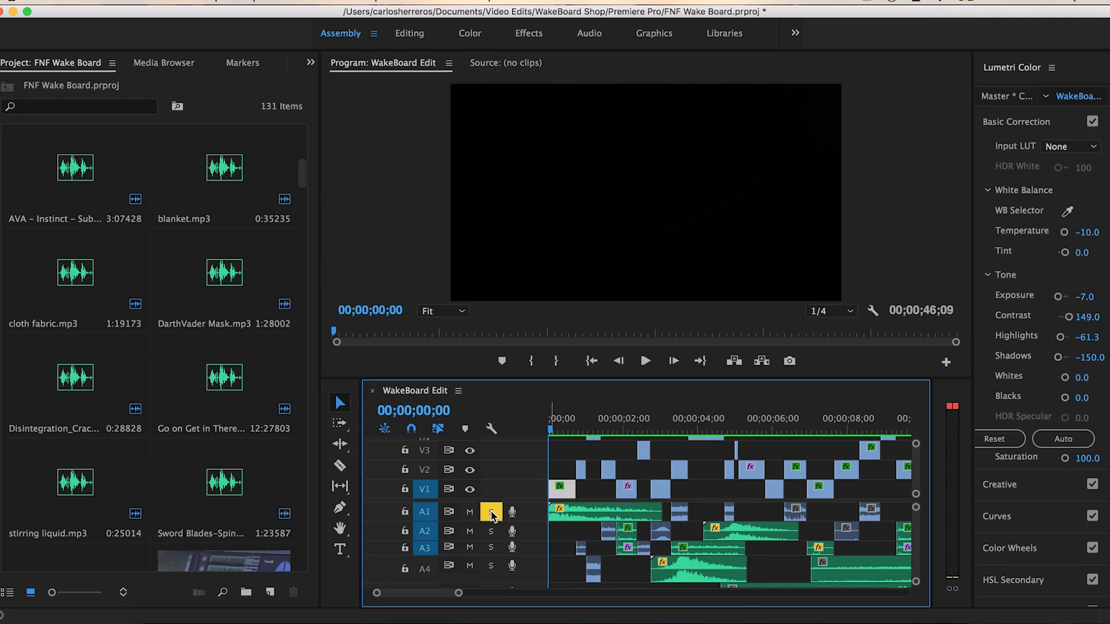
{"action": "key", "text": "space"}
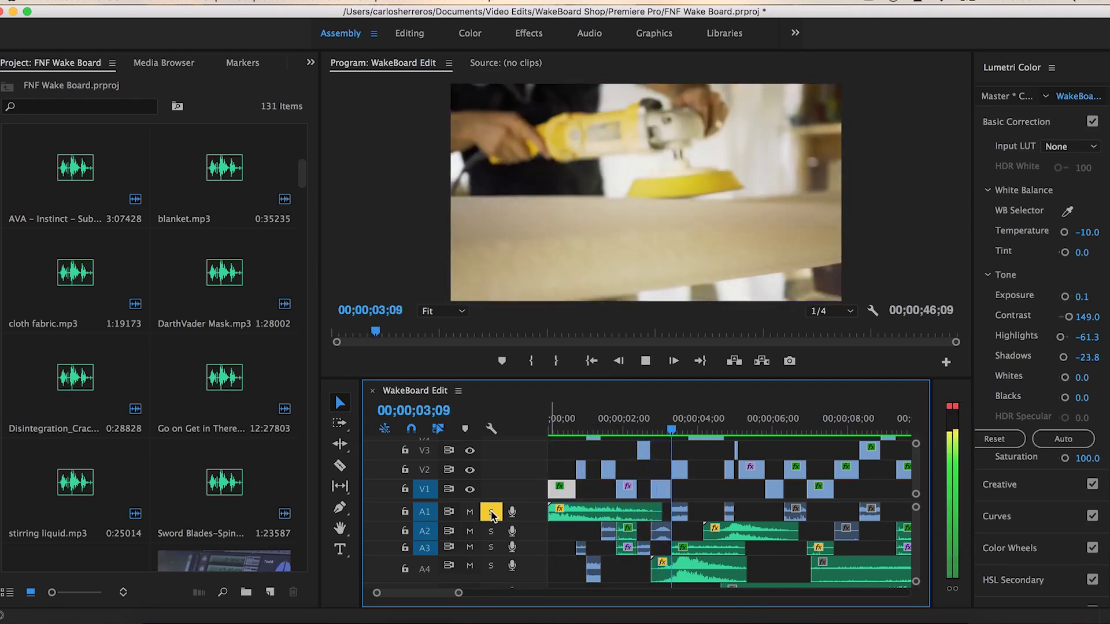
{"action": "left_click", "coordinate": [751, 530]}
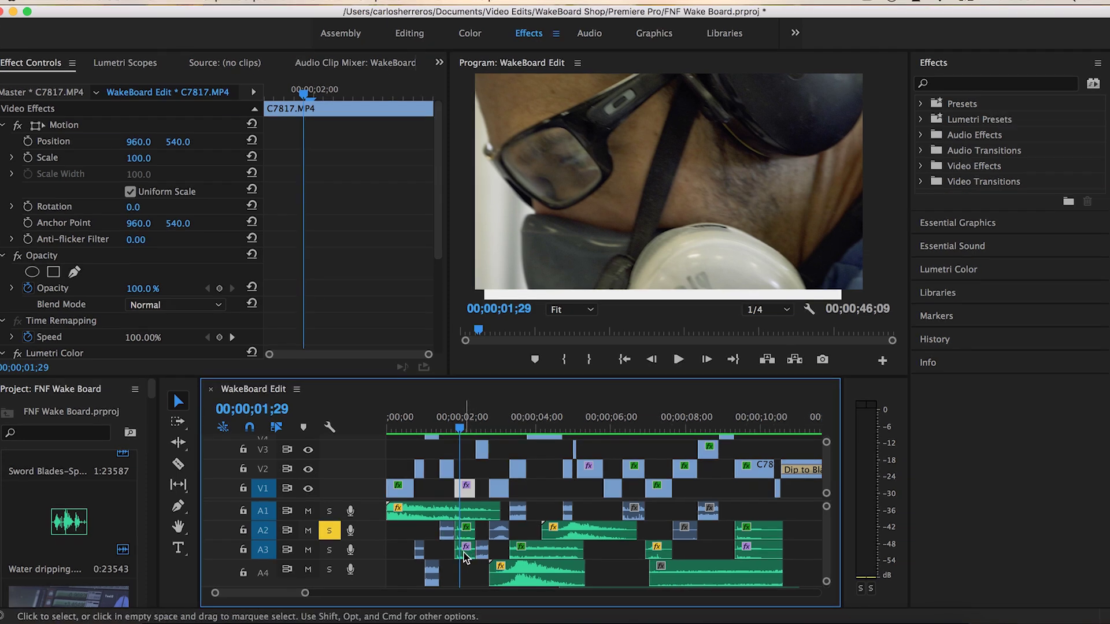
- Solo track A3 alongside A2 and play both DarthVader Mask.mp3 clips from just before the two-second mark
{"action": "left_click", "coordinate": [329, 550]}
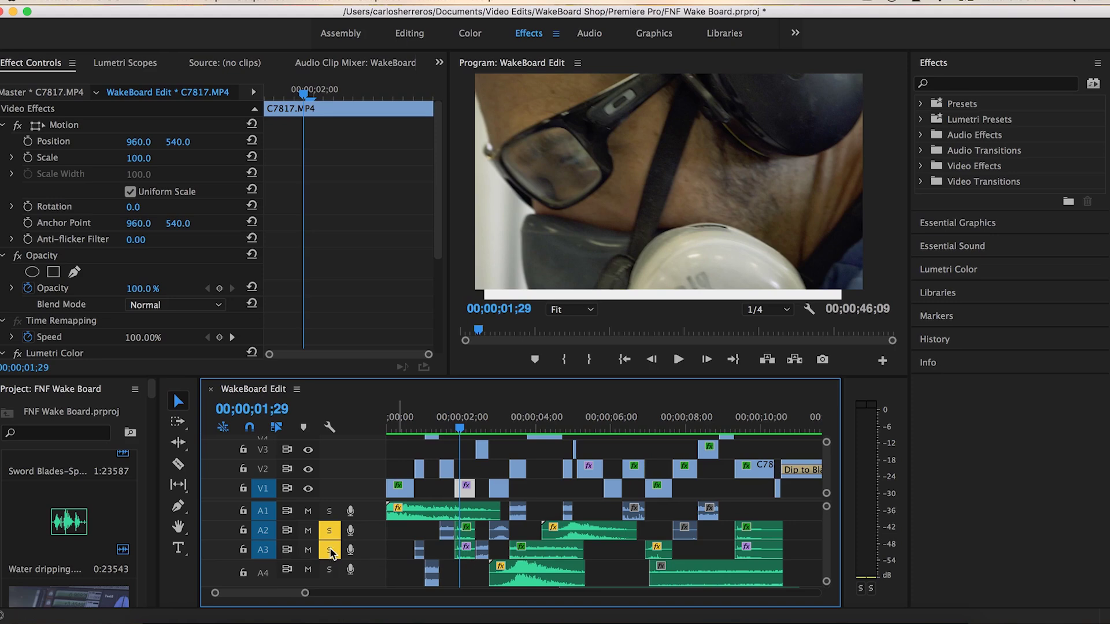
{"action": "left_click", "coordinate": [455, 425]}
{"action": "left_click", "coordinate": [446, 426]}
{"action": "key", "text": "space"}
{"action": "left_click_drag", "start_coordinate": [445, 425], "coordinate": [452, 427]}
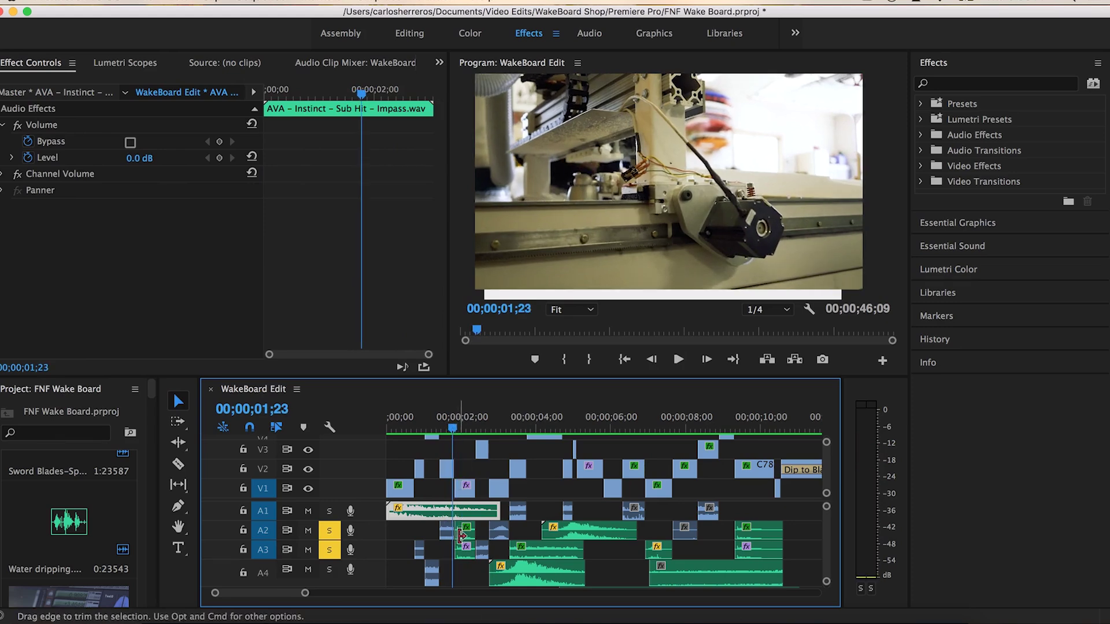
{"action": "key", "text": "space"}
{"action": "key", "text": "space"}
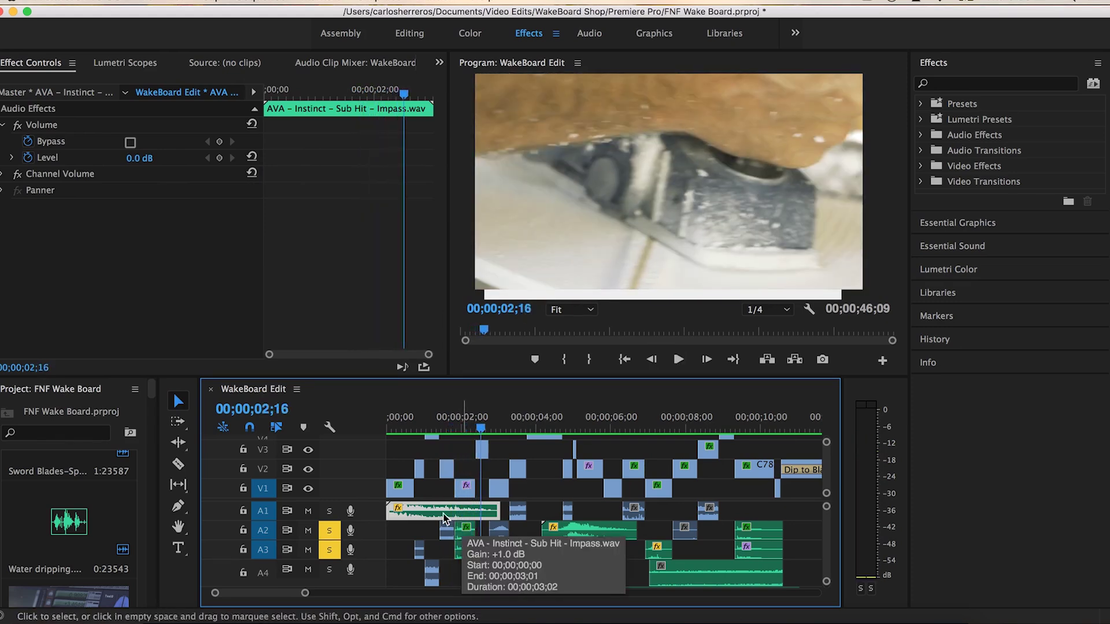
- Turn off solo on track A3 and play the DarthVader Mask.mp3 clip on A2 alone
{"action": "left_click", "coordinate": [330, 550]}
{"action": "left_click_drag", "start_coordinate": [462, 428], "coordinate": [455, 427]}
{"action": "key", "text": "space"}
{"action": "key", "text": "space"}
- Switch the solo from track A2 to A3 and play the DarthVader Mask.mp3 clip on A3 alone
{"action": "left_click", "coordinate": [329, 530]}
{"action": "left_click_drag", "start_coordinate": [468, 431], "coordinate": [456, 431]}
{"action": "left_click", "coordinate": [330, 551]}
{"action": "key", "text": "space"}
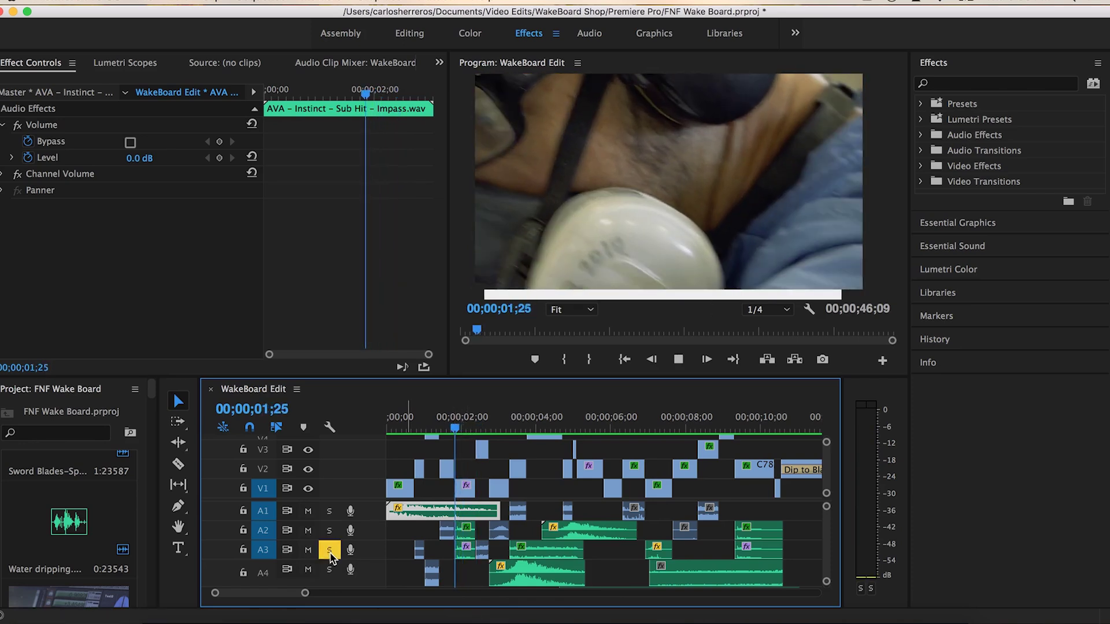
{"action": "left_click", "coordinate": [460, 431]}
{"action": "key", "text": "space"}
{"action": "key", "text": "space"}
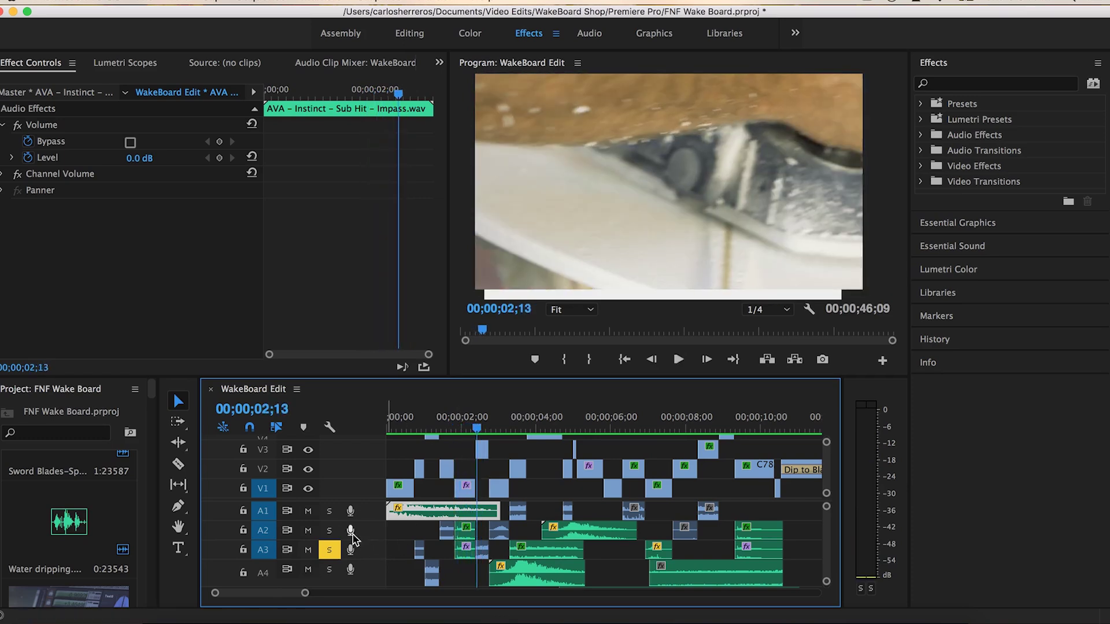
- Solo A2 together with A3, play the layered mask sound, and place the playhead at 00;00;02;07
{"action": "left_click", "coordinate": [330, 531]}
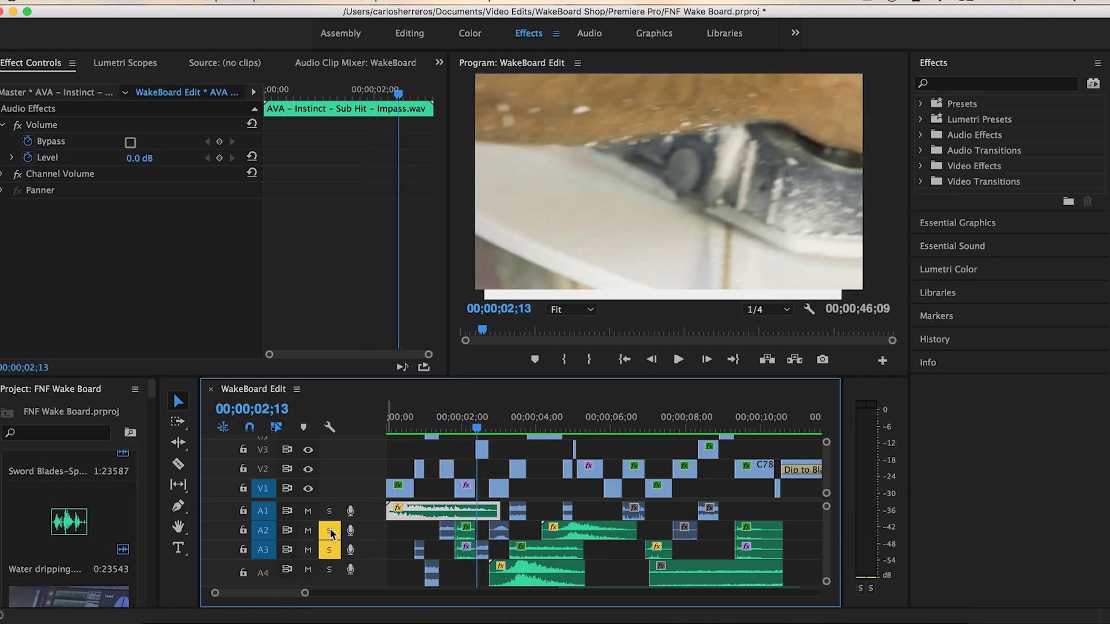
{"action": "left_click", "coordinate": [457, 429]}
{"action": "key", "text": "space"}
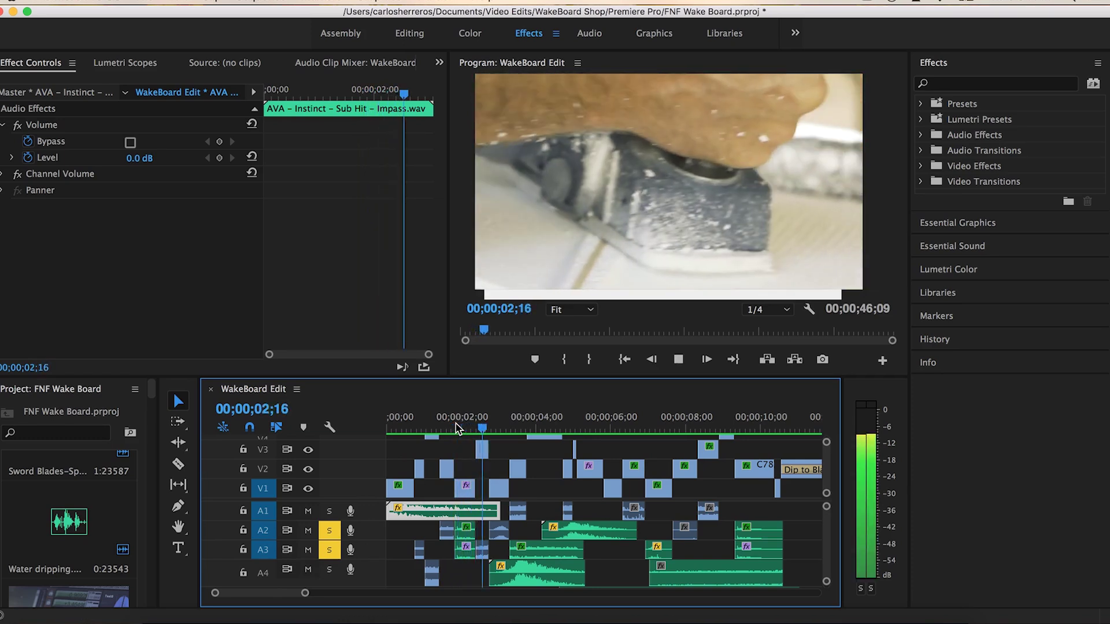
{"action": "key", "text": "space"}
{"action": "left_click", "coordinate": [470, 431]}
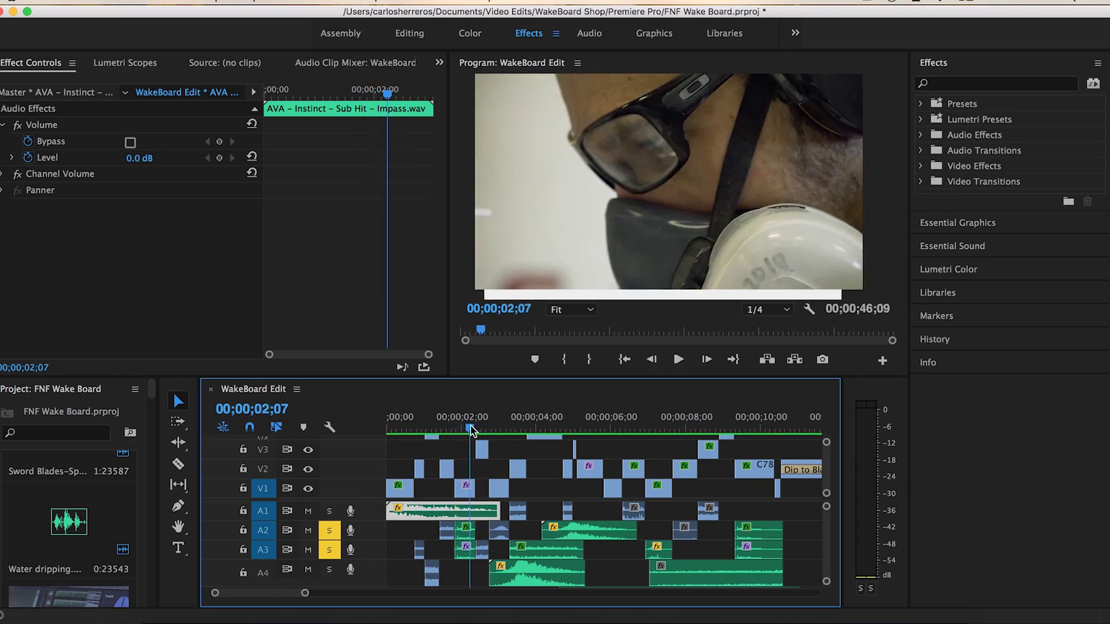
- Turn off solo on A2 and examine both DarthVader Mask.mp3 clips' audio effects, including the Studio Reverb custom setup on A3
{"action": "left_click", "coordinate": [328, 536]}
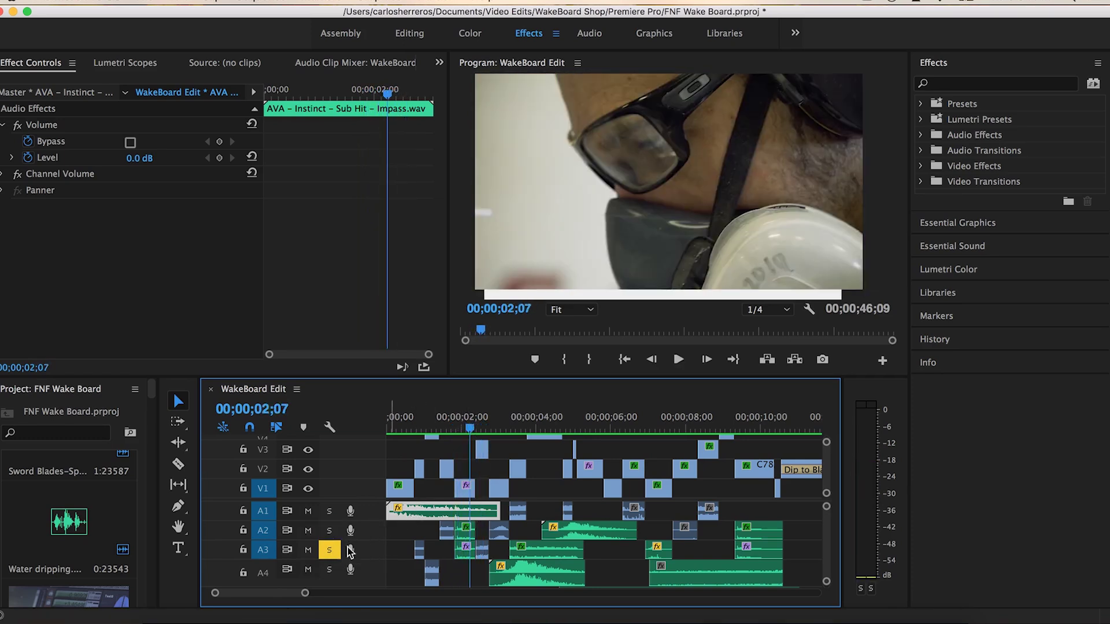
{"action": "left_click", "coordinate": [465, 537]}
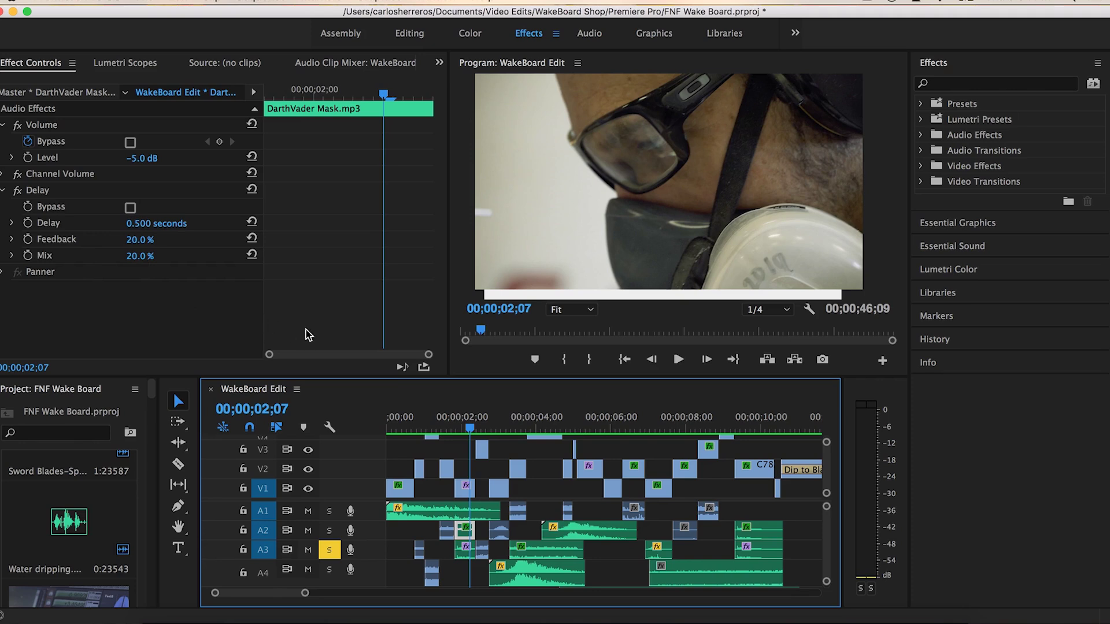
{"action": "left_click", "coordinate": [462, 554]}
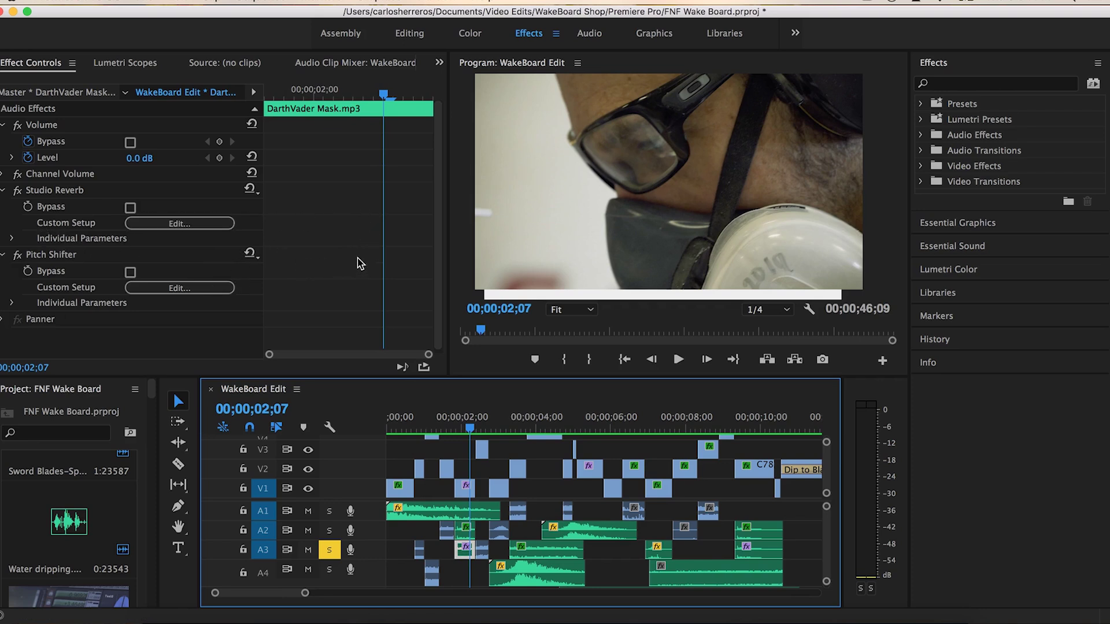
{"action": "scroll", "coordinate": [374, 260], "scroll_direction": "down", "scroll_amount": 1}
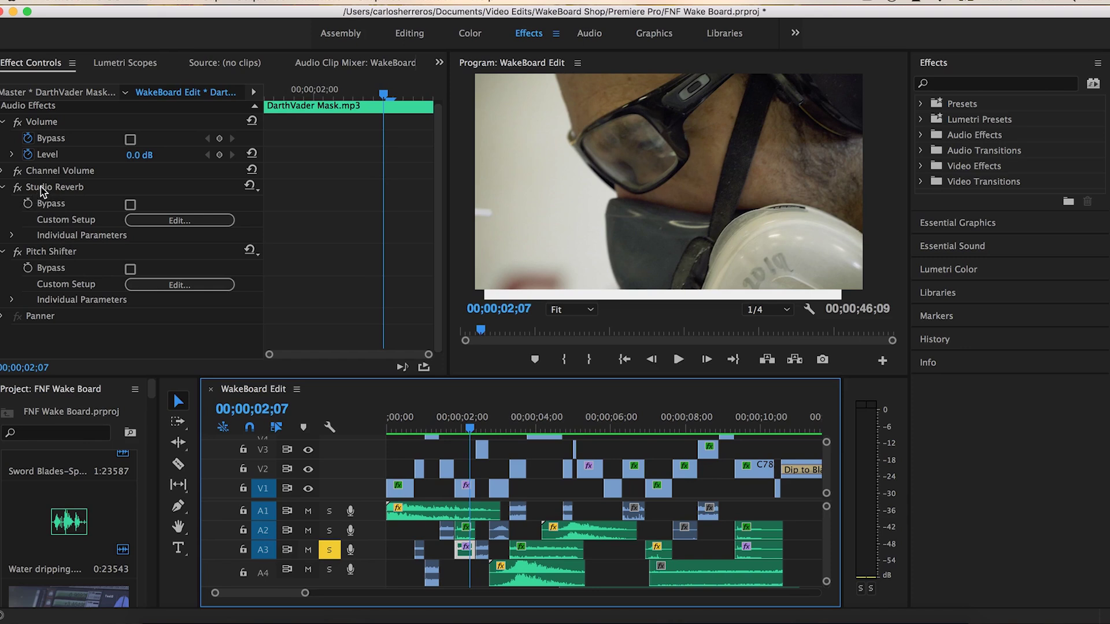
{"action": "left_click", "coordinate": [156, 221]}
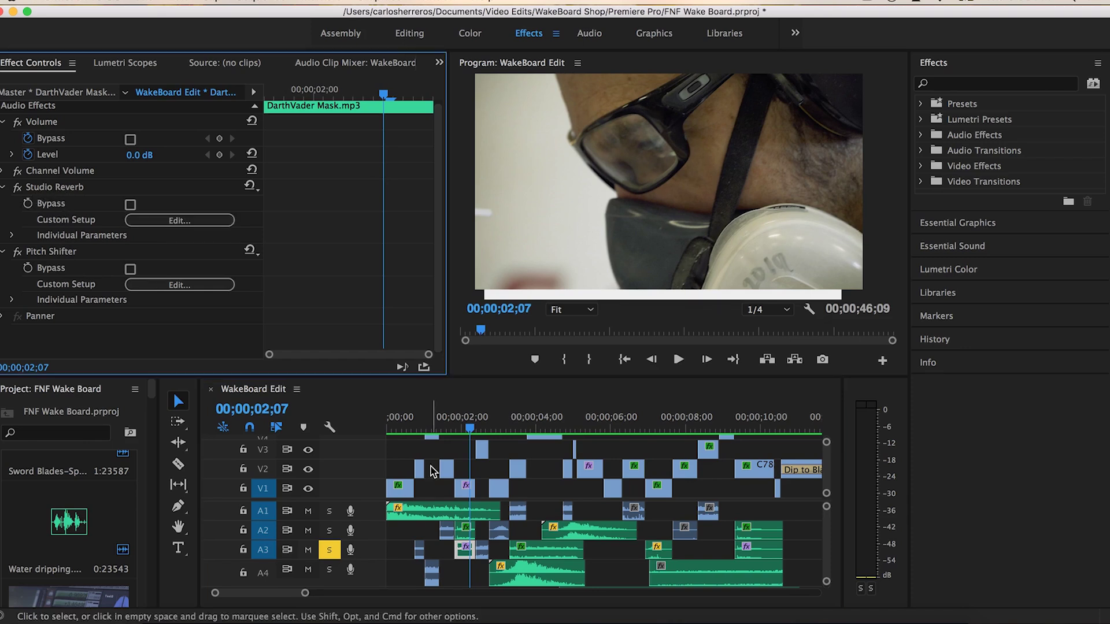
- Check the Delay effect on the A2 DarthVader Mask.mp3 clip, solo A2 together with A3, and play the layered mask sound
{"action": "left_click", "coordinate": [465, 530]}
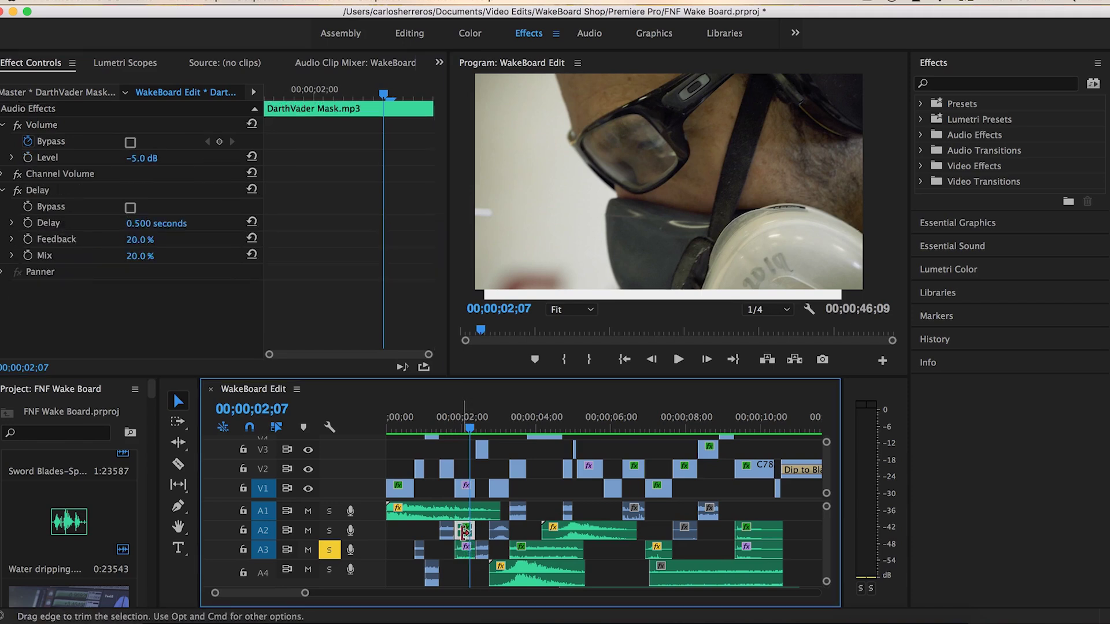
{"action": "left_click", "coordinate": [335, 538]}
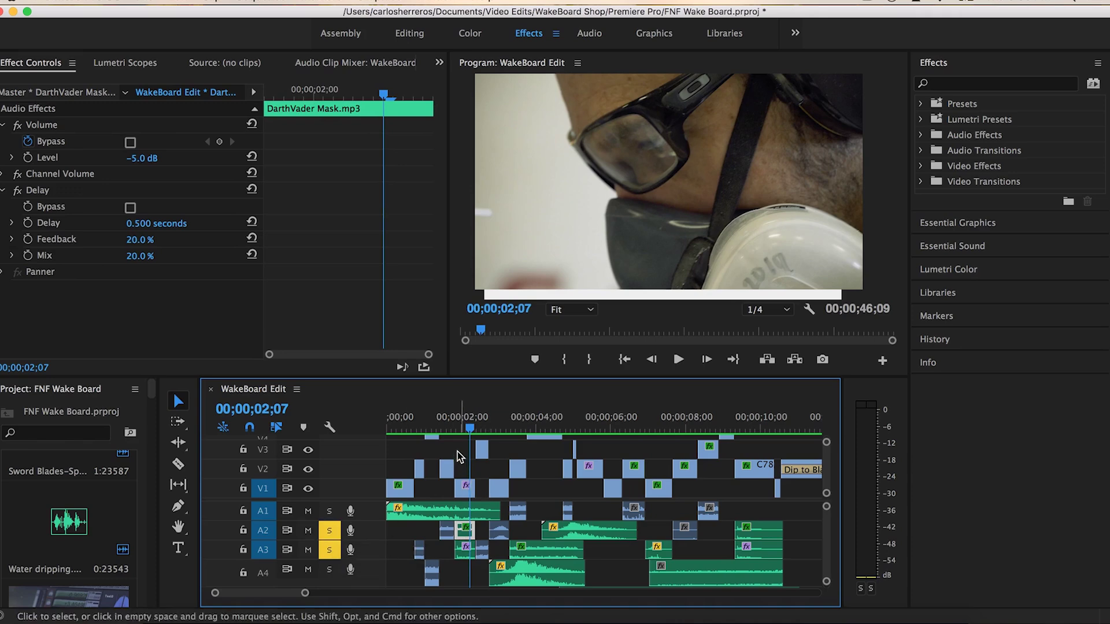
{"action": "left_click", "coordinate": [455, 431]}
{"action": "key", "text": "space"}
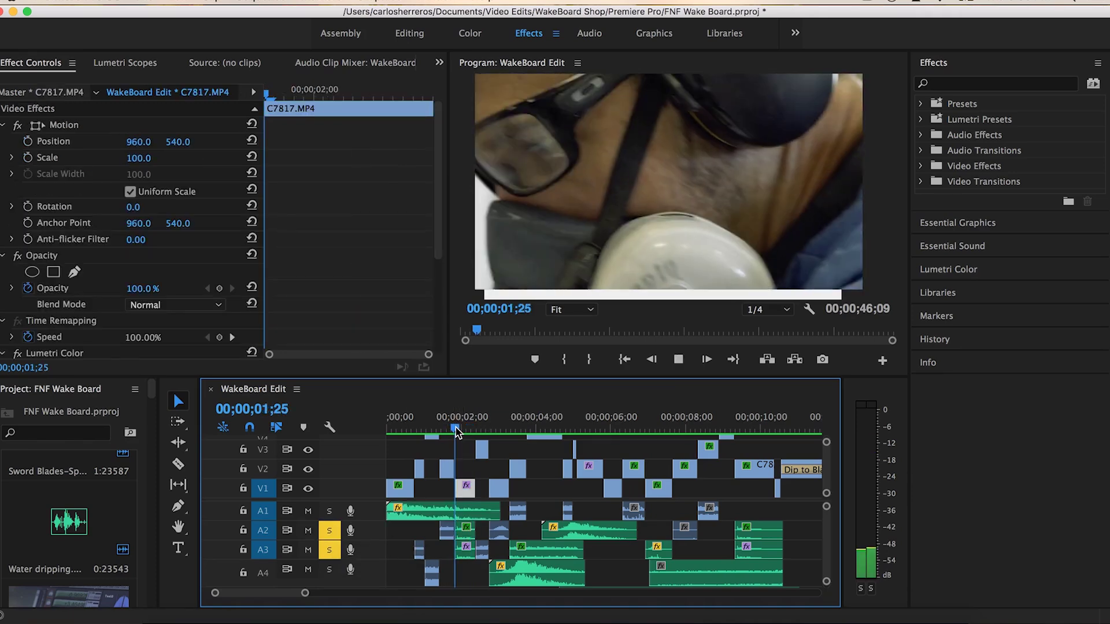
{"action": "key", "text": "space"}
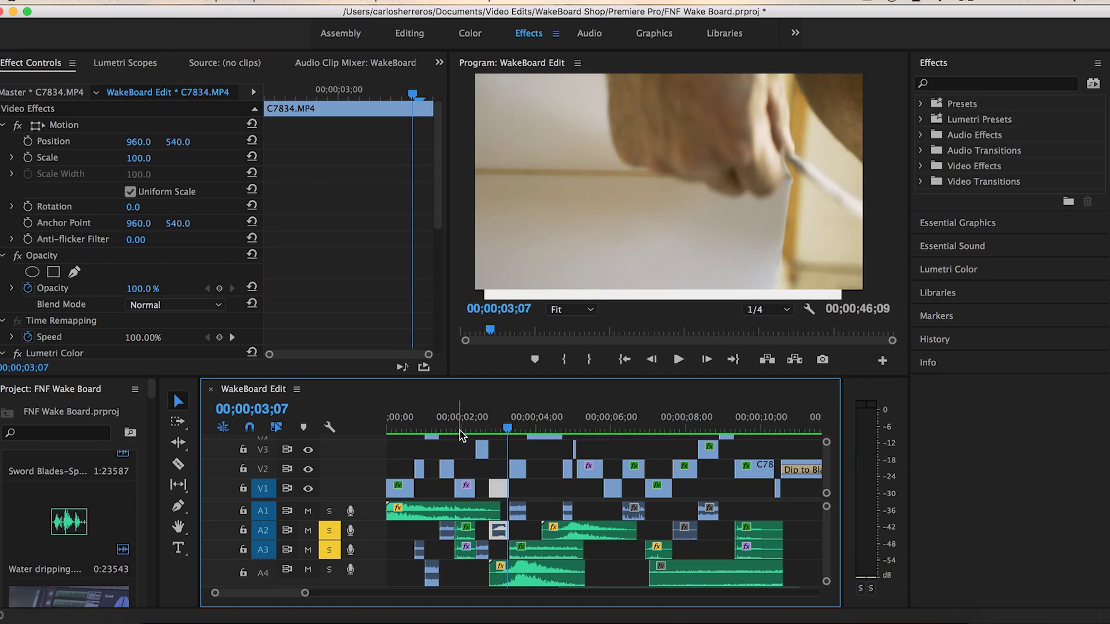
{"action": "left_click_drag", "start_coordinate": [453, 427], "coordinate": [450, 426]}
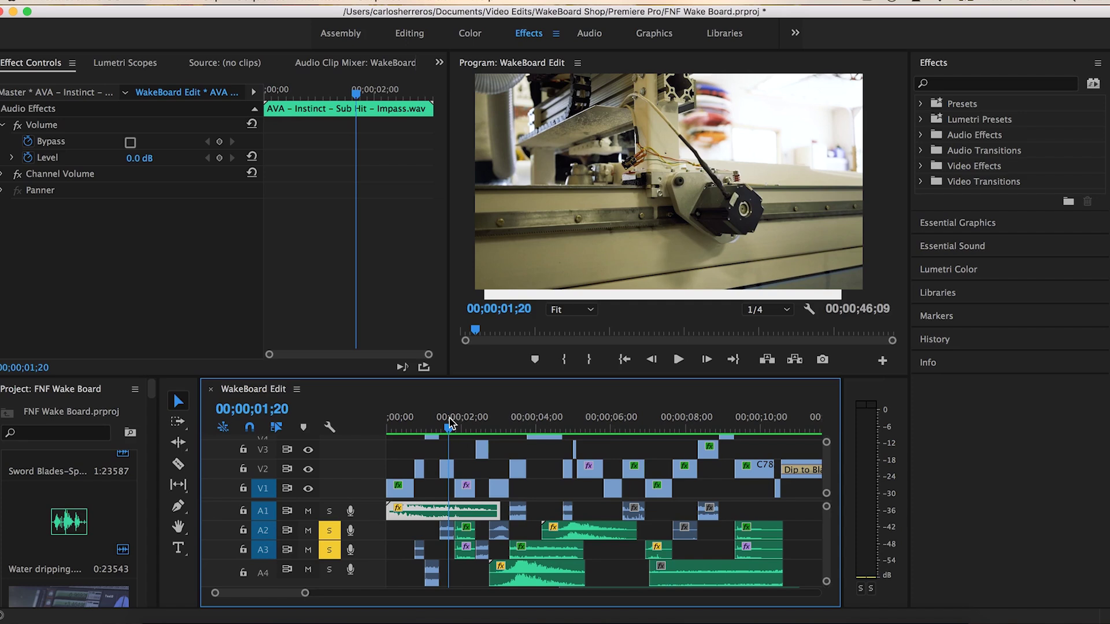
- Examine the Level and Lowpass Cutoff keyframes of the Go on Get in There music clip on A9, from its start to 00;00;10;23
{"action": "left_click_drag", "start_coordinate": [449, 426], "coordinate": [421, 427]}
{"action": "scroll", "coordinate": [399, 555], "scroll_direction": "down", "scroll_amount": 4}
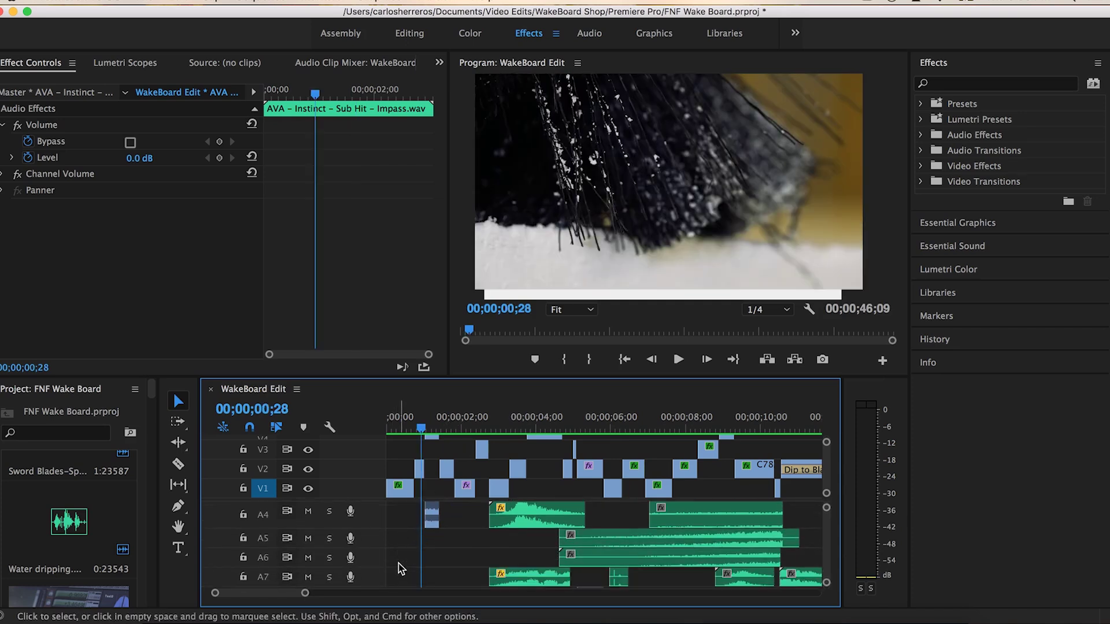
{"action": "scroll", "coordinate": [404, 572], "scroll_direction": "down", "scroll_amount": 2}
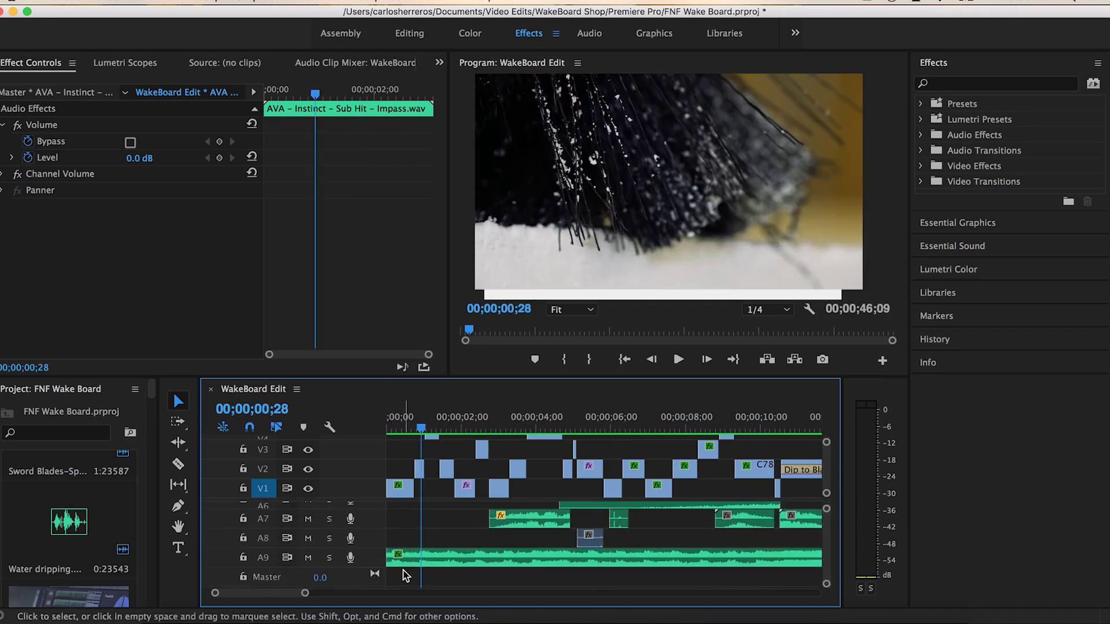
{"action": "left_click", "coordinate": [442, 558]}
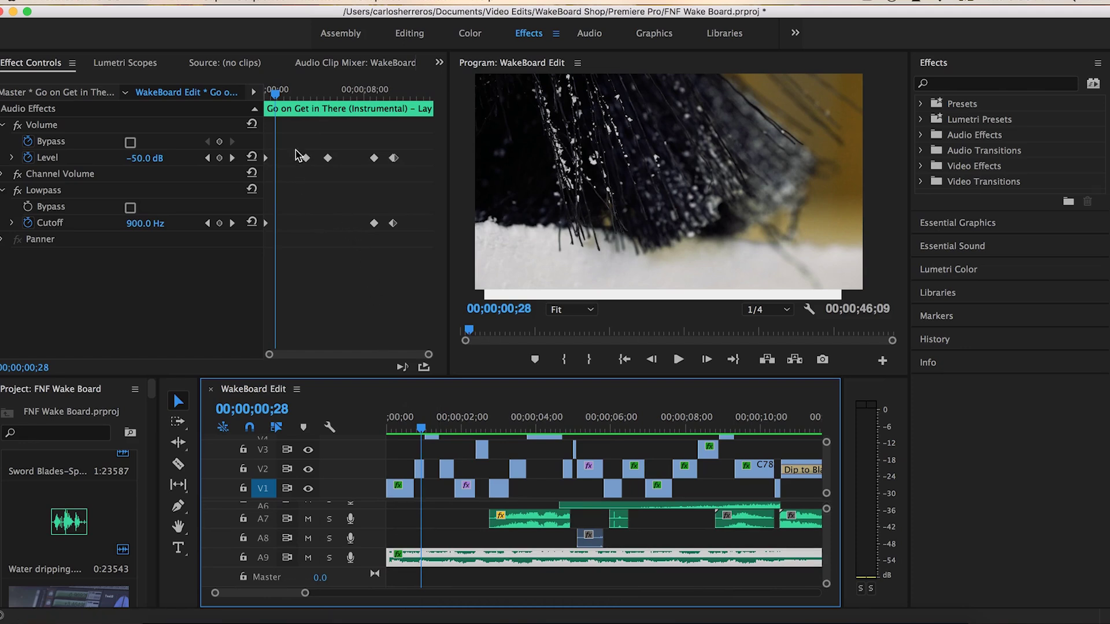
{"action": "left_click_drag", "start_coordinate": [276, 93], "coordinate": [266, 92]}
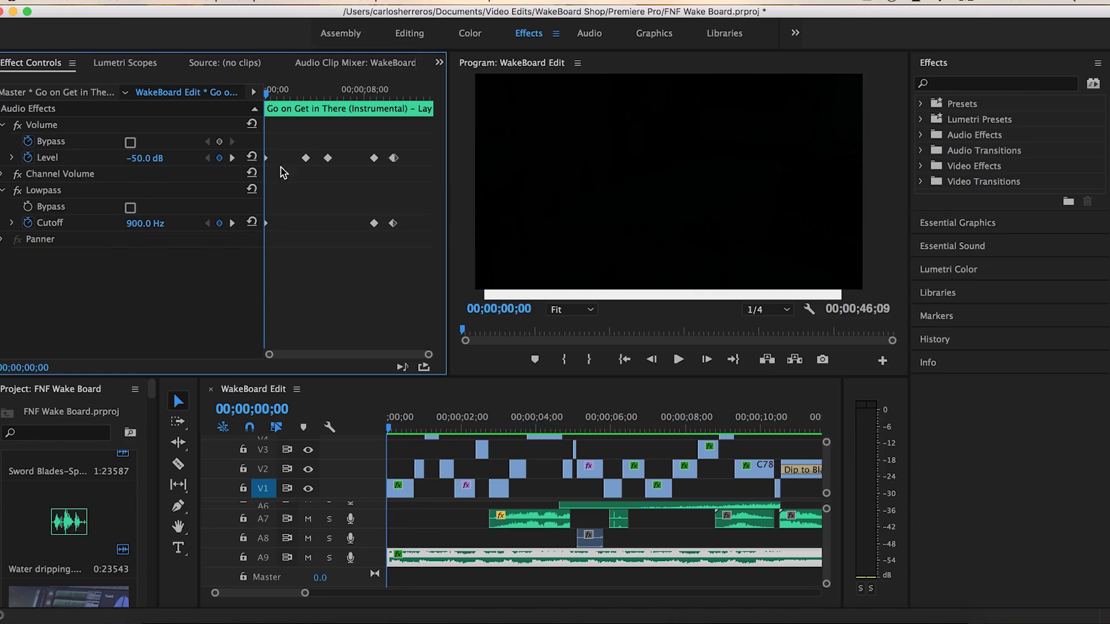
{"action": "left_click_drag", "start_coordinate": [267, 97], "coordinate": [307, 114]}
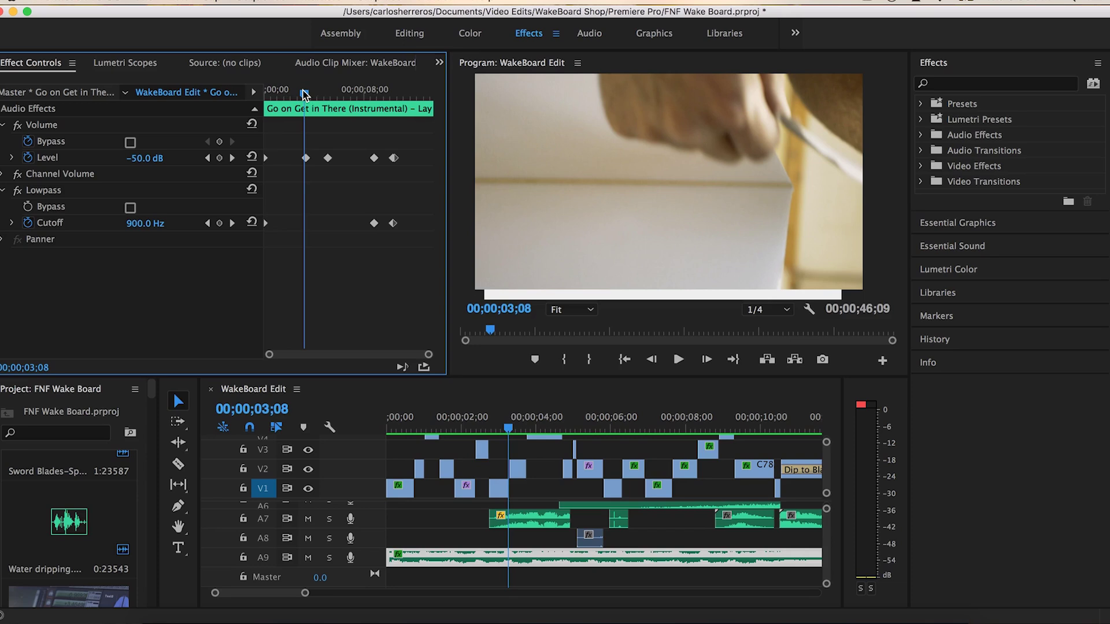
{"action": "left_click_drag", "start_coordinate": [306, 94], "coordinate": [373, 103]}
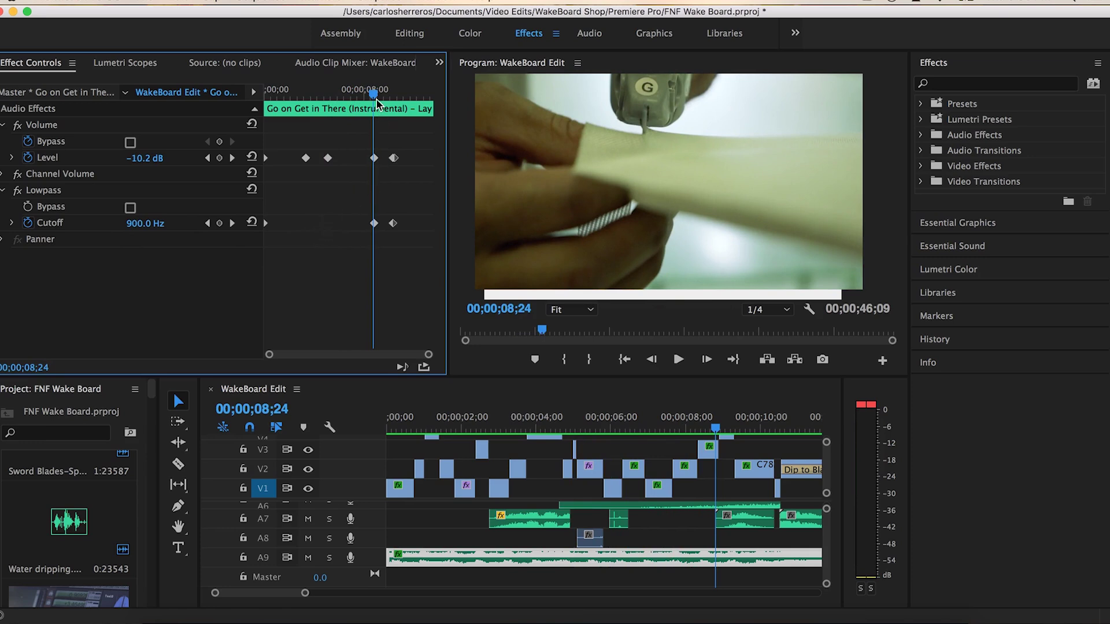
{"action": "left_click_drag", "start_coordinate": [374, 96], "coordinate": [400, 104]}
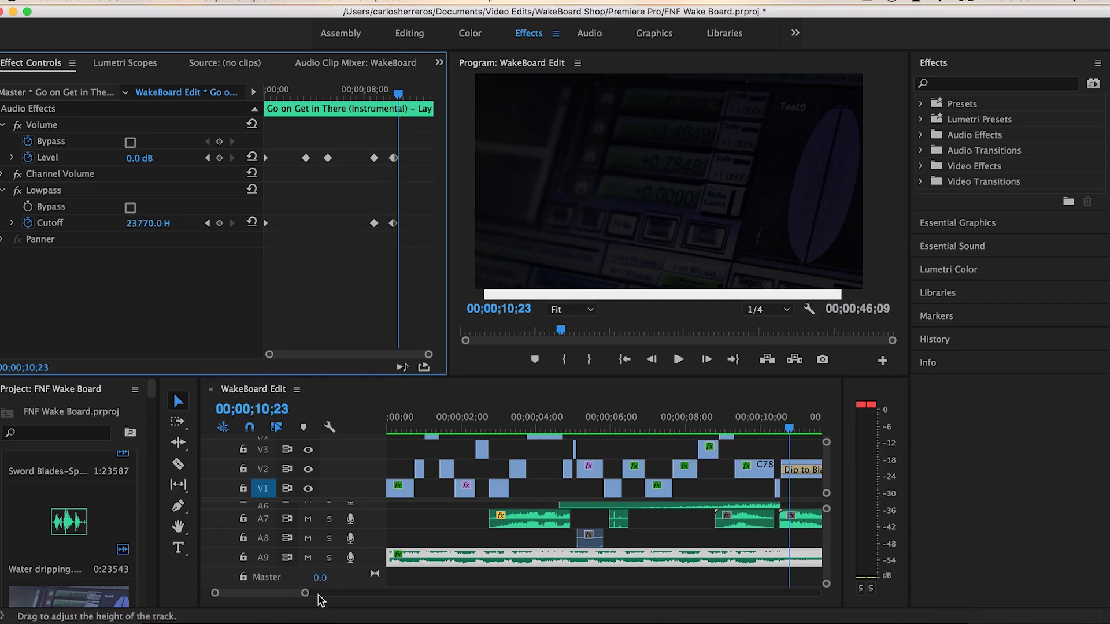
- Solo track A3 and play the Sword Blades-Spin.mp3 clip by itself twice, starting near the beginning of the clip
{"action": "scroll", "coordinate": [542, 552], "scroll_direction": "up", "scroll_amount": 5}
{"action": "left_click", "coordinate": [524, 429]}
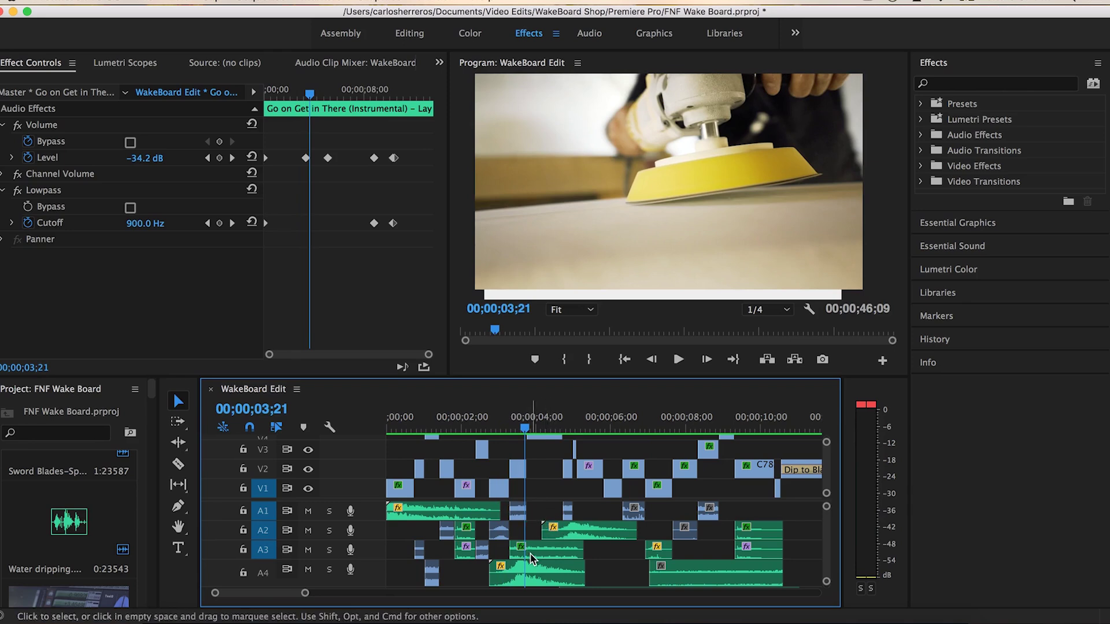
{"action": "mouse_move", "coordinate": [535, 556]}
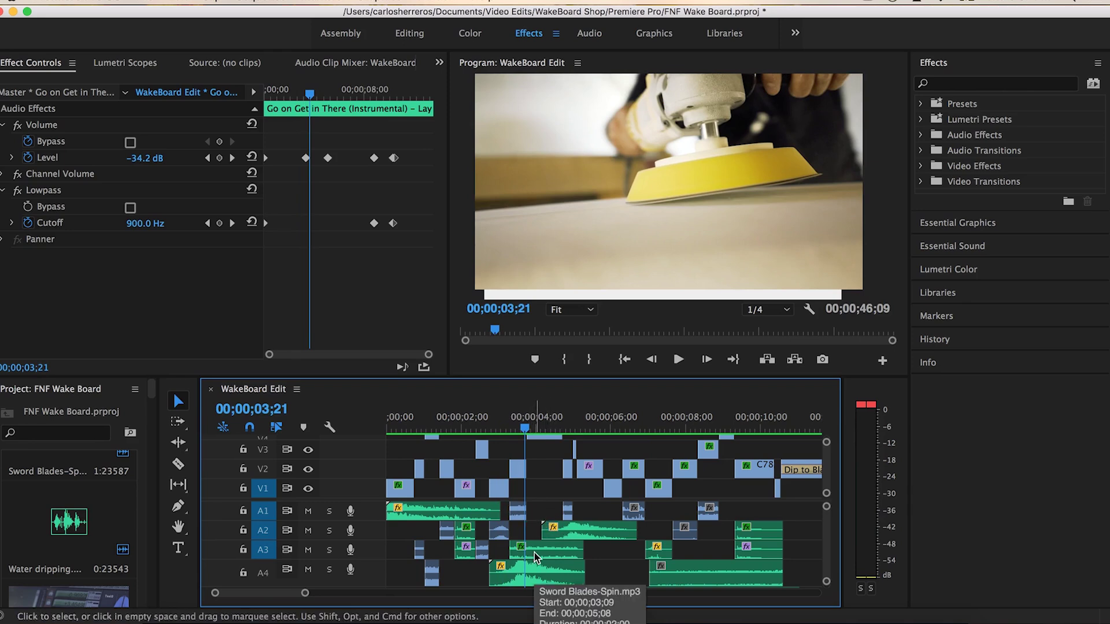
{"action": "left_click_drag", "start_coordinate": [526, 428], "coordinate": [514, 428]}
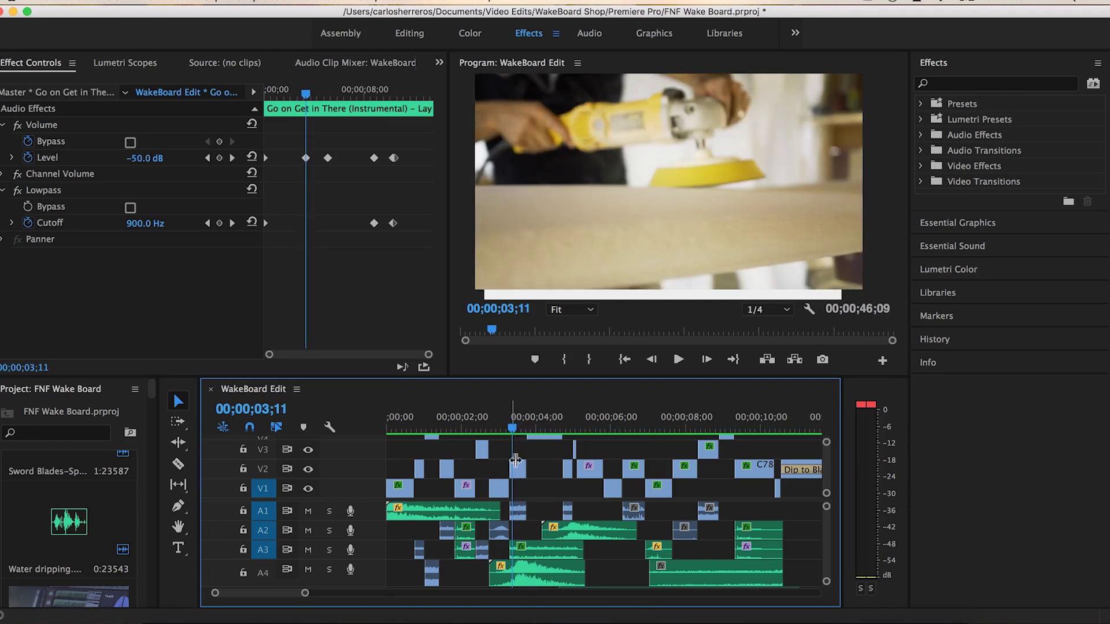
{"action": "left_click", "coordinate": [329, 550]}
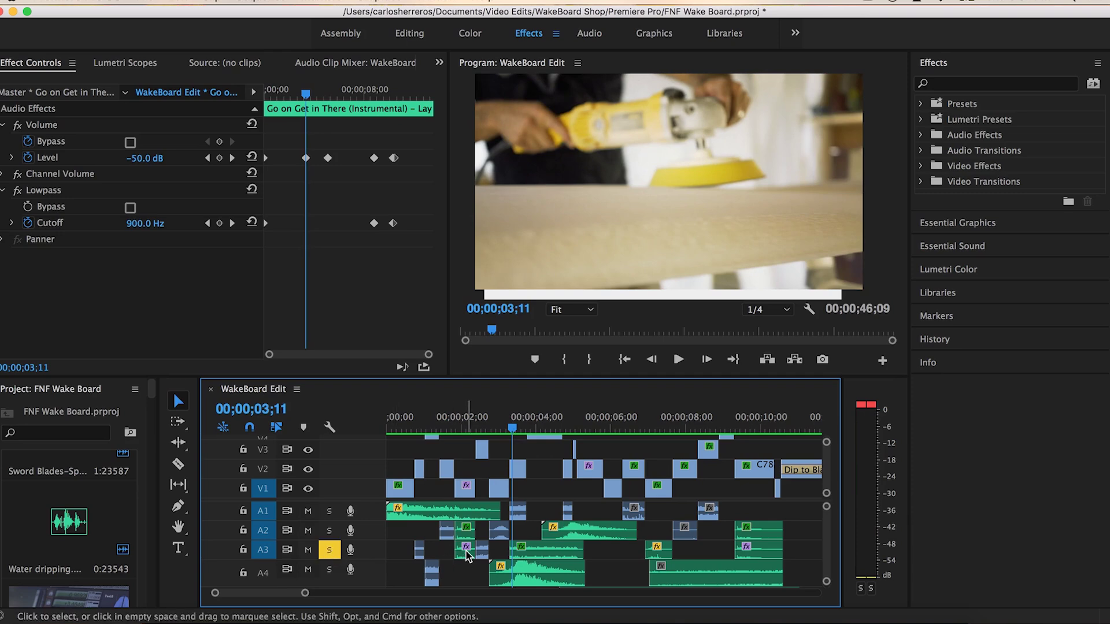
{"action": "key", "text": "space"}
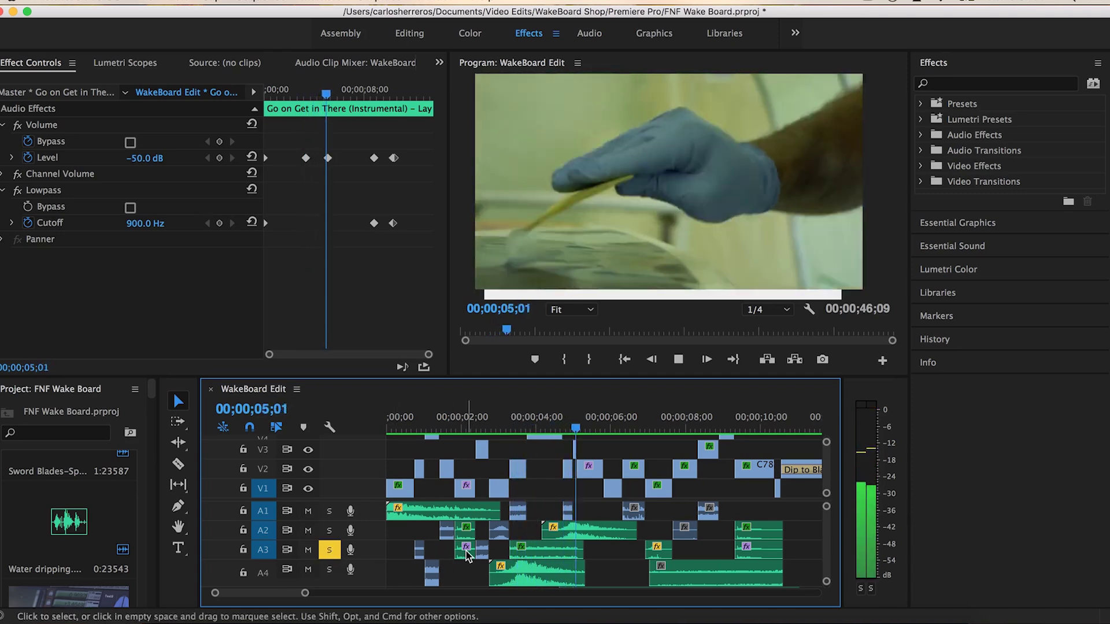
{"action": "key", "text": "space"}
{"action": "left_click_drag", "start_coordinate": [515, 418], "coordinate": [512, 426]}
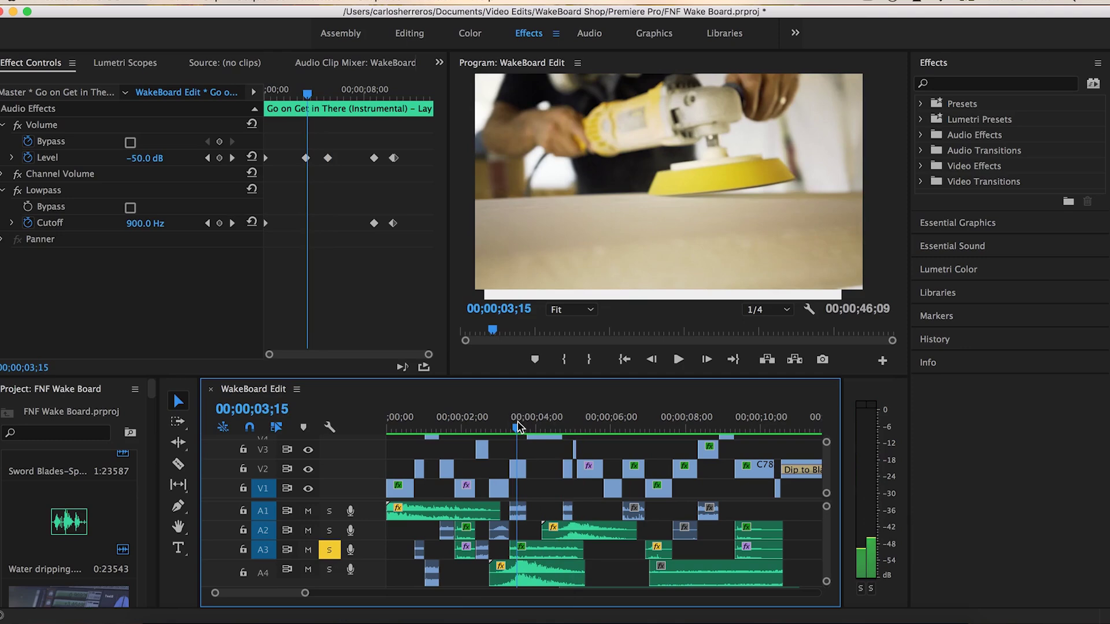
{"action": "key", "text": "space"}
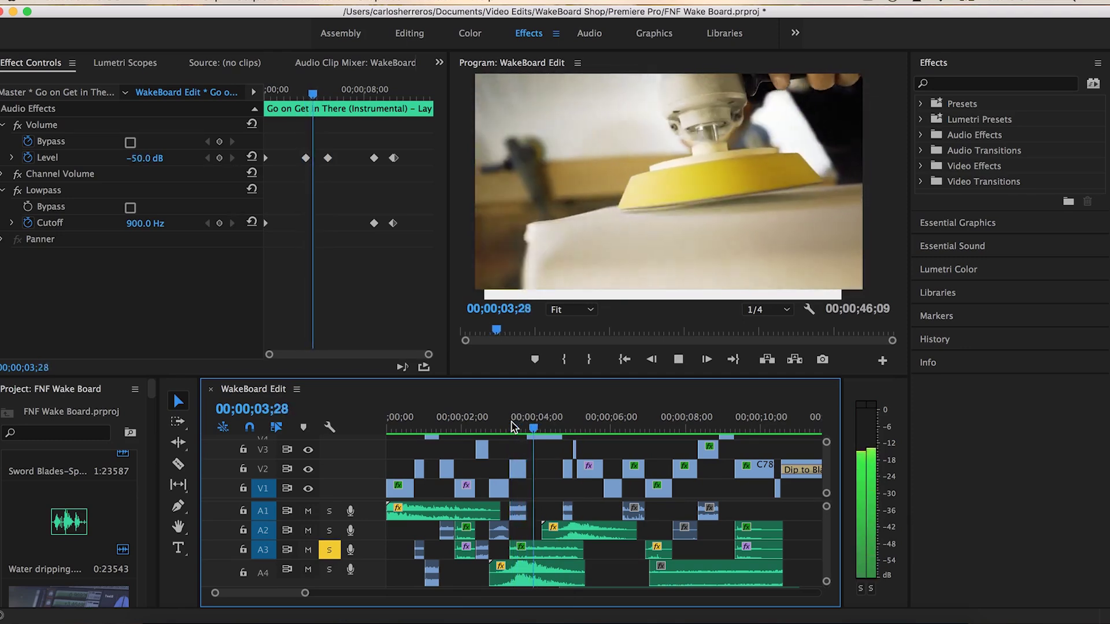
{"action": "key", "text": "space"}
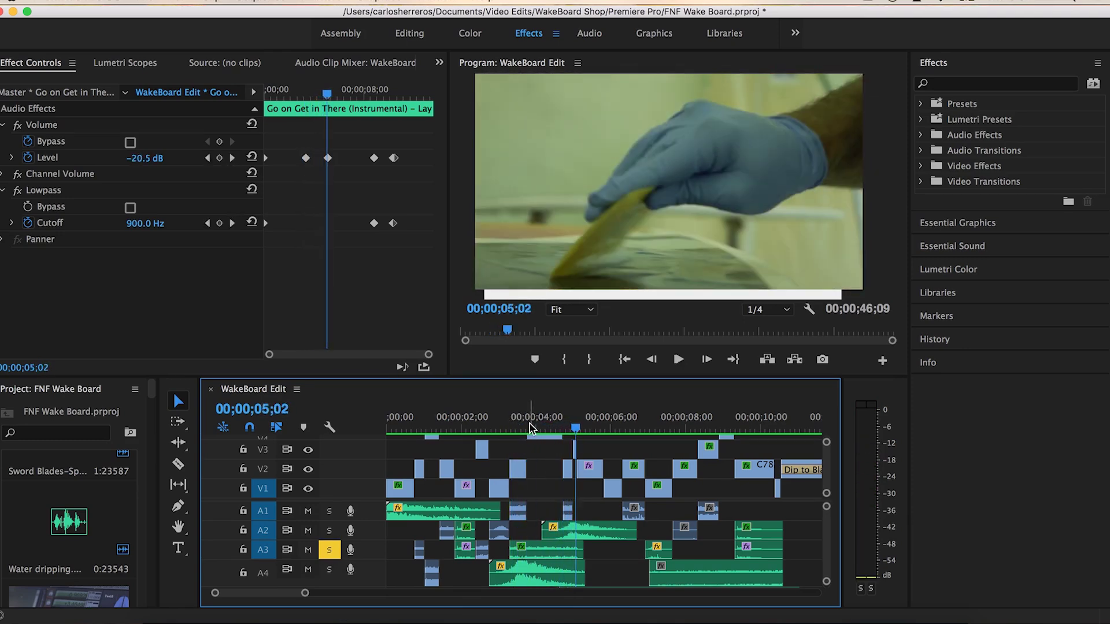
- Turn off solo on A3, select the Sword Blades-Spin.mp3 clip, and play it from its first Level keyframe at 00;00;03;09
{"action": "left_click", "coordinate": [517, 429]}
{"action": "left_click", "coordinate": [330, 550]}
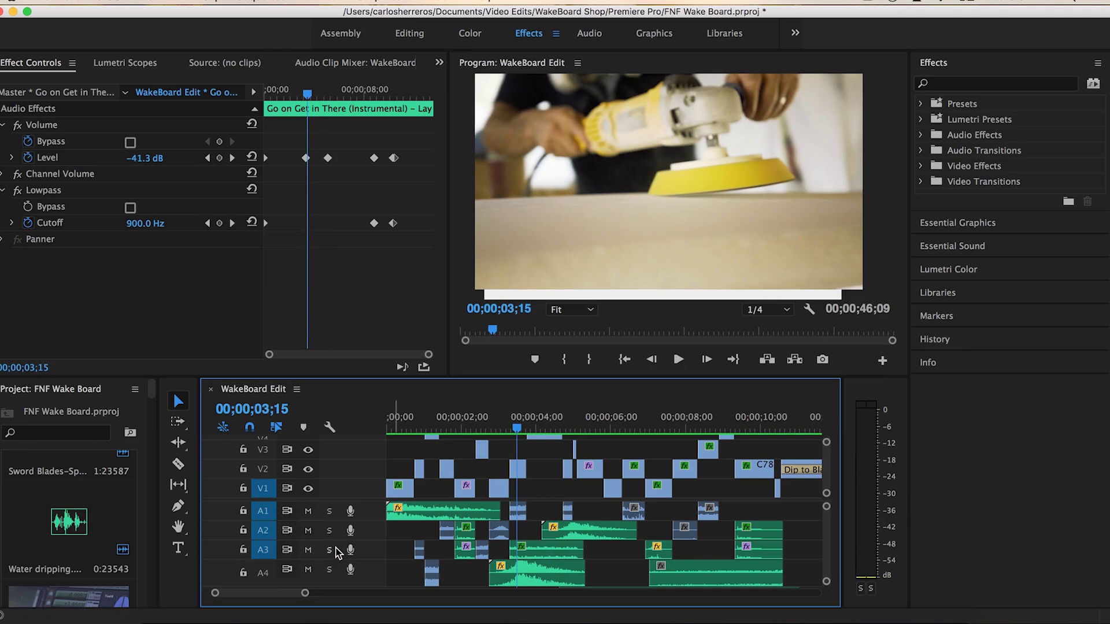
{"action": "left_click", "coordinate": [543, 553]}
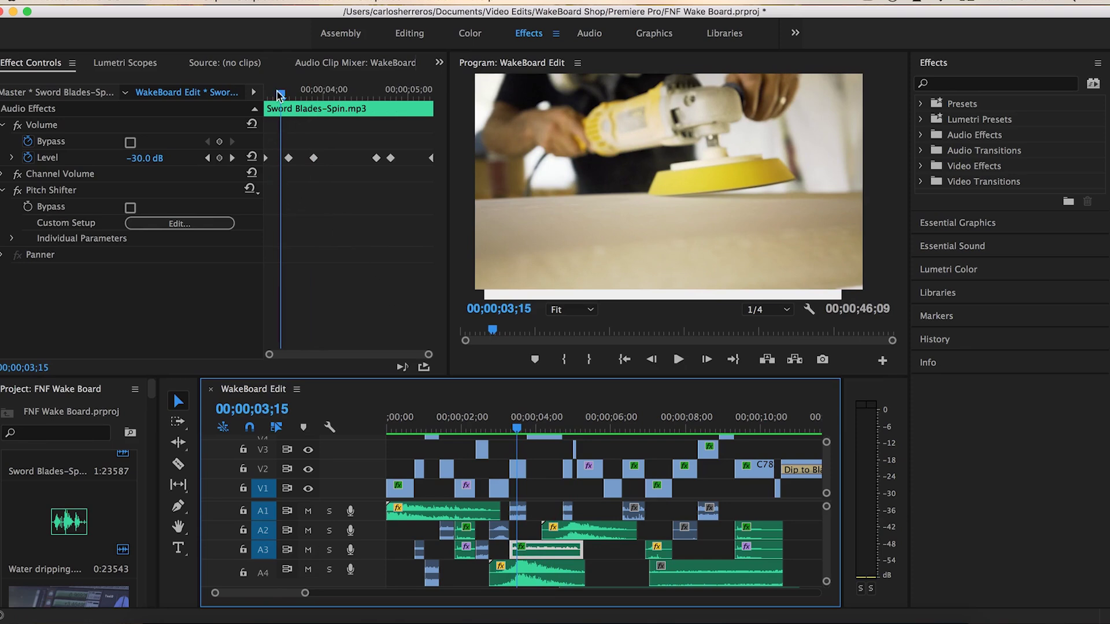
{"action": "mouse_move", "coordinate": [281, 94]}
{"action": "left_mouse_down"}
{"action": "mouse_move", "coordinate": [259, 94]}
{"action": "mouse_move", "coordinate": [269, 93]}
{"action": "left_mouse_up"}
{"action": "left_click_drag", "start_coordinate": [150, 158], "coordinate": [145, 161]}
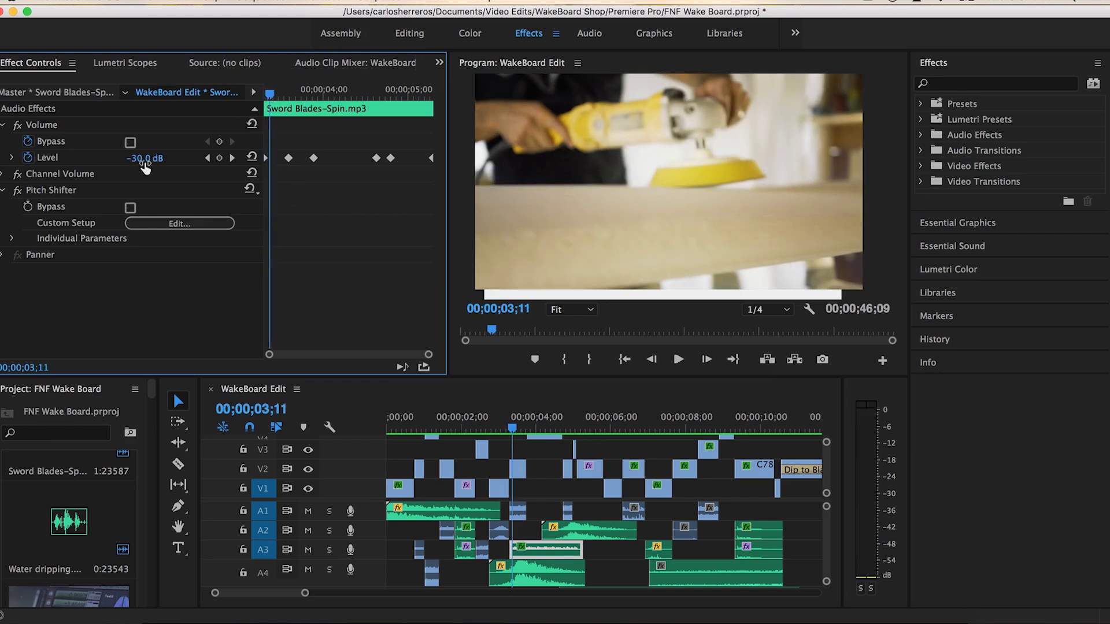
{"action": "left_click_drag", "start_coordinate": [268, 94], "coordinate": [266, 94]}
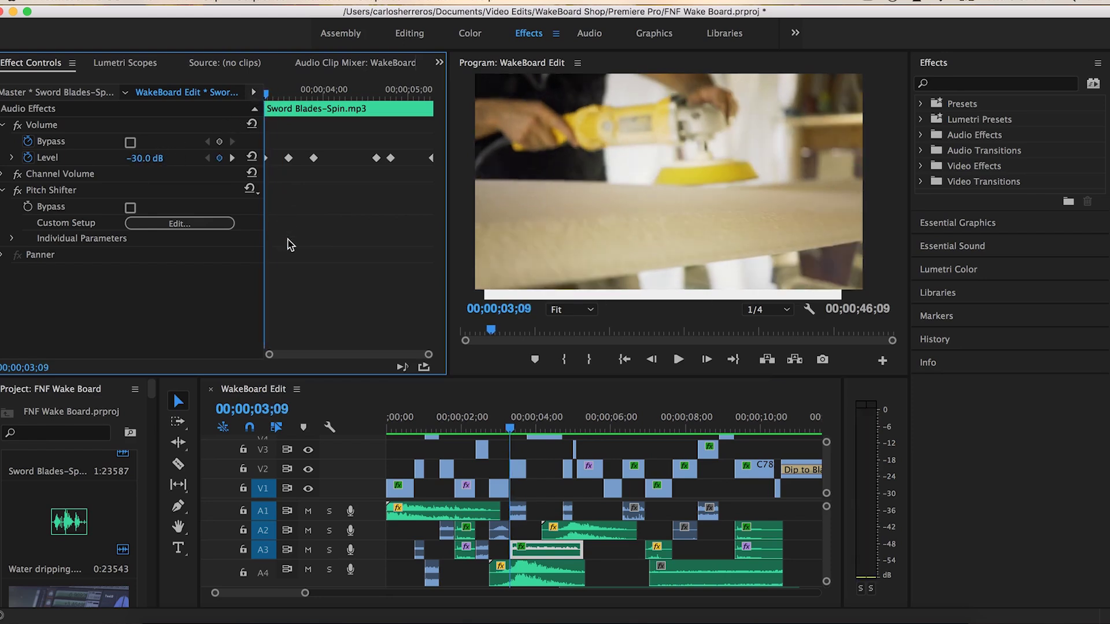
{"action": "key", "text": "space"}
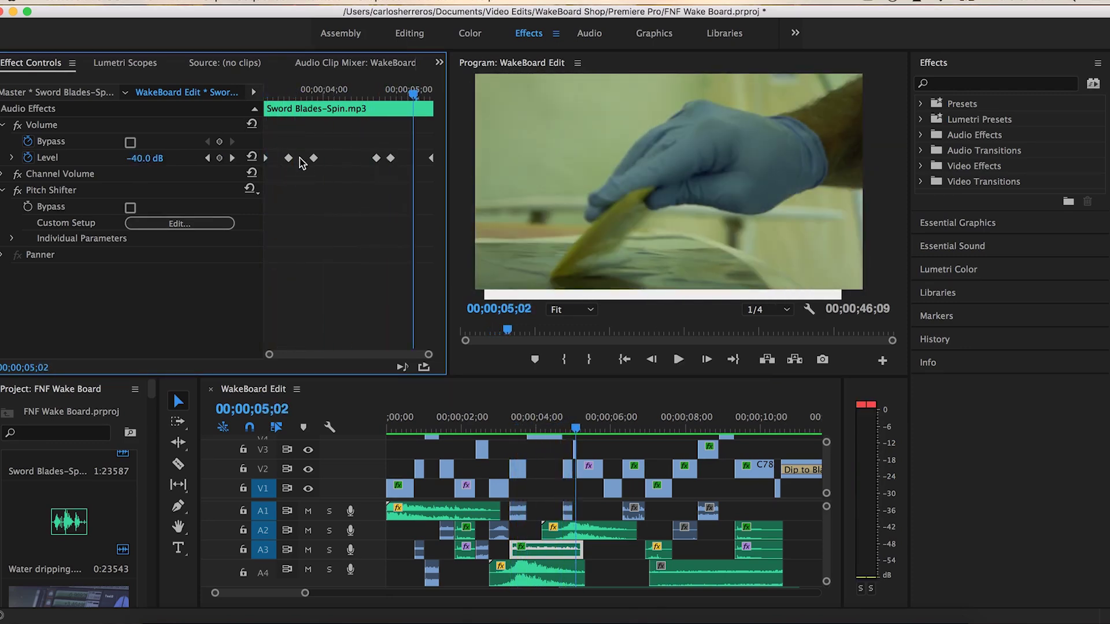
- Scrub through the Sword Blades-Spin.mp3 clip's Level keyframes to 00;00;05;04 and inspect its Pitch Shifter custom setup
{"action": "left_click", "coordinate": [286, 95]}
{"action": "left_click_drag", "start_coordinate": [288, 103], "coordinate": [420, 111]}
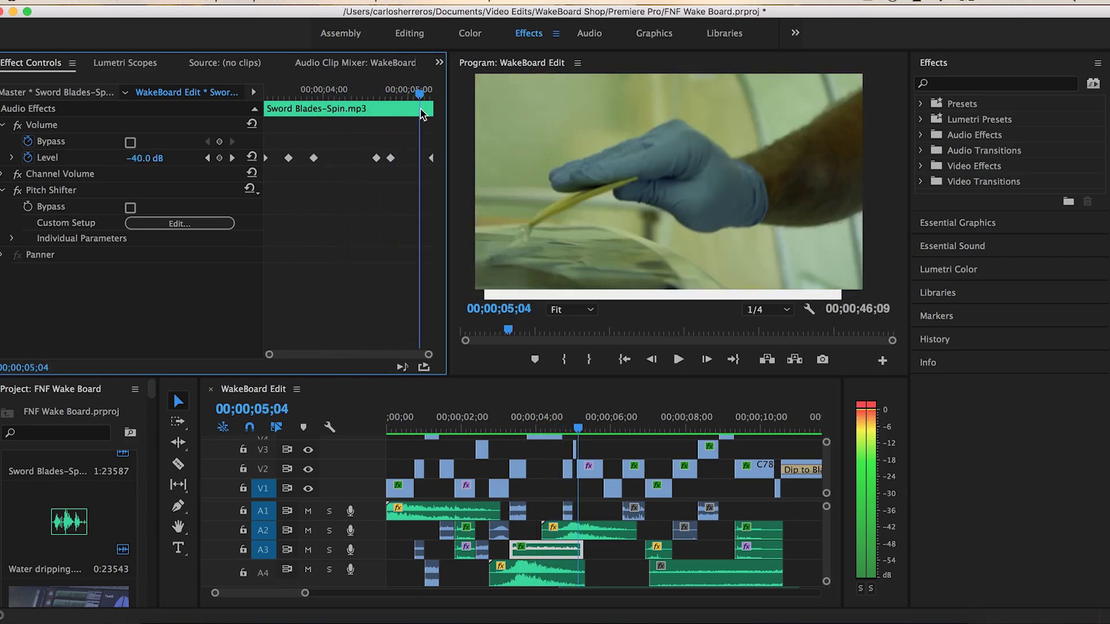
{"action": "left_click", "coordinate": [173, 223]}
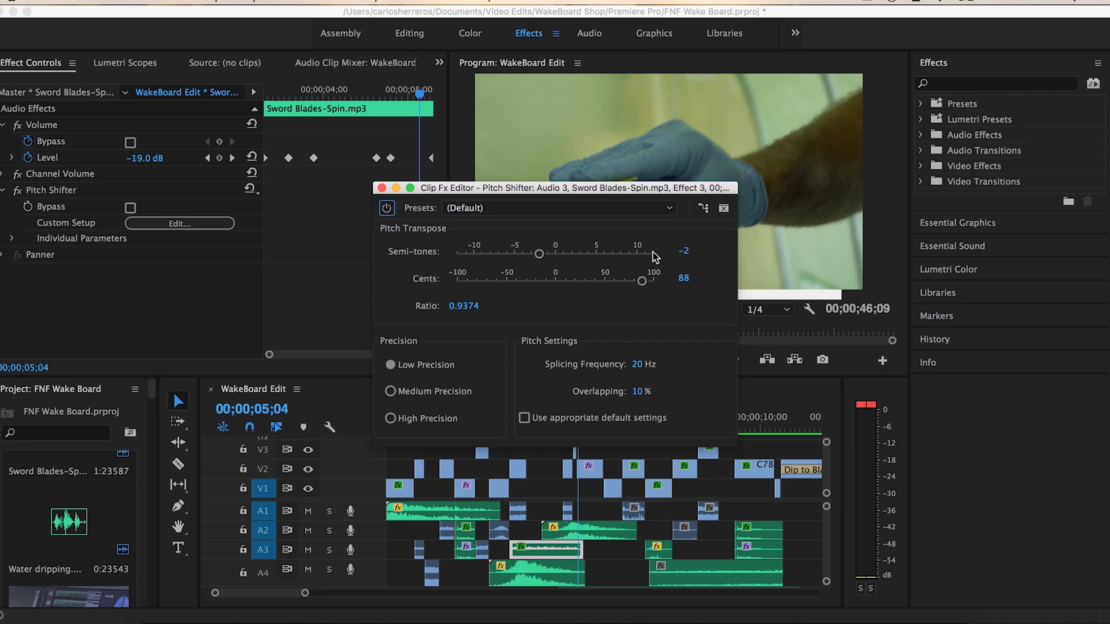
{"action": "left_click", "coordinate": [381, 188]}
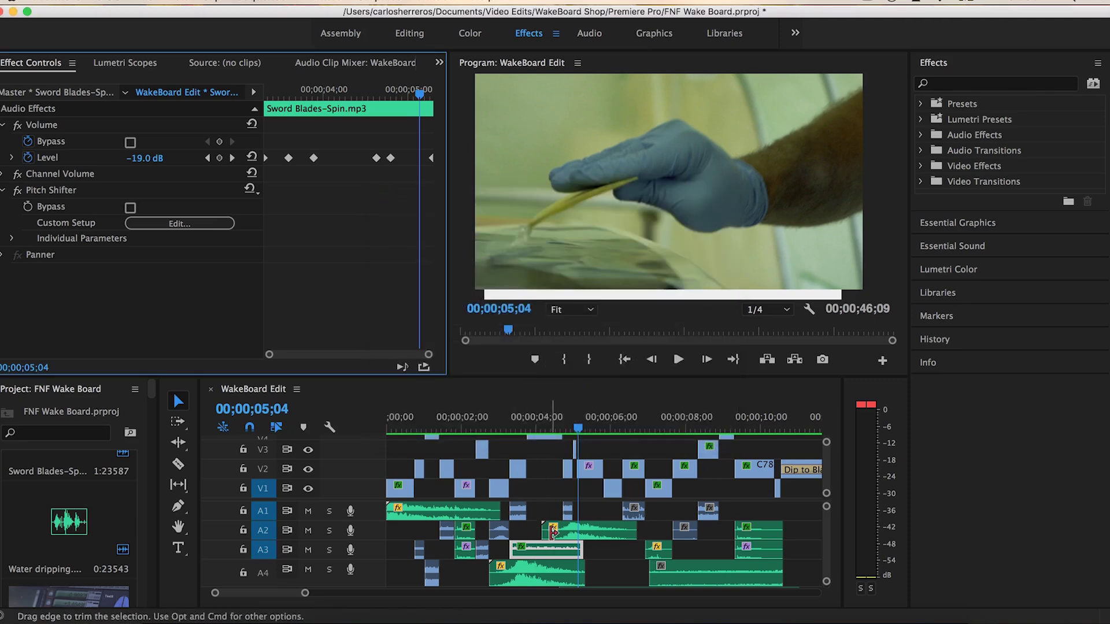
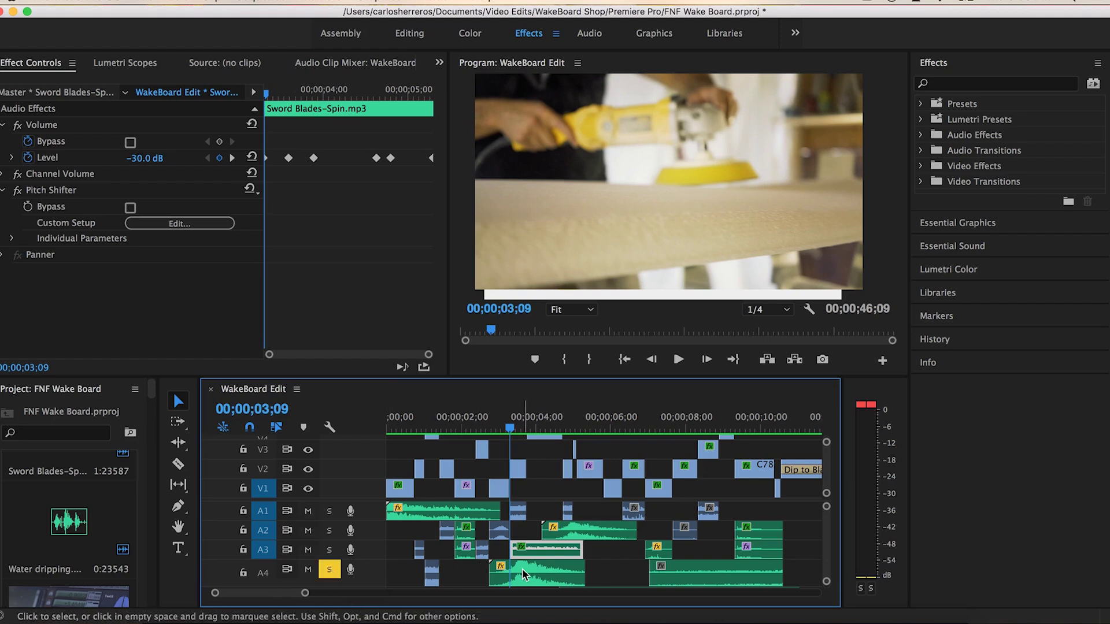
- Play the Angry Dad Whoosh.m4a clip on the soloed track A4 by itself twice, starting near the beginning of the clip
{"action": "scroll", "coordinate": [523, 574], "scroll_direction": "down", "scroll_amount": 2}
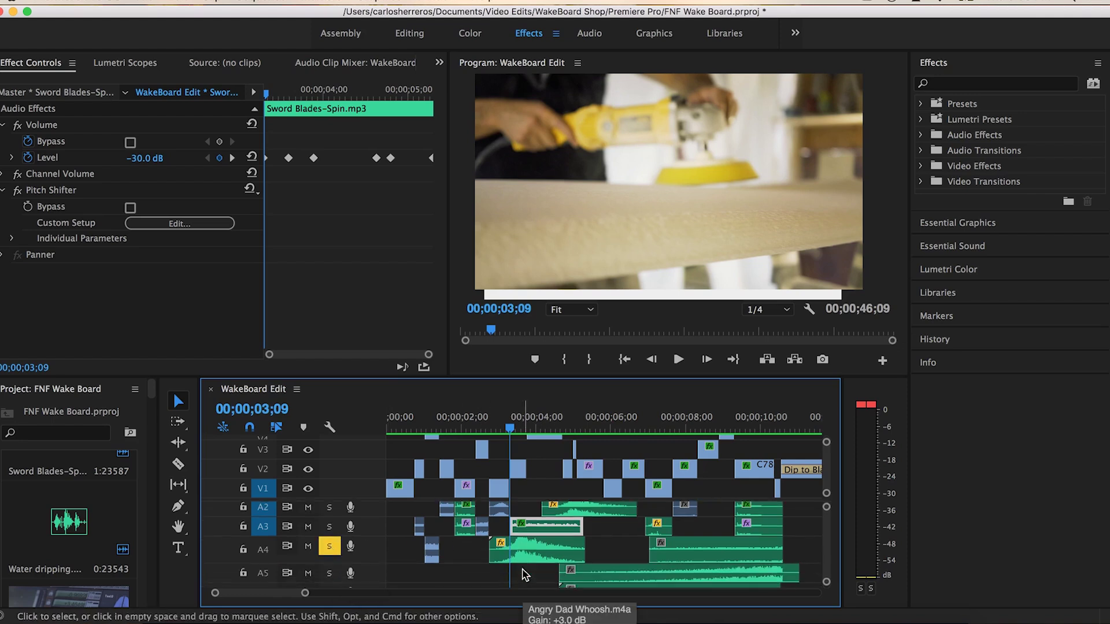
{"action": "left_click", "coordinate": [507, 431]}
{"action": "left_click_drag", "start_coordinate": [507, 431], "coordinate": [493, 431]}
{"action": "key", "text": "space"}
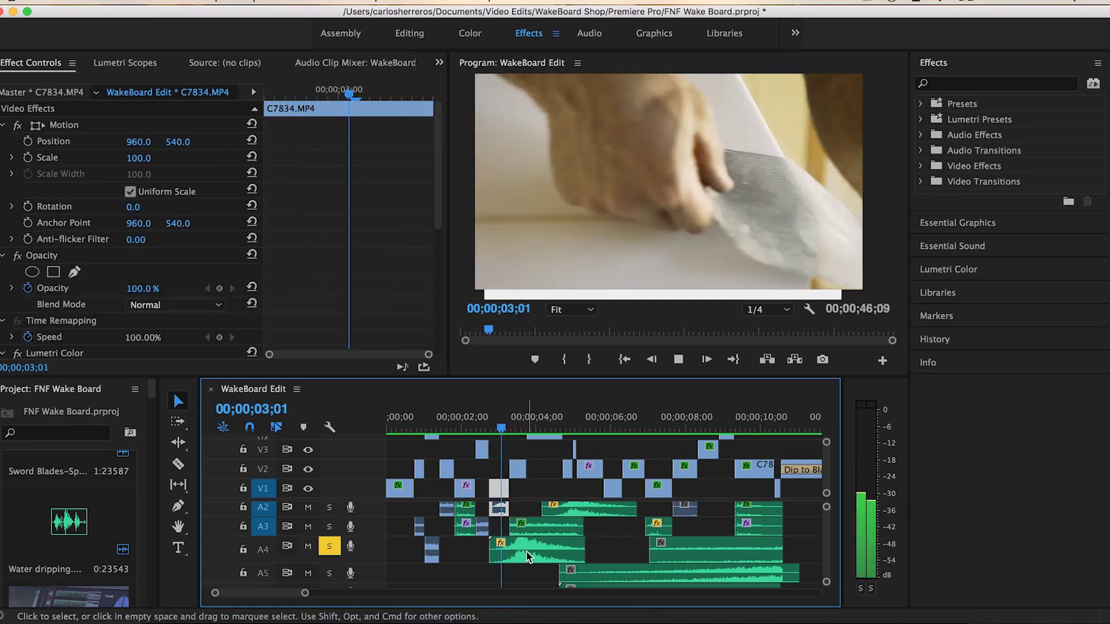
{"action": "key", "text": "space"}
{"action": "left_click", "coordinate": [496, 422]}
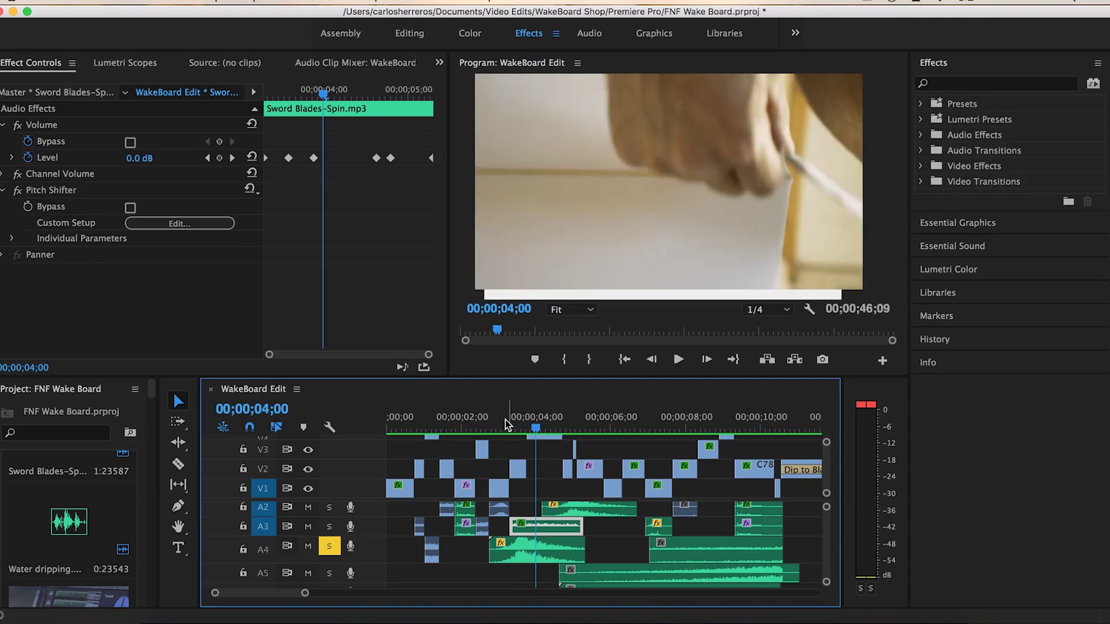
{"action": "key", "text": "space"}
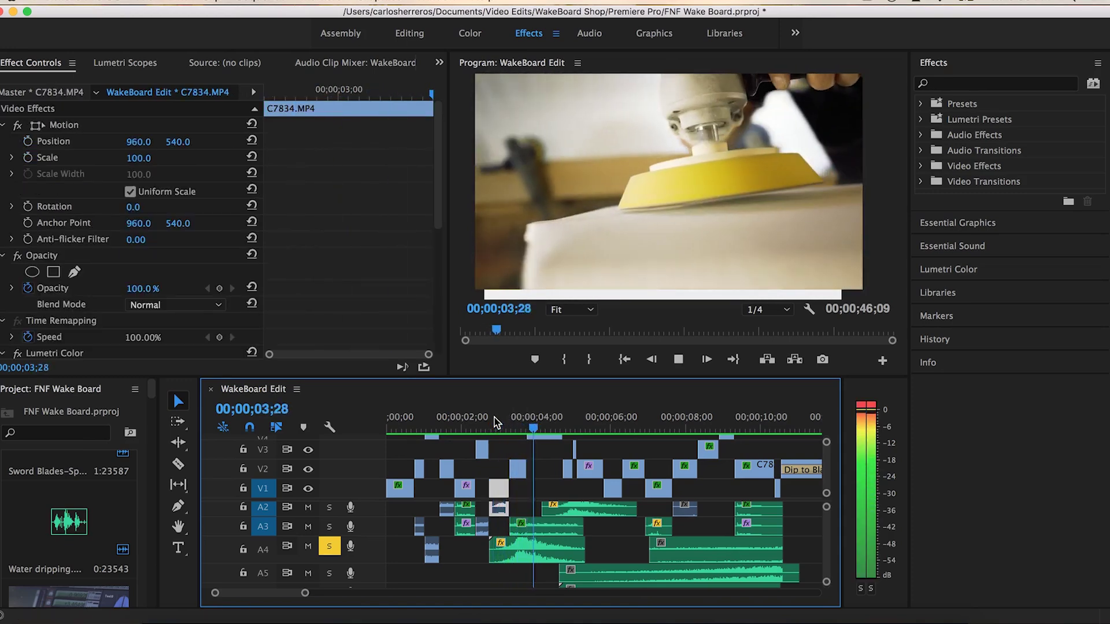
{"action": "key", "text": "space"}
- Solo A3 together with A4 and play the Sword Blades-Spin.mp3 and Angry Dad Whoosh.m4a clips as a layered sound
{"action": "left_click", "coordinate": [330, 526]}
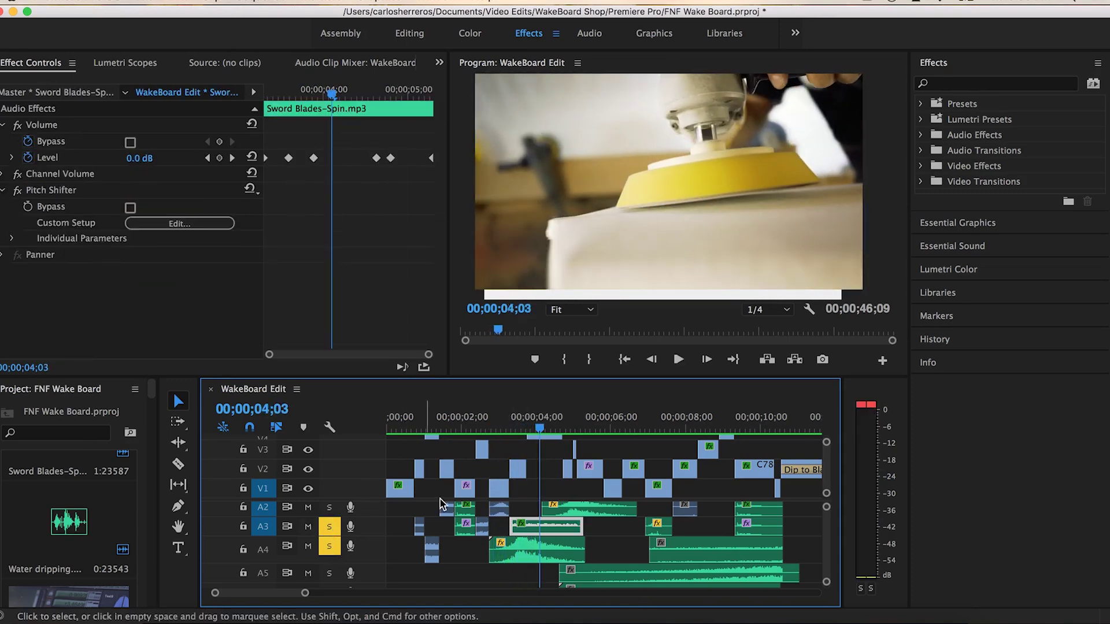
{"action": "left_click_drag", "start_coordinate": [499, 428], "coordinate": [495, 429]}
{"action": "key", "text": "space"}
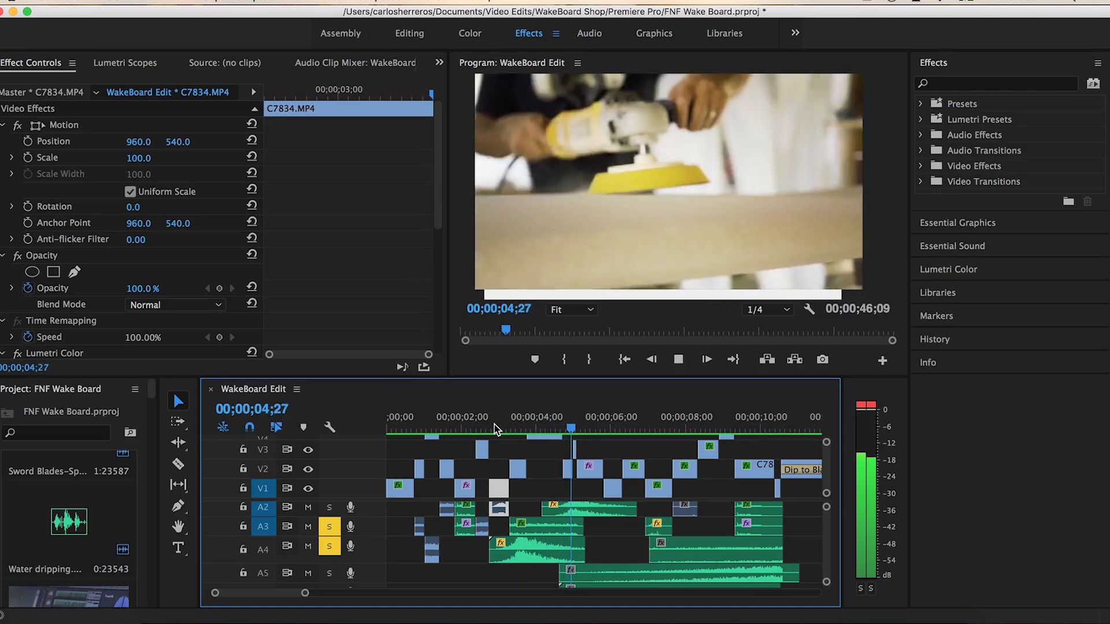
- Solo A2 along with A3 and A4 and play the three layered sound effects from near the start of the A4 whoosh
{"action": "key", "text": "space"}
{"action": "left_click", "coordinate": [563, 511]}
{"action": "scroll", "coordinate": [597, 535], "scroll_direction": "up", "scroll_amount": 1}
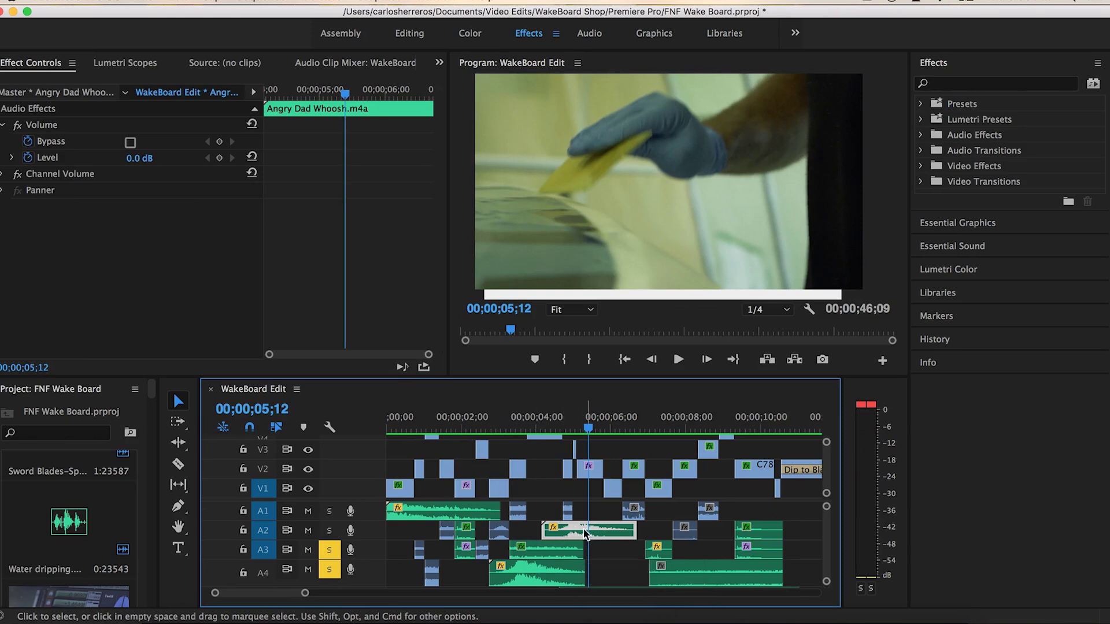
{"action": "left_click", "coordinate": [330, 530]}
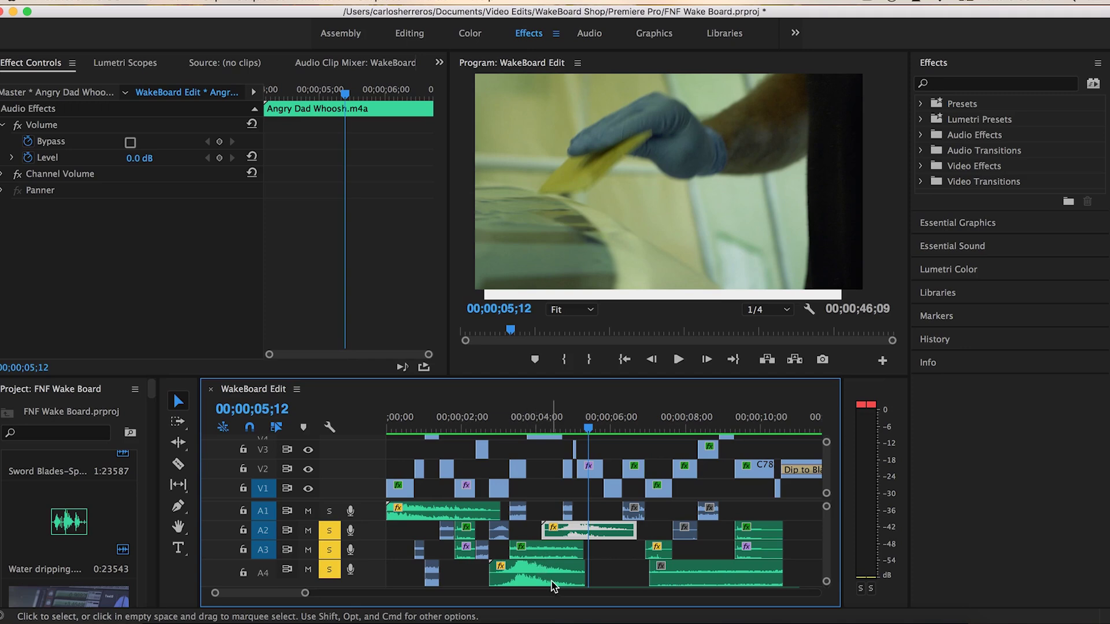
{"action": "left_click_drag", "start_coordinate": [535, 420], "coordinate": [496, 421]}
{"action": "key", "text": "space"}
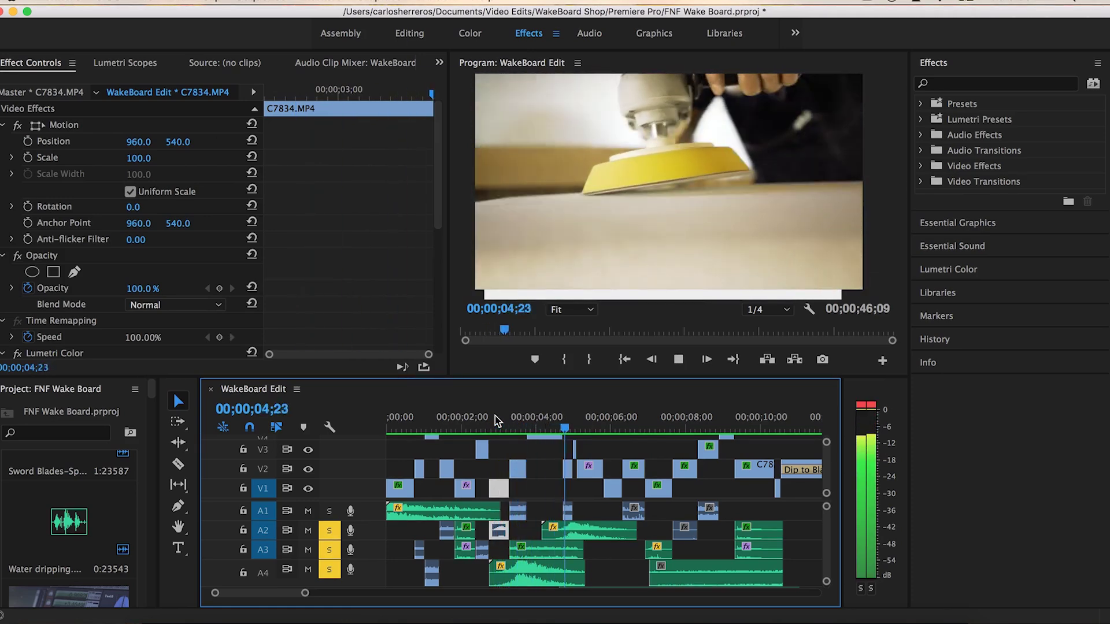
{"action": "key", "text": "space"}
- Turn off solo on A2, A3 and A4, play the full mix from 00;00;03;21 and return the playhead there
{"action": "left_click", "coordinate": [330, 531]}
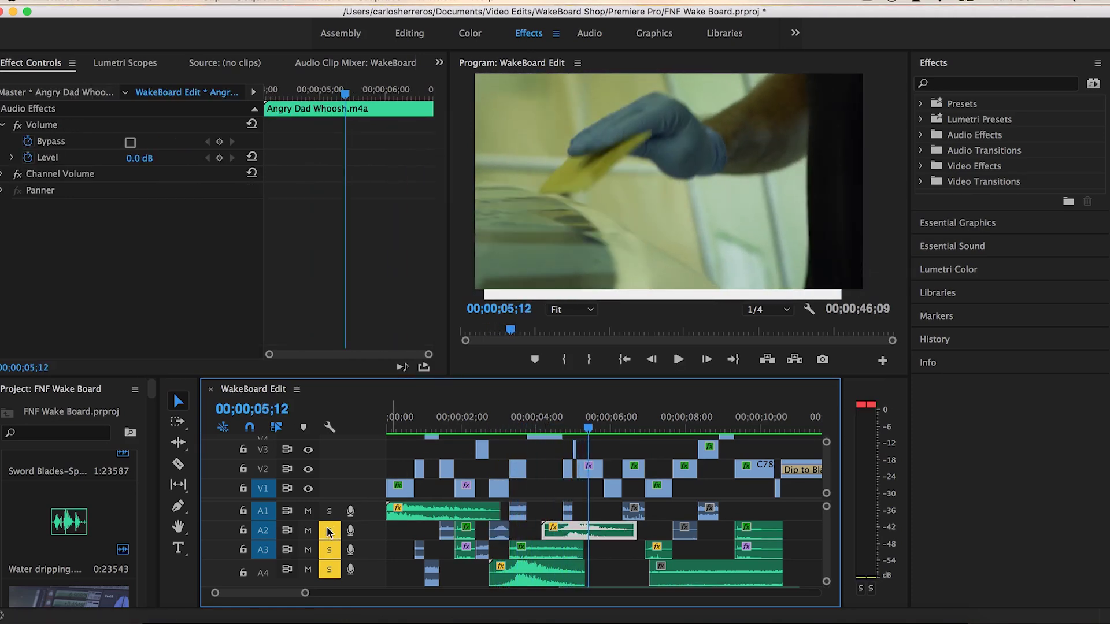
{"action": "left_click", "coordinate": [329, 550]}
{"action": "left_click", "coordinate": [330, 570]}
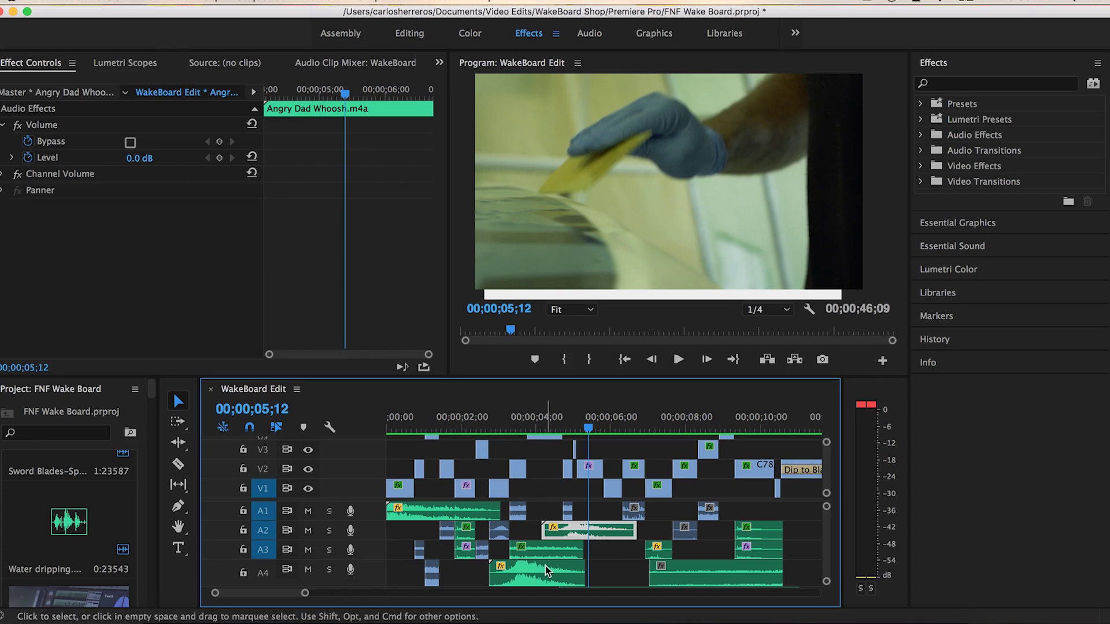
{"action": "scroll", "coordinate": [550, 498], "scroll_direction": "up", "scroll_amount": 3}
{"action": "scroll", "coordinate": [551, 483], "scroll_direction": "down", "scroll_amount": 2}
{"action": "left_click_drag", "start_coordinate": [522, 430], "coordinate": [527, 431]}
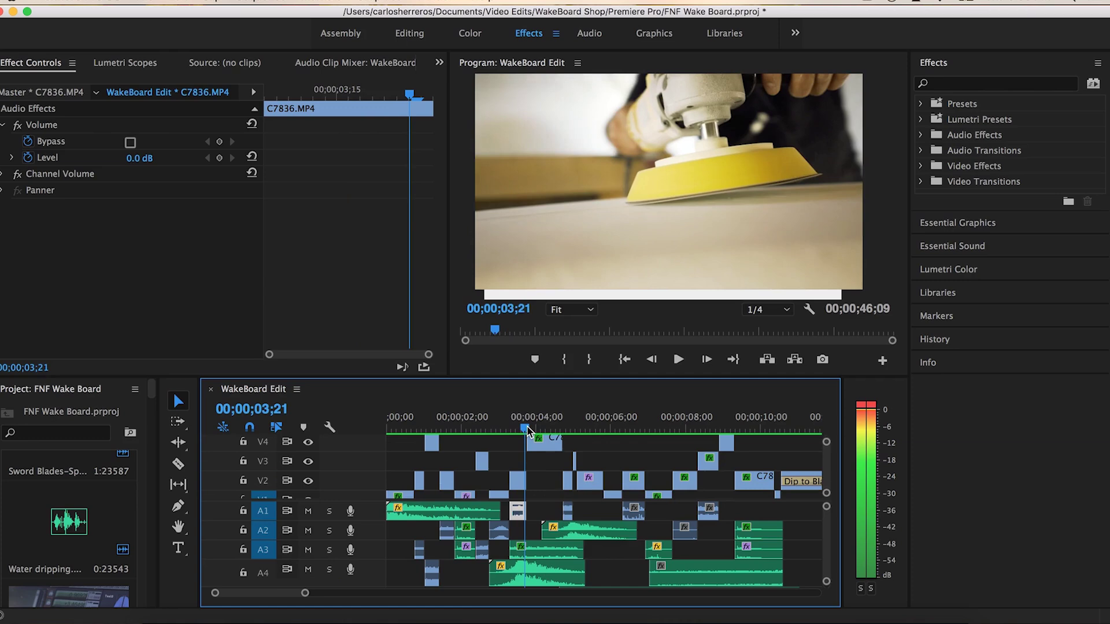
{"action": "key", "text": "space"}
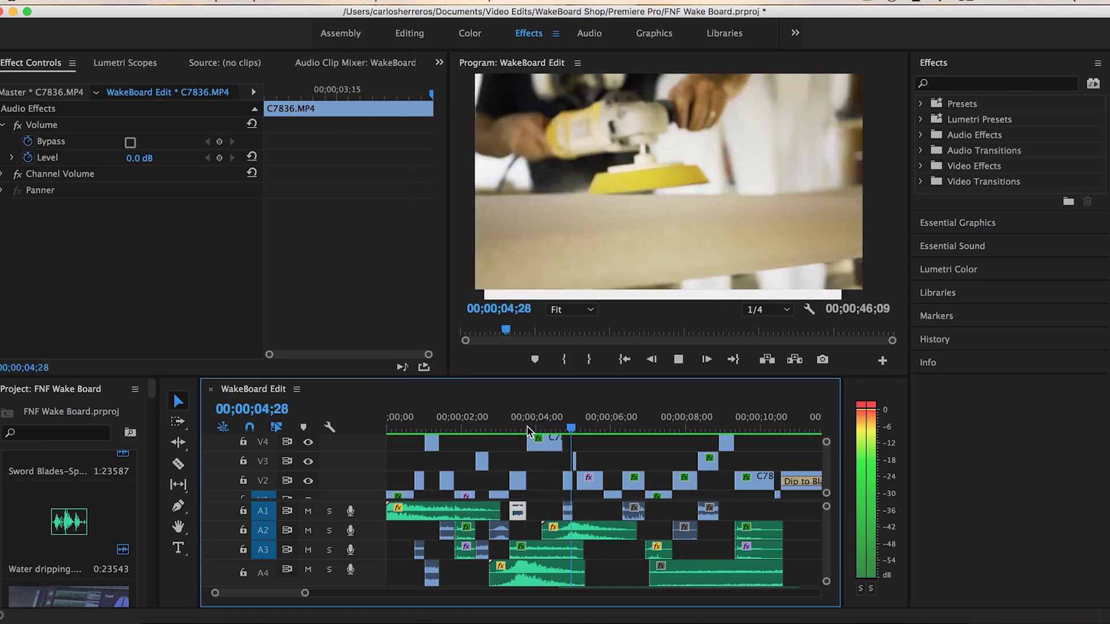
{"action": "mouse_move", "coordinate": [526, 429]}
{"action": "left_mouse_down"}
{"action": "mouse_move", "coordinate": [507, 428]}
{"action": "mouse_move", "coordinate": [527, 432]}
{"action": "left_mouse_up"}
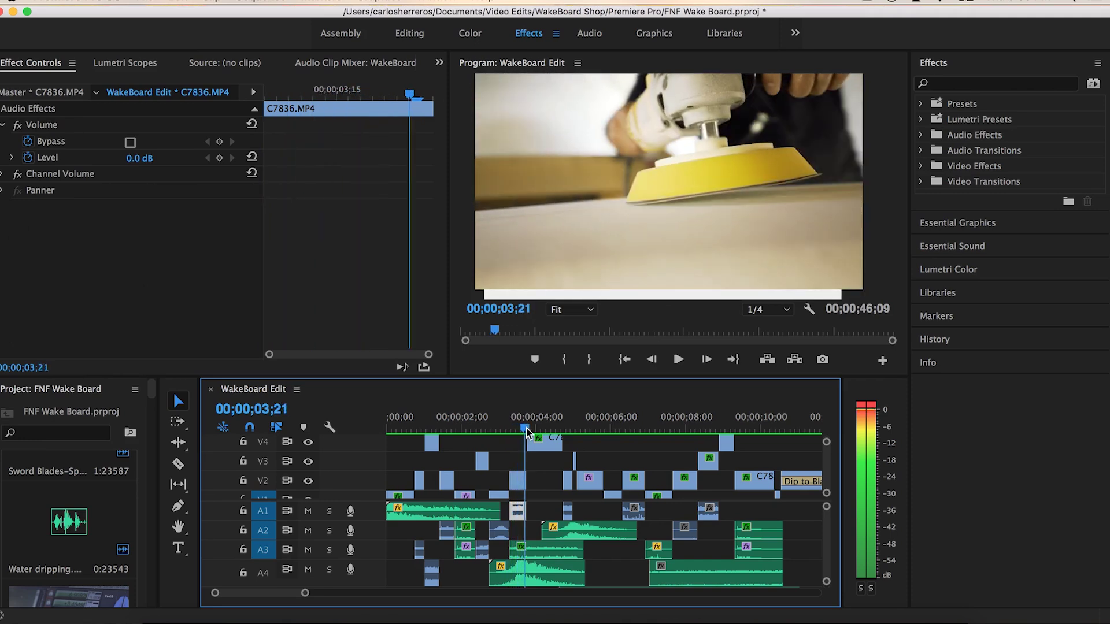
- Inspect the Speed/Duration settings of the two adjacent C7836.MP4 clips on V2 and V4, leaving them unchanged
{"action": "left_click", "coordinate": [521, 487]}
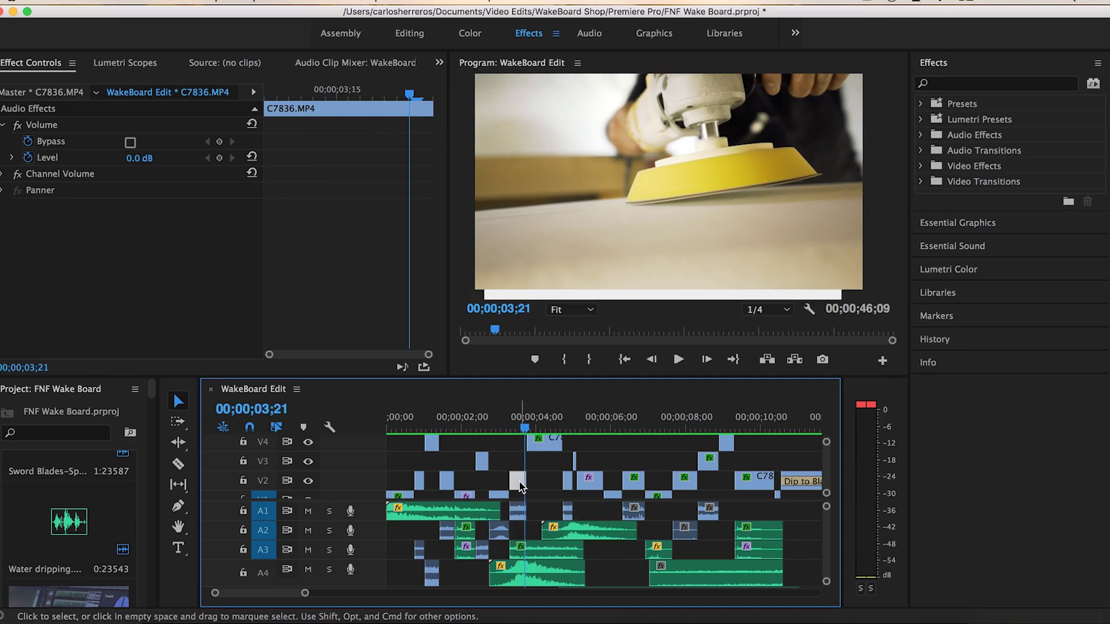
{"action": "key", "text": "super+r"}
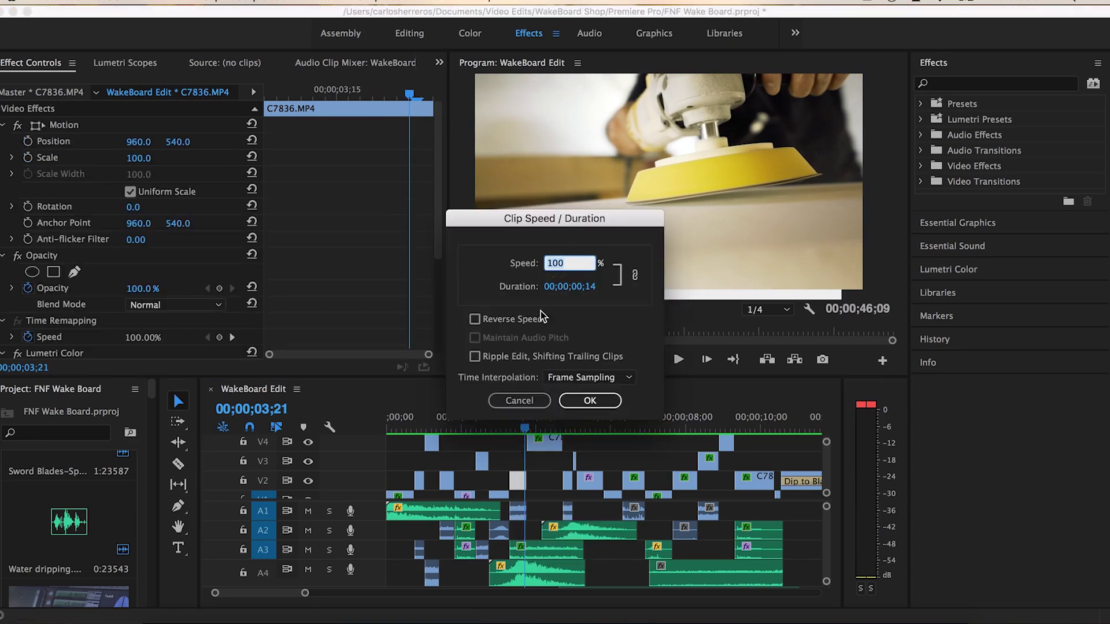
{"action": "left_click", "coordinate": [519, 401]}
{"action": "left_click", "coordinate": [546, 457]}
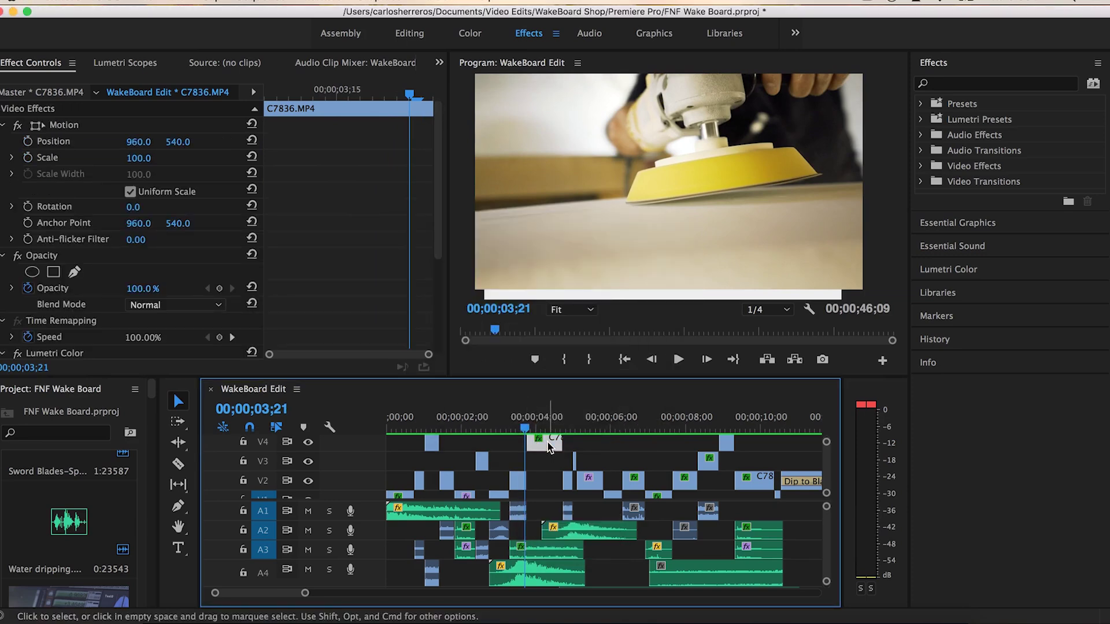
{"action": "key", "text": "super+r"}
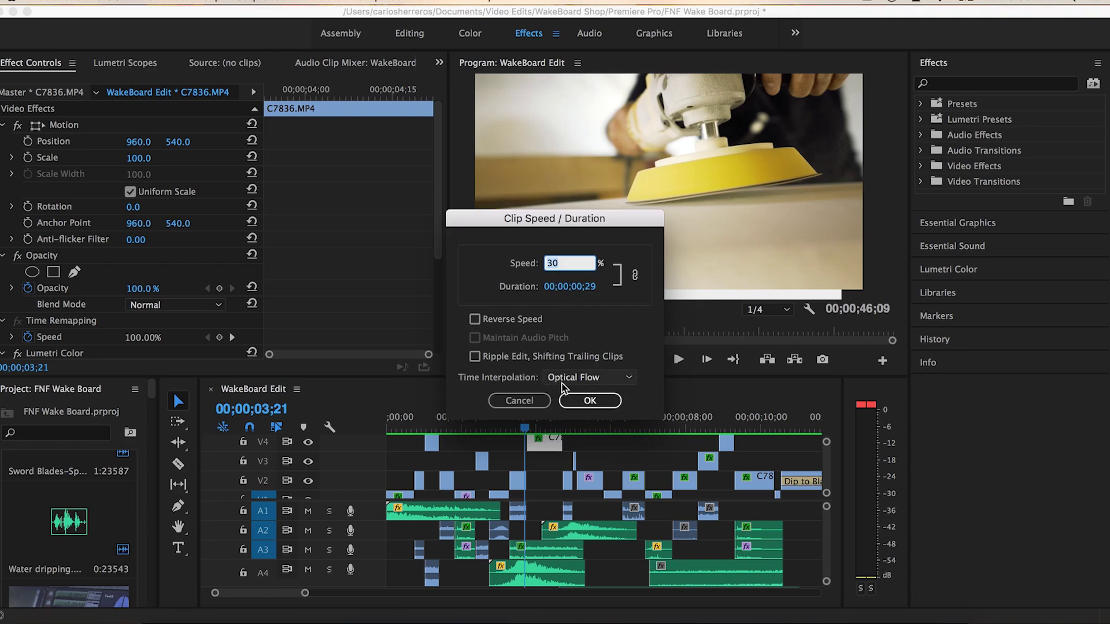
{"action": "left_click", "coordinate": [530, 401]}
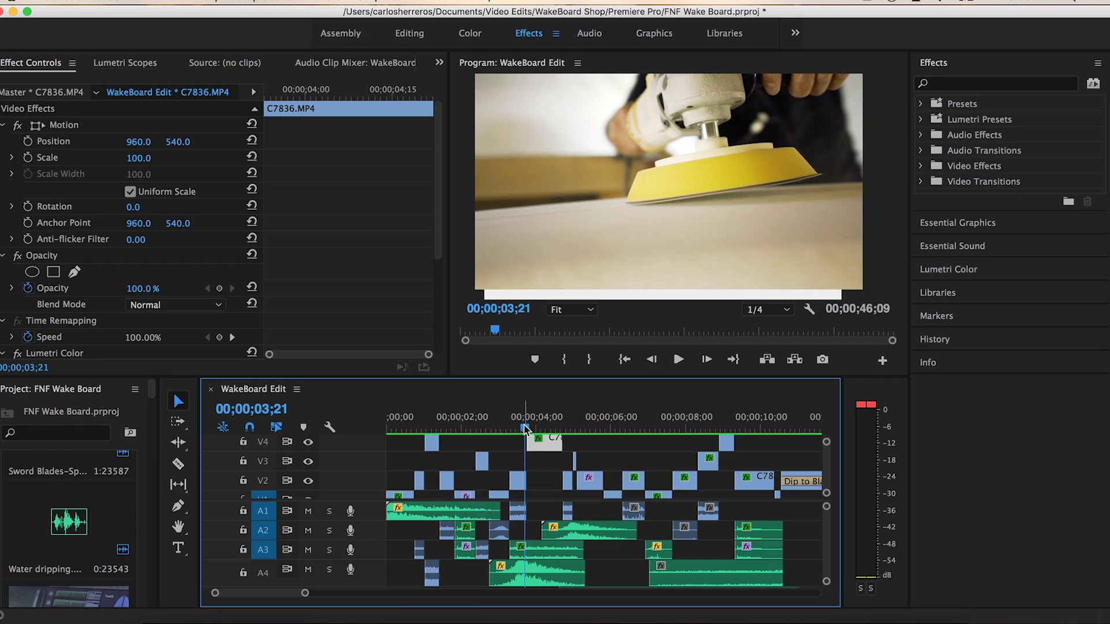
- Solo A7, play the 20 Whoosh Pulse.mp3 clip by itself from 00;00;02;26, and turn its solo off
{"action": "left_click_drag", "start_coordinate": [525, 431], "coordinate": [591, 440]}
{"action": "scroll", "coordinate": [591, 455], "scroll_direction": "down", "scroll_amount": 1}
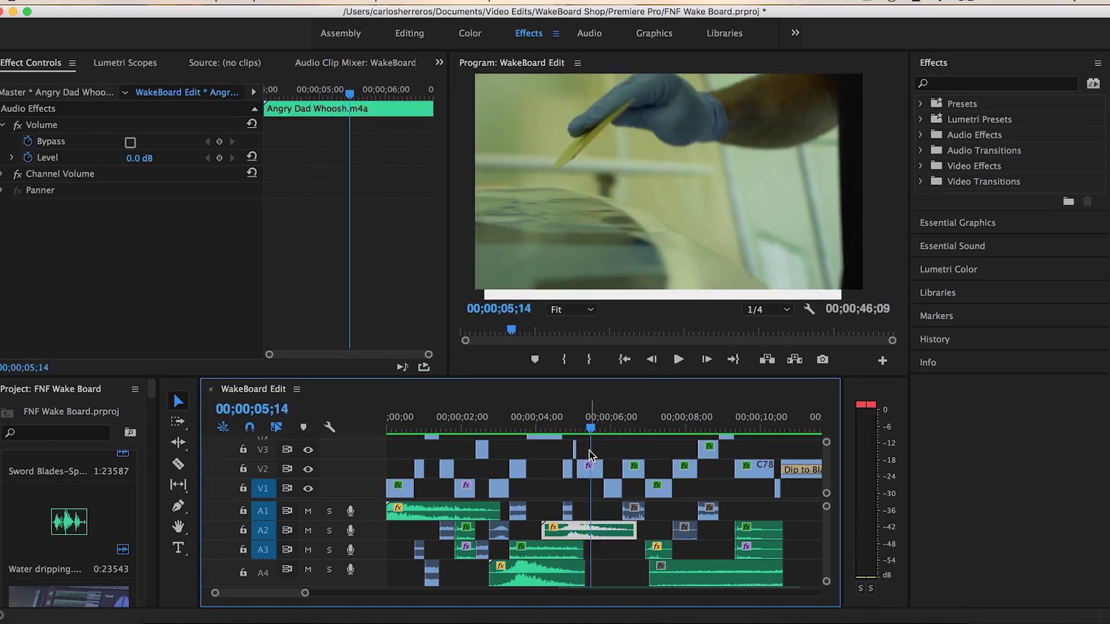
{"action": "scroll", "coordinate": [605, 558], "scroll_direction": "down", "scroll_amount": 5}
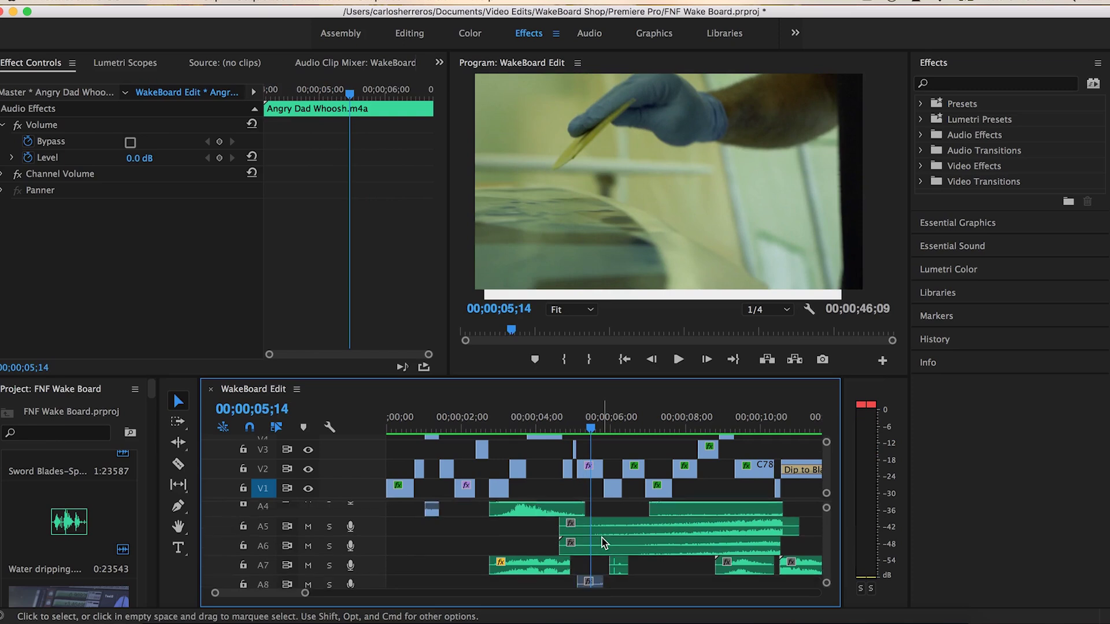
{"action": "scroll", "coordinate": [604, 543], "scroll_direction": "up", "scroll_amount": 1}
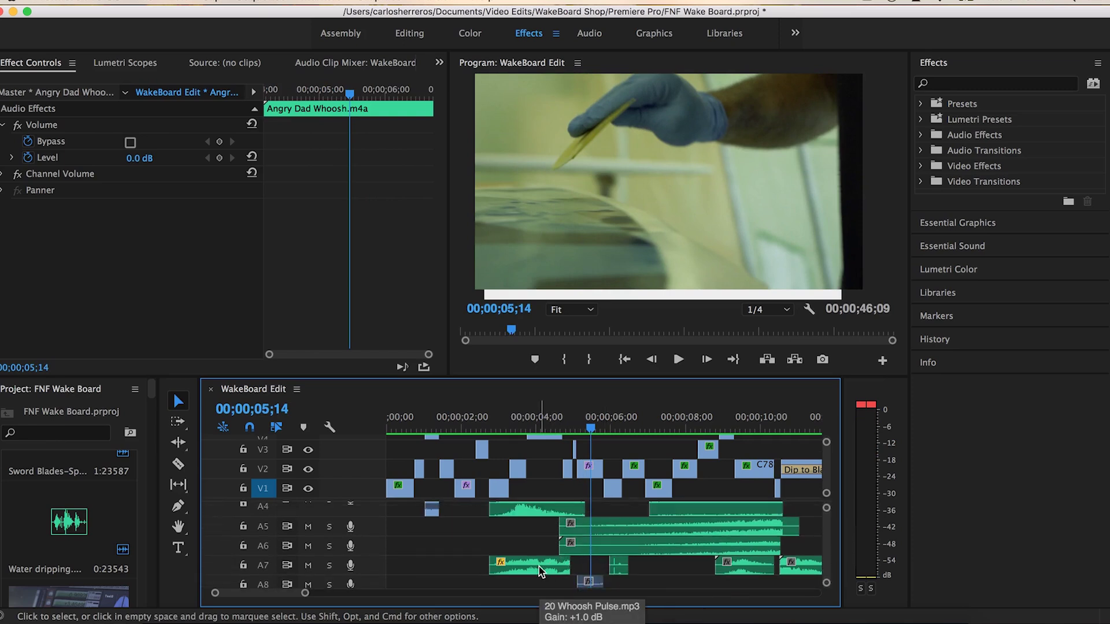
{"action": "left_click", "coordinate": [493, 431]}
{"action": "left_click", "coordinate": [499, 489]}
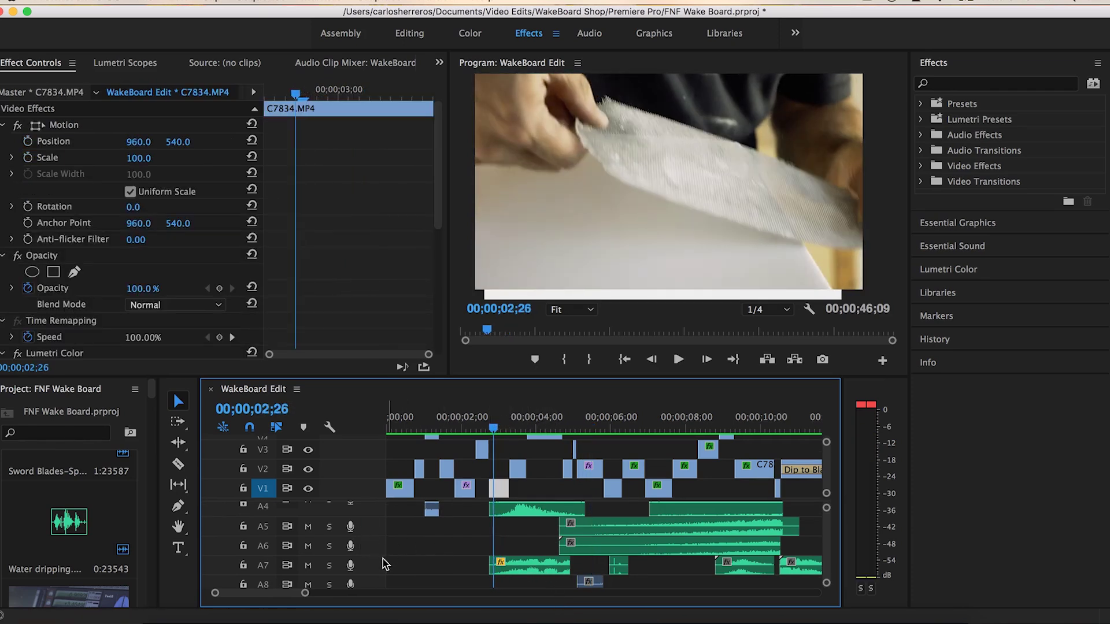
{"action": "key", "text": "space"}
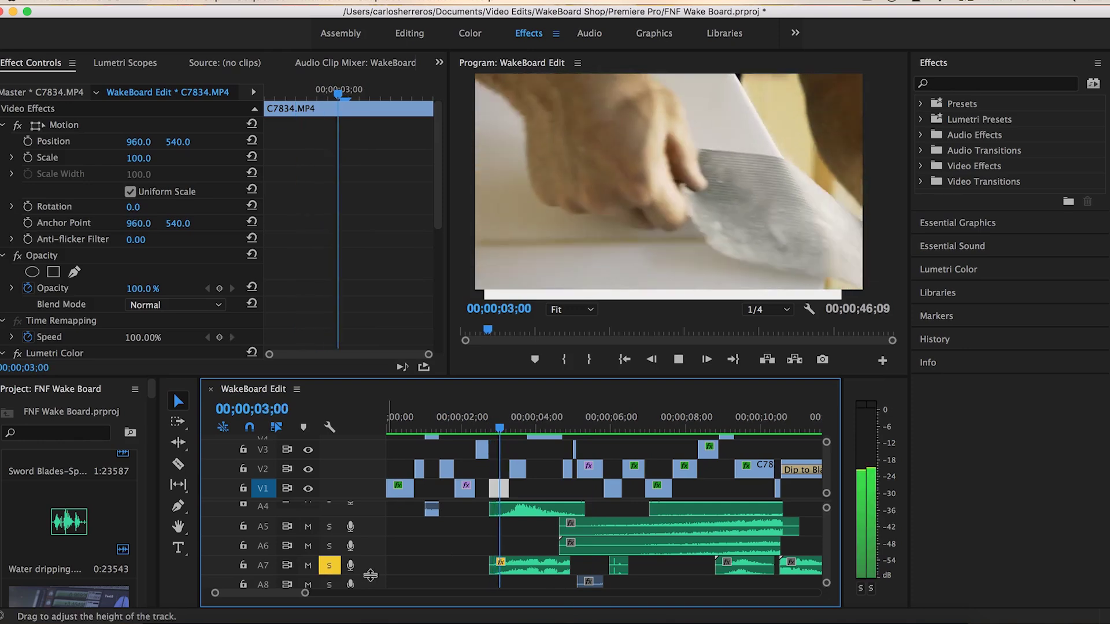
{"action": "key", "text": "space"}
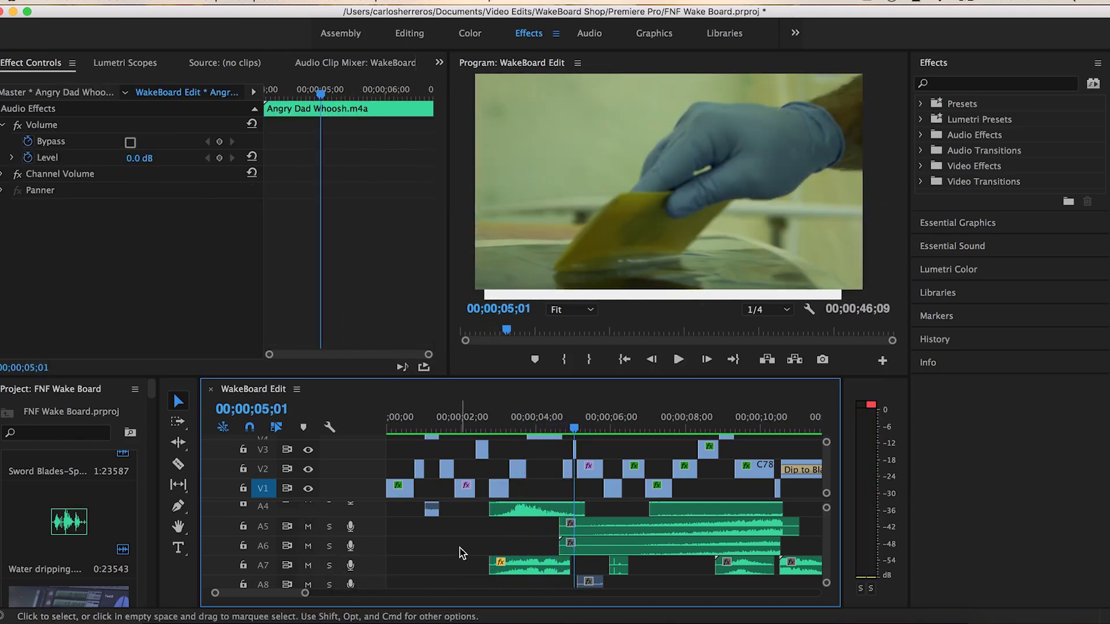
- Locate the layered whoosh clips around 00;00;03;07 and solo tracks A2, A3, A4 and A7 together
{"action": "scroll", "coordinate": [463, 553], "scroll_direction": "up", "scroll_amount": 3}
{"action": "scroll", "coordinate": [463, 552], "scroll_direction": "up", "scroll_amount": 2}
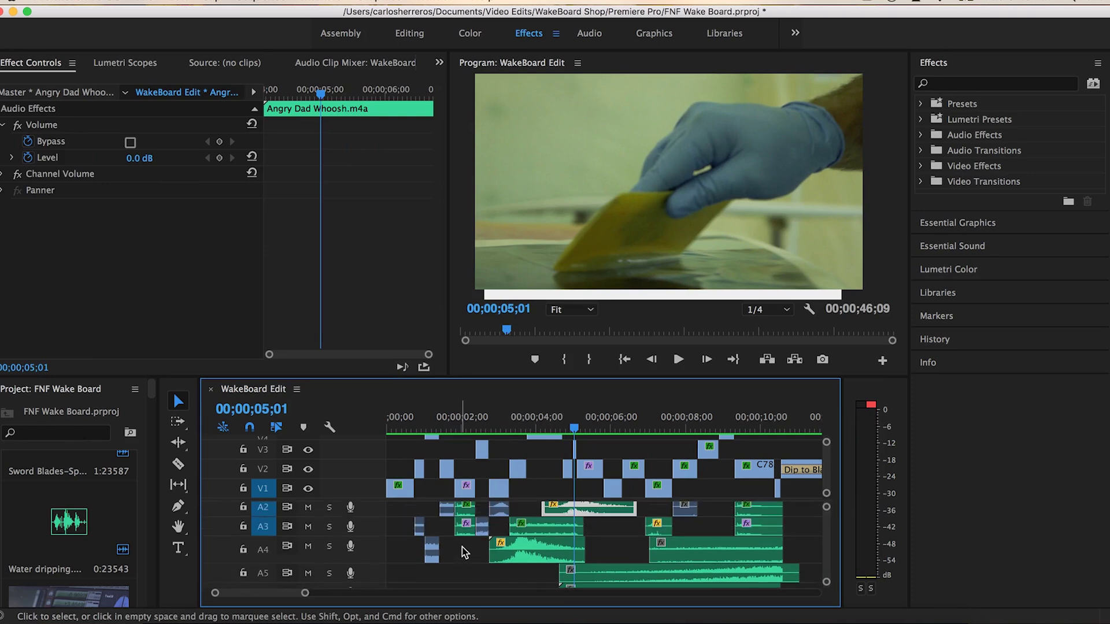
{"action": "left_click", "coordinate": [511, 422]}
{"action": "left_click_drag", "start_coordinate": [512, 422], "coordinate": [508, 421]}
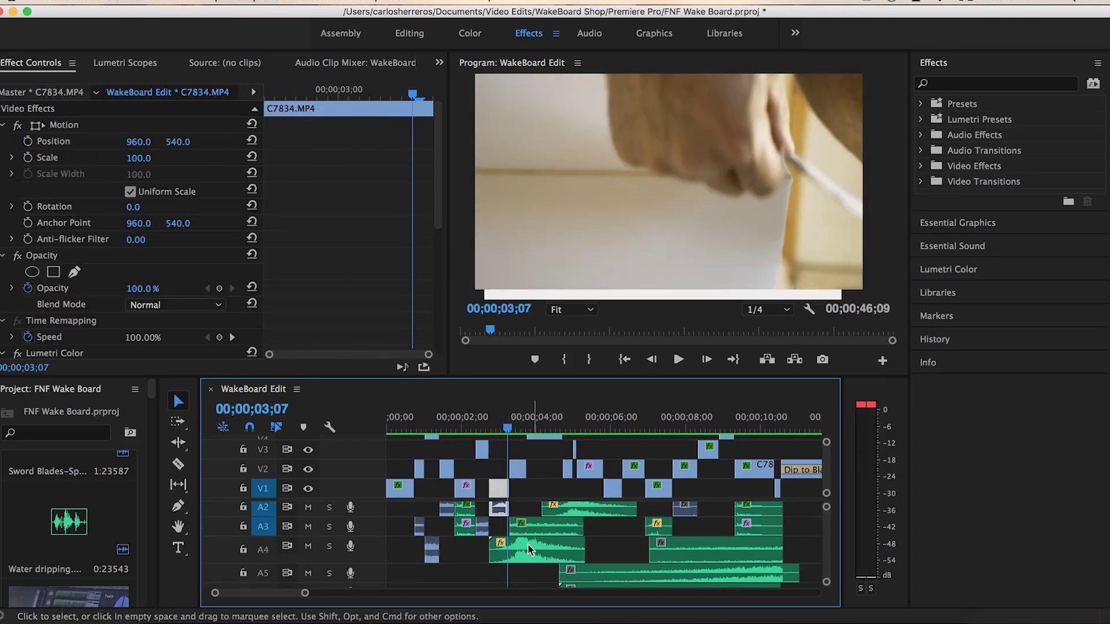
{"action": "scroll", "coordinate": [479, 574], "scroll_direction": "down", "scroll_amount": 2}
{"action": "scroll", "coordinate": [479, 574], "scroll_direction": "up", "scroll_amount": 2}
{"action": "left_click", "coordinate": [329, 508]}
{"action": "left_click", "coordinate": [329, 527]}
{"action": "left_click", "coordinate": [329, 546]}
{"action": "scroll", "coordinate": [460, 576], "scroll_direction": "down", "scroll_amount": 2}
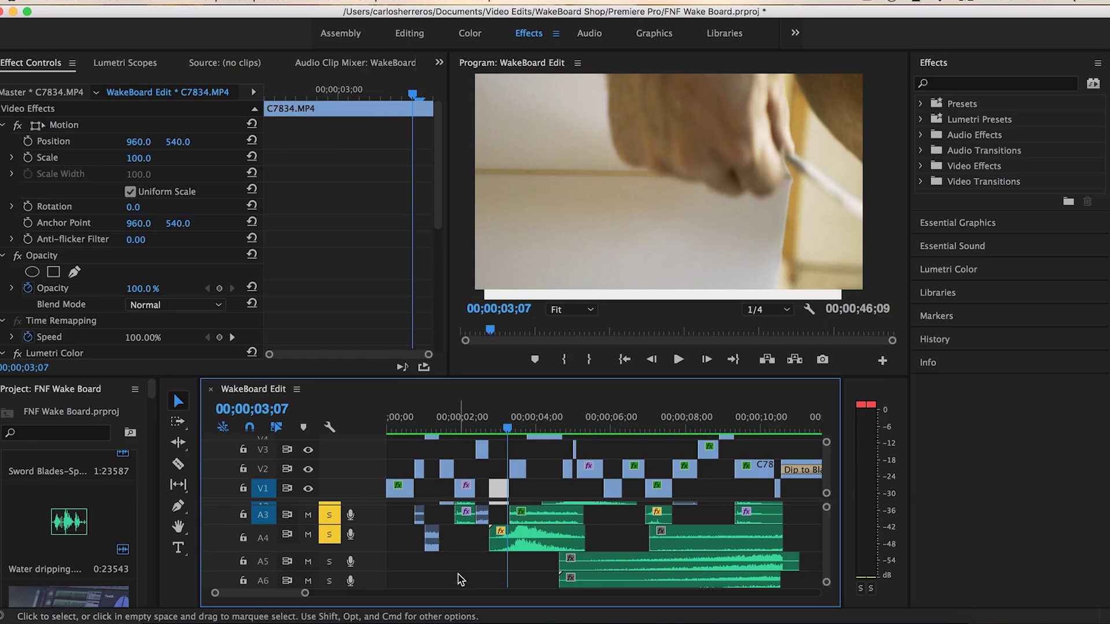
{"action": "left_click", "coordinate": [330, 566]}
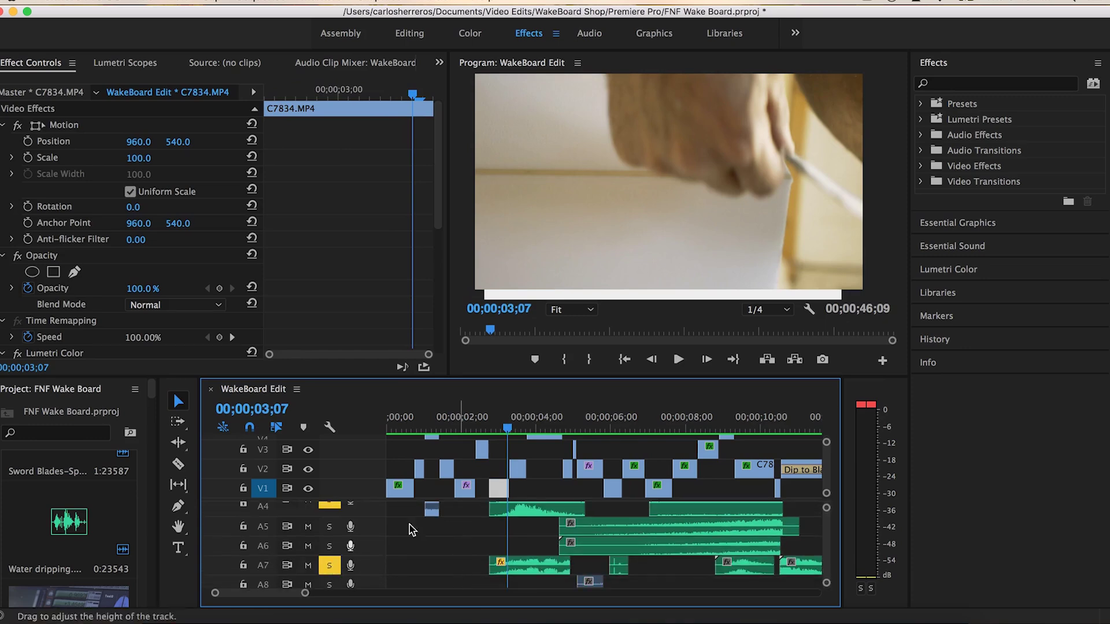
- Play the four soloed whoosh layers together from just before their start and turn off their solos
{"action": "left_click", "coordinate": [481, 427]}
{"action": "key", "text": "space"}
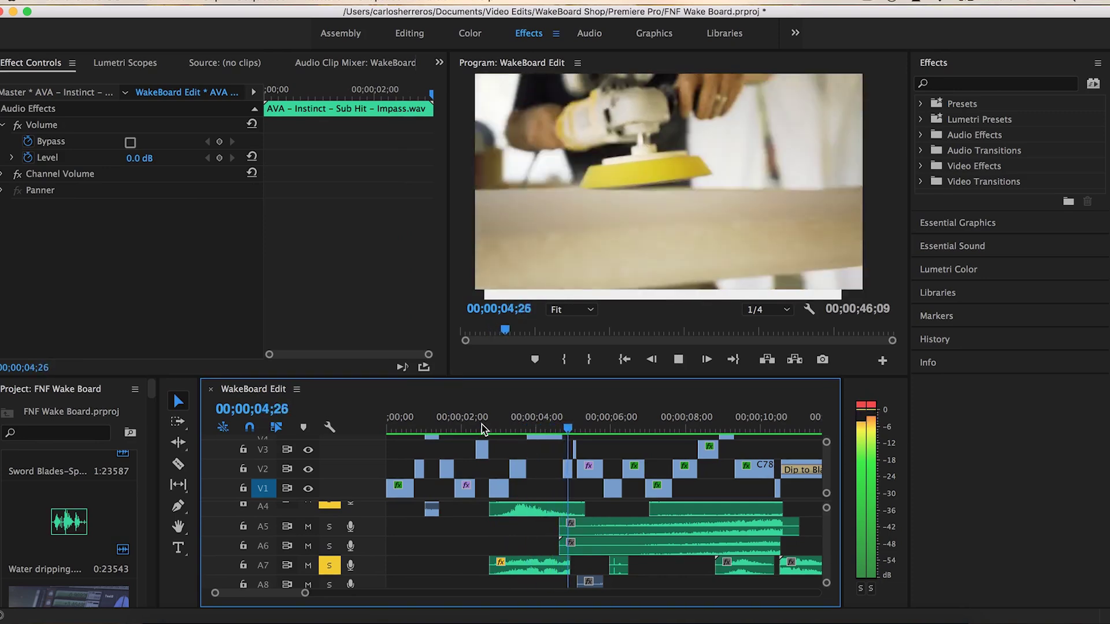
{"action": "key", "text": "space"}
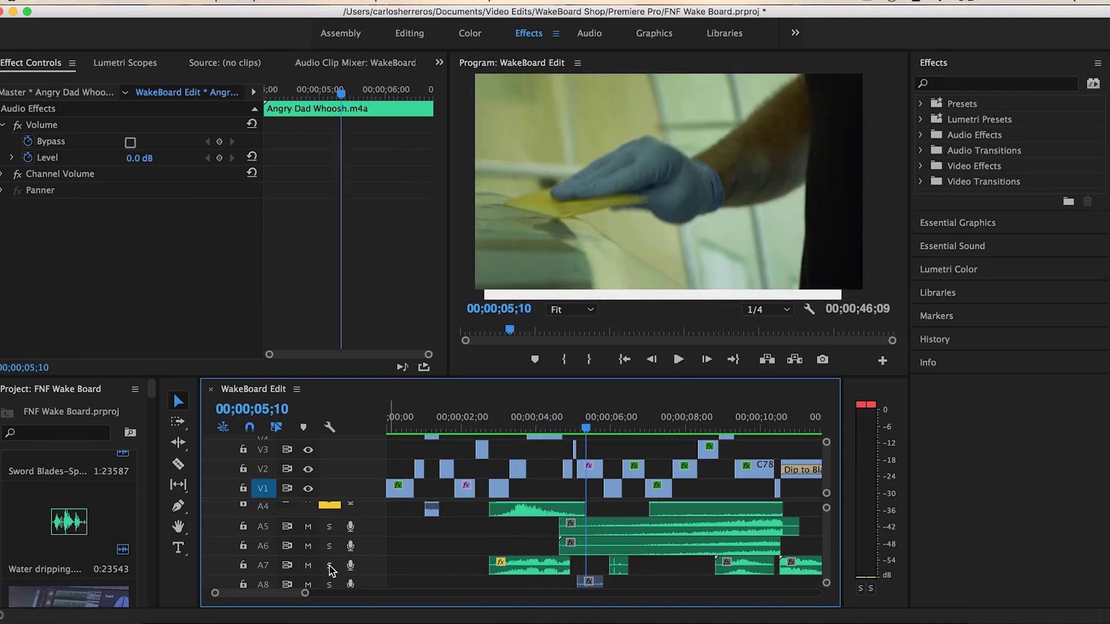
{"action": "scroll", "coordinate": [331, 555], "scroll_direction": "up", "scroll_amount": 5}
- Review the audio layers around 00;00;06;26, solo A5 and play its long riser clip by itself from 00;00;04;20
{"action": "left_click_drag", "start_coordinate": [590, 429], "coordinate": [643, 430]}
{"action": "scroll", "coordinate": [623, 570], "scroll_direction": "down", "scroll_amount": 3}
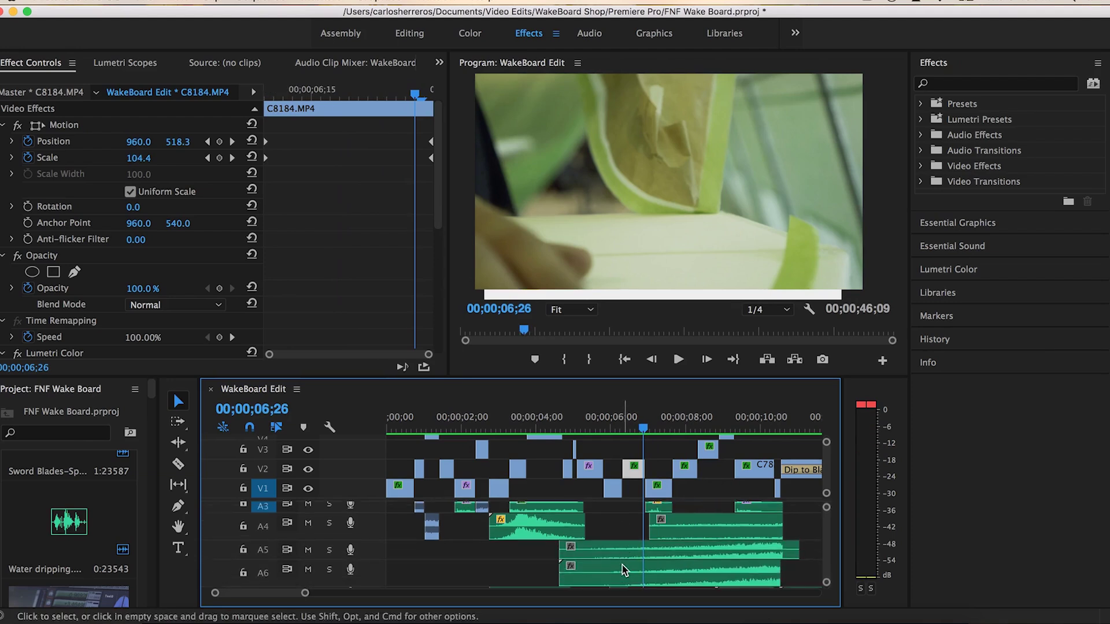
{"action": "scroll", "coordinate": [622, 570], "scroll_direction": "down", "scroll_amount": 1}
{"action": "scroll", "coordinate": [614, 550], "scroll_direction": "down", "scroll_amount": 2}
{"action": "scroll", "coordinate": [614, 549], "scroll_direction": "up", "scroll_amount": 2}
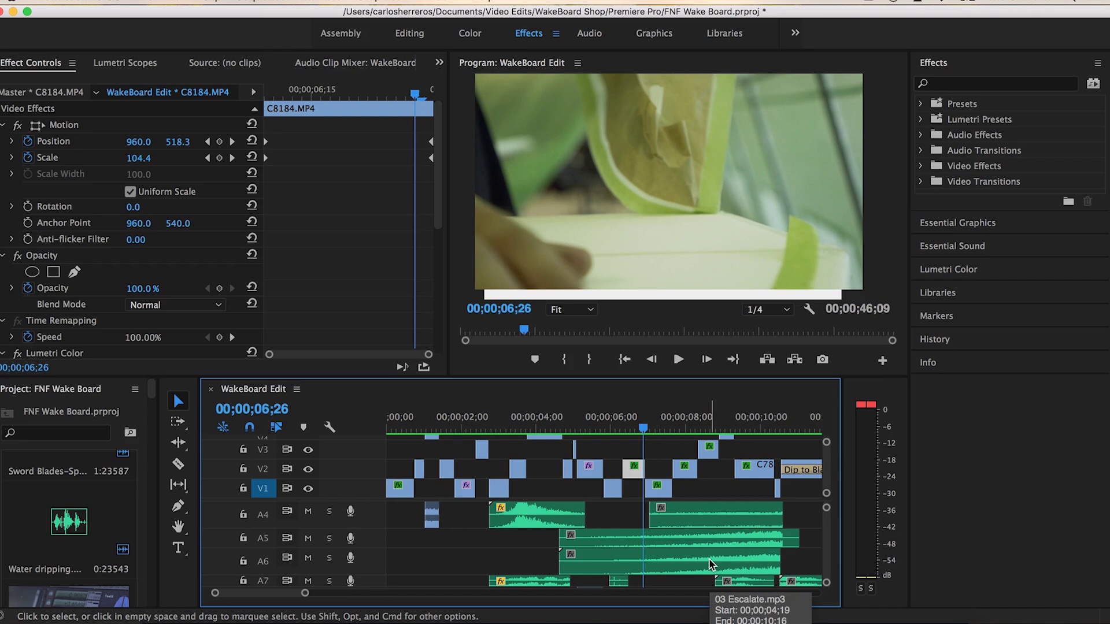
{"action": "left_click_drag", "start_coordinate": [581, 427], "coordinate": [561, 428]}
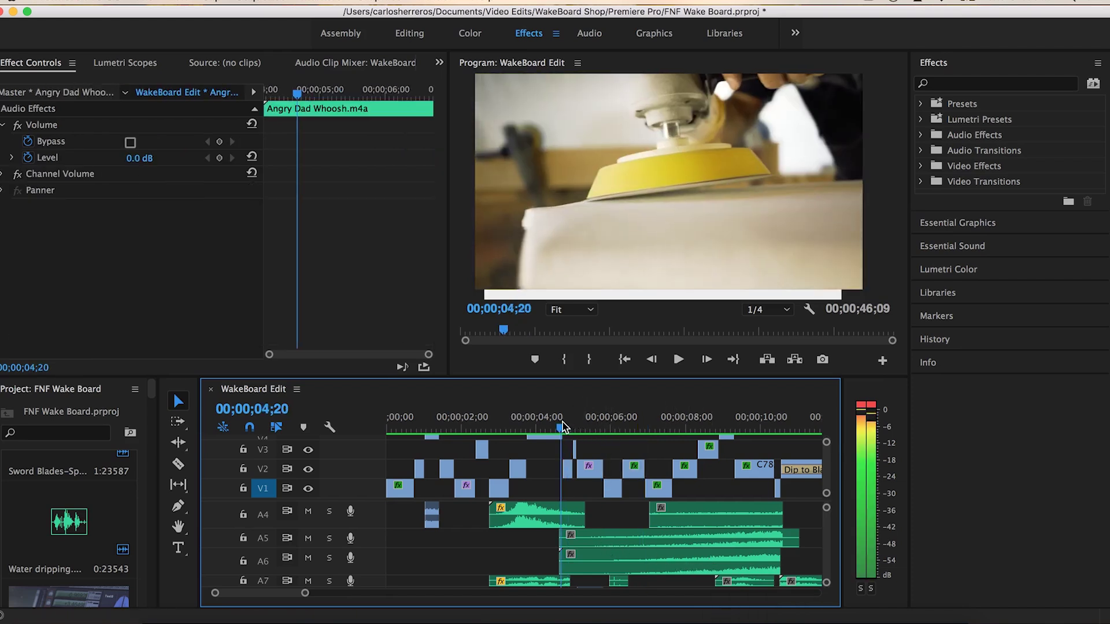
{"action": "left_click", "coordinate": [330, 539]}
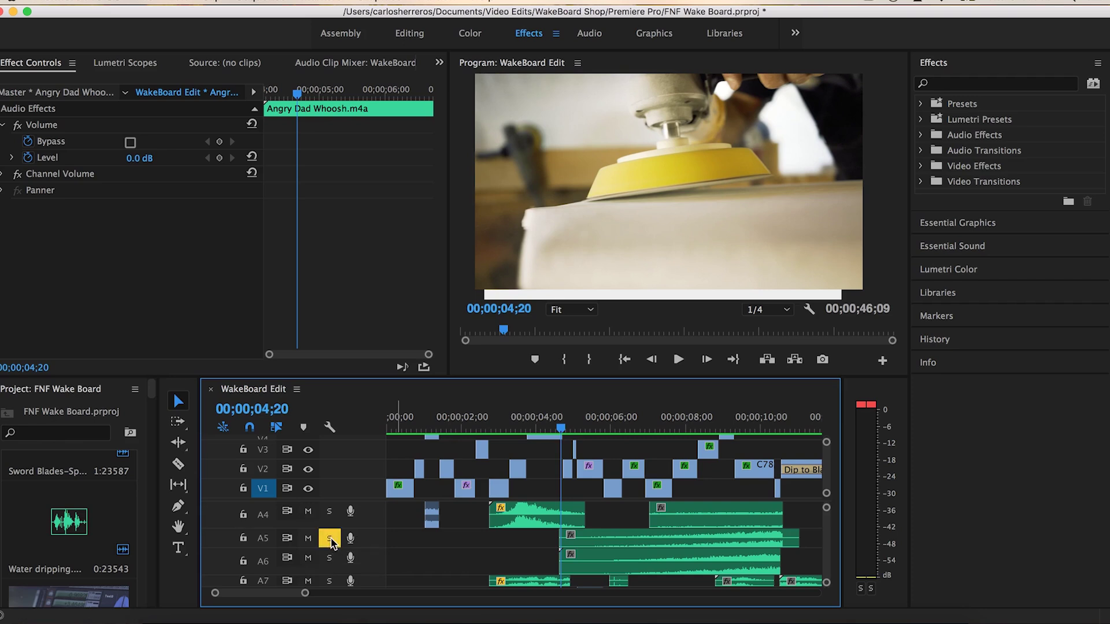
{"action": "key", "text": "space"}
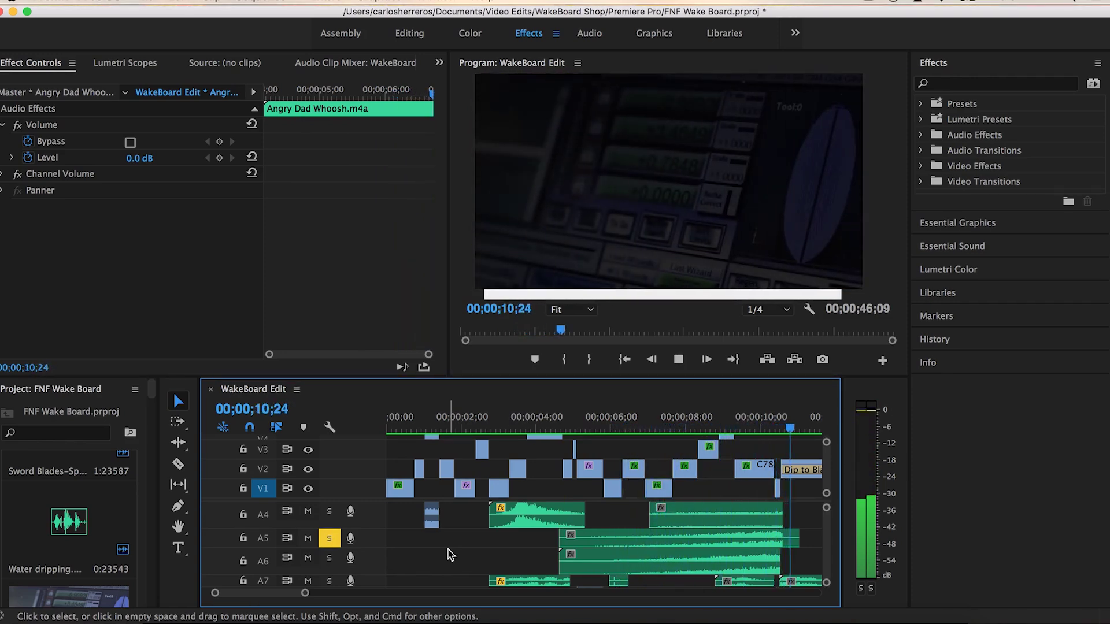
{"action": "key", "text": "space"}
- Switch solo from A5 to A6 and play the 03 Escalate.mp3 clip by itself from near its start
{"action": "left_click", "coordinate": [330, 538]}
{"action": "left_click", "coordinate": [329, 558]}
{"action": "left_click", "coordinate": [567, 431]}
{"action": "key", "text": "space"}
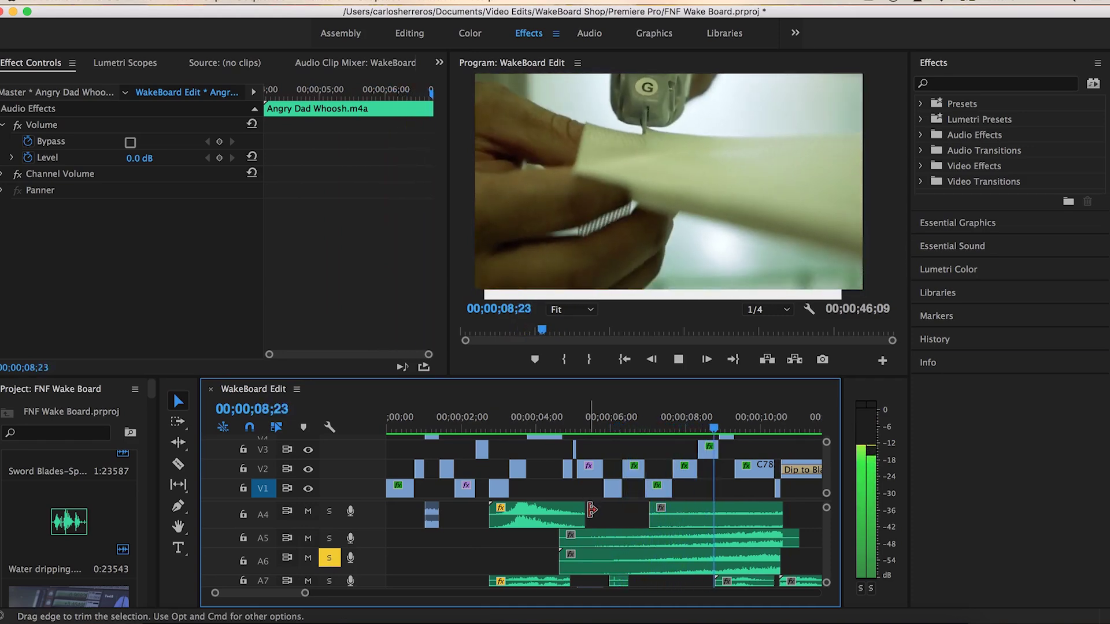
{"action": "key", "text": "space"}
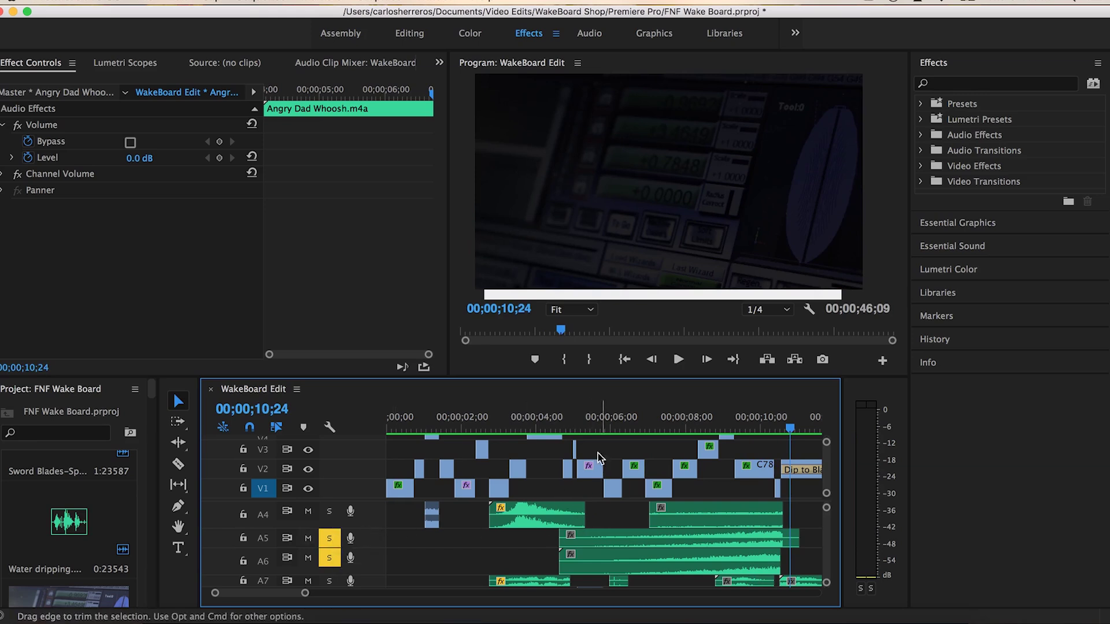
- Play the soloed A5 and A6 risers together from near their start and turn off solo on both tracks
{"action": "left_click", "coordinate": [576, 421]}
{"action": "key", "text": "space"}
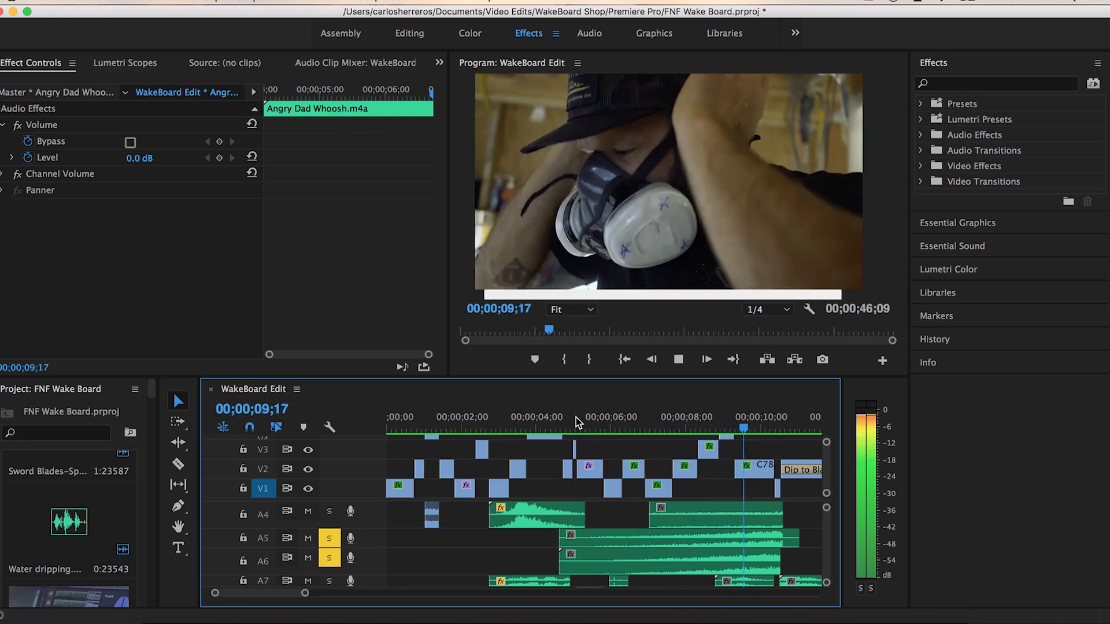
{"action": "key", "text": "space"}
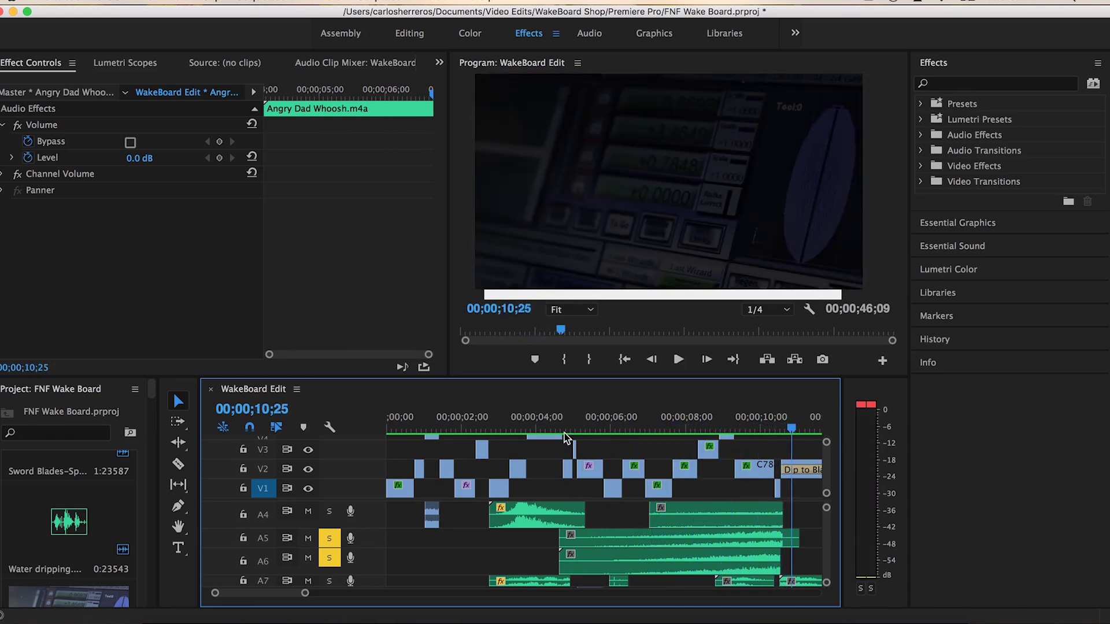
{"action": "left_click", "coordinate": [333, 541]}
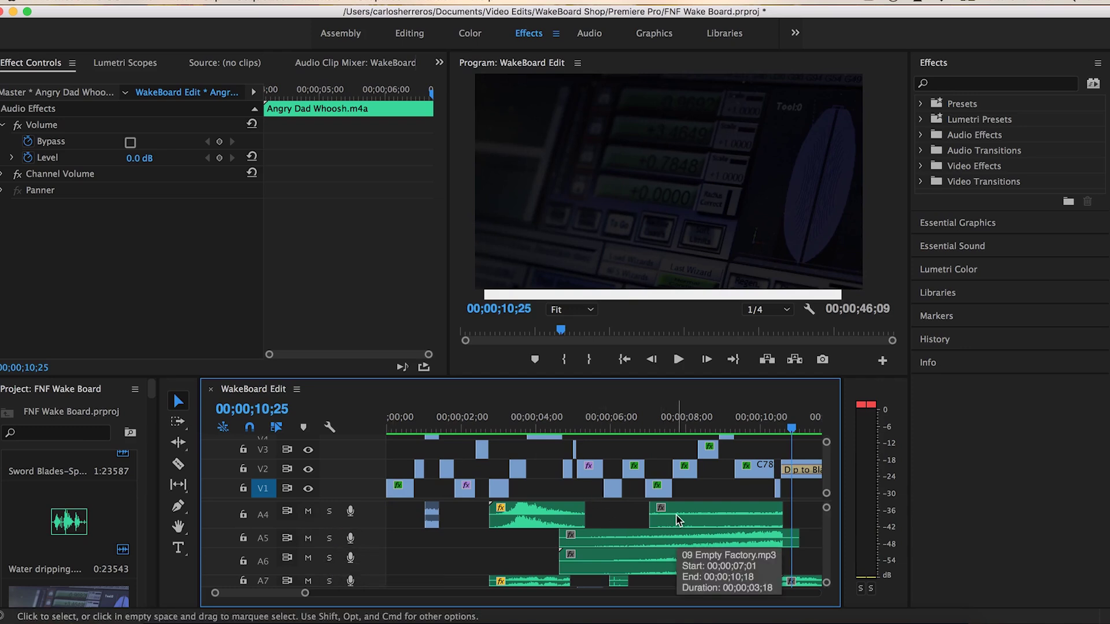
- Locate the Water dripping.mp3 clip on A7 and move the playhead to its start near 00;00;05;28
{"action": "key", "text": "Up"}
{"action": "key", "text": "Up"}
{"action": "key", "text": "Up"}
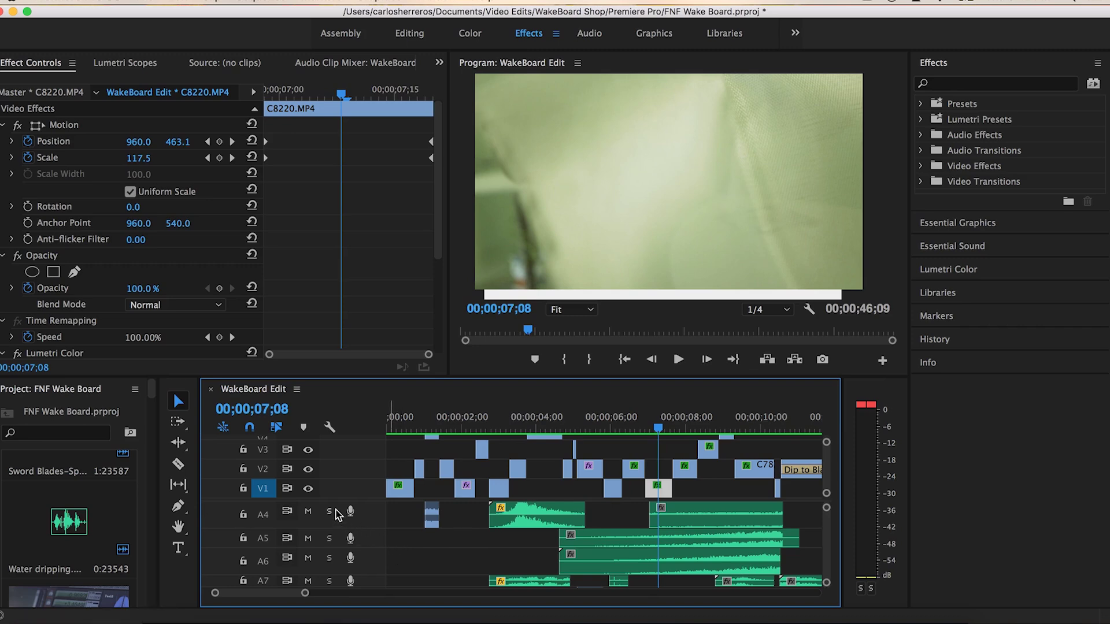
{"action": "scroll", "coordinate": [338, 516], "scroll_direction": "down", "scroll_amount": 1}
{"action": "left_click", "coordinate": [622, 566]}
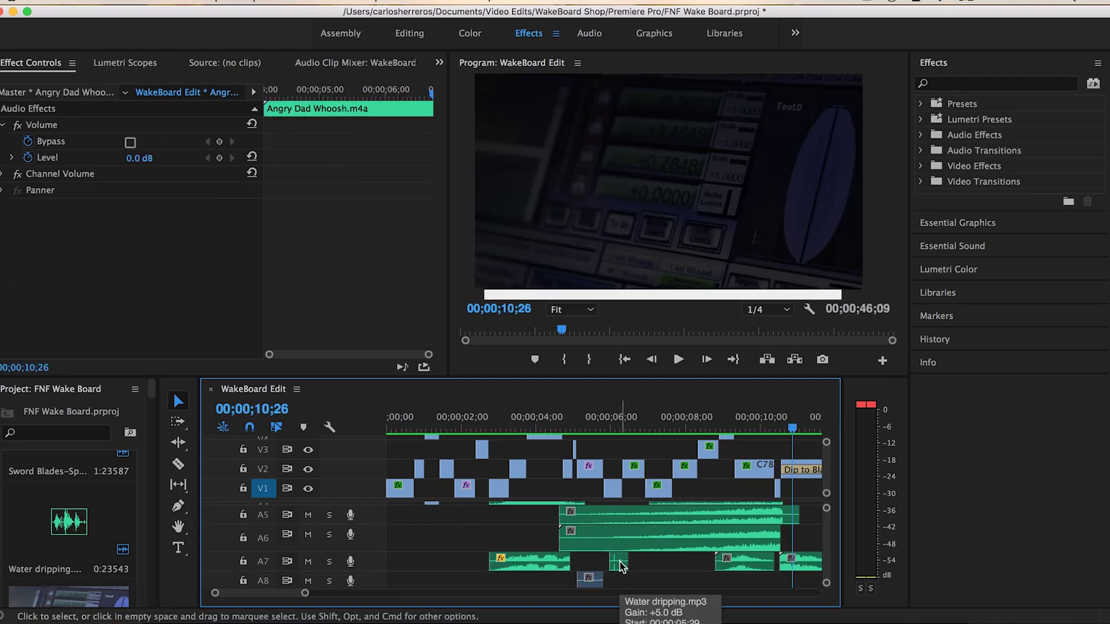
{"action": "left_click", "coordinate": [608, 428]}
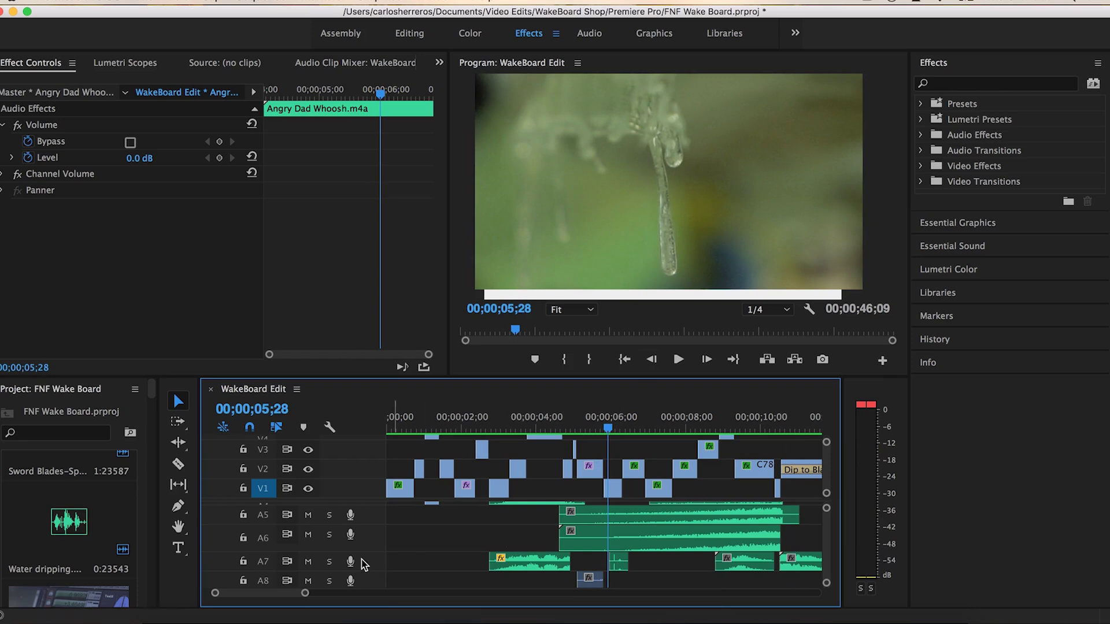
- Solo A7 and play the Water dripping.mp3 clip by itself twice from just before its start, around 00;00;05;24
{"action": "key", "text": "space"}
{"action": "left_click", "coordinate": [604, 429]}
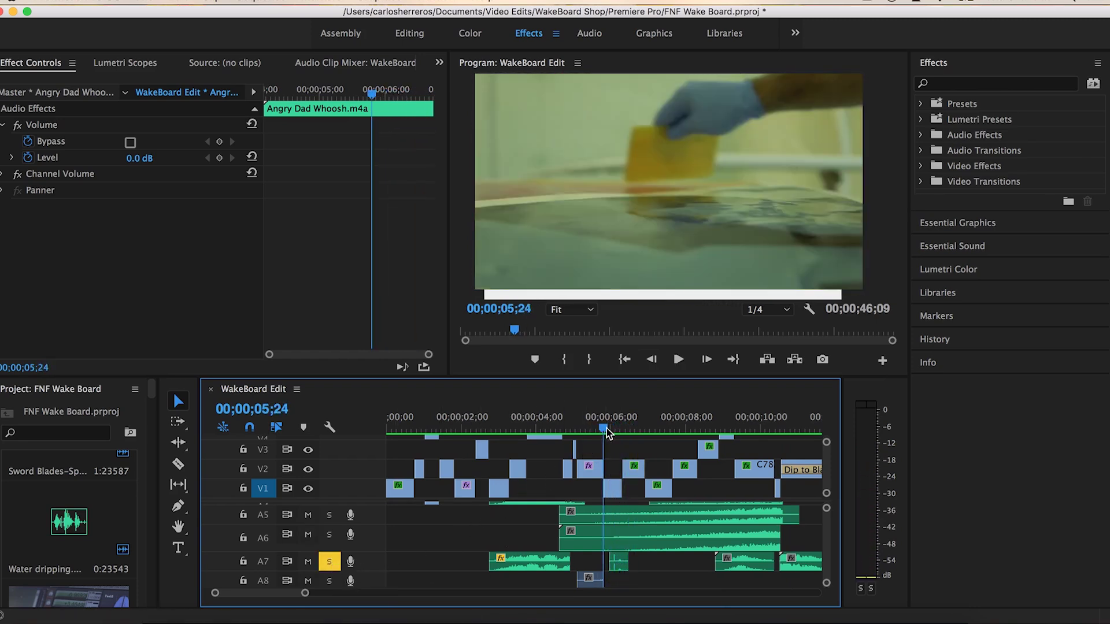
{"action": "key", "text": "space"}
{"action": "key", "text": "space"}
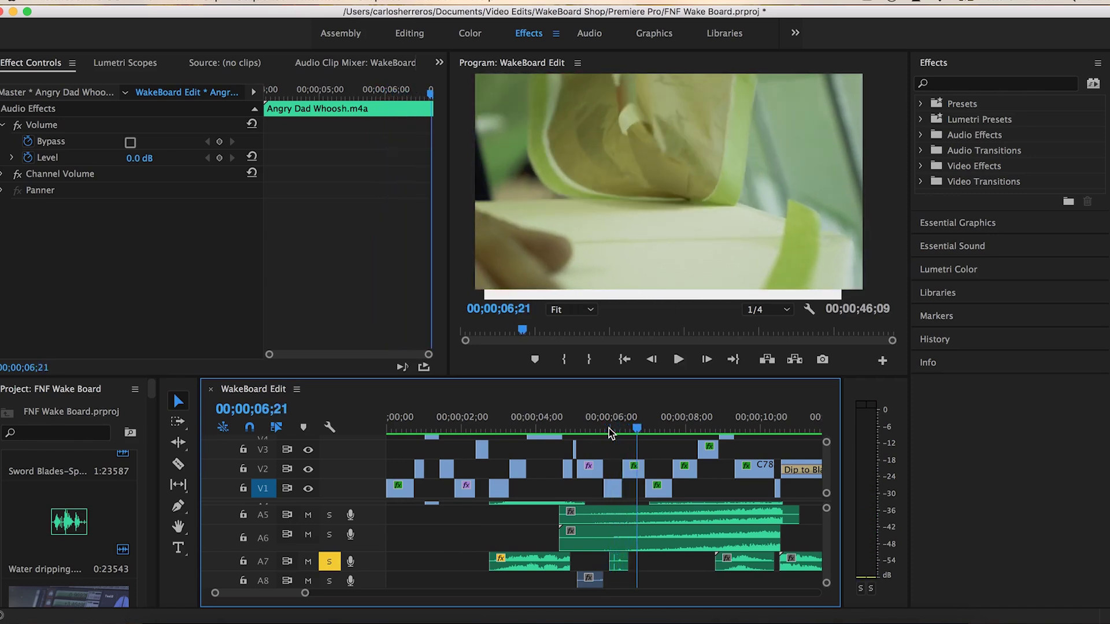
{"action": "left_click", "coordinate": [607, 429]}
{"action": "key", "text": "space"}
{"action": "key", "text": "space"}
- Turn off solo on A7 and play the full mix from 00;00;04;24
{"action": "left_click", "coordinate": [566, 421]}
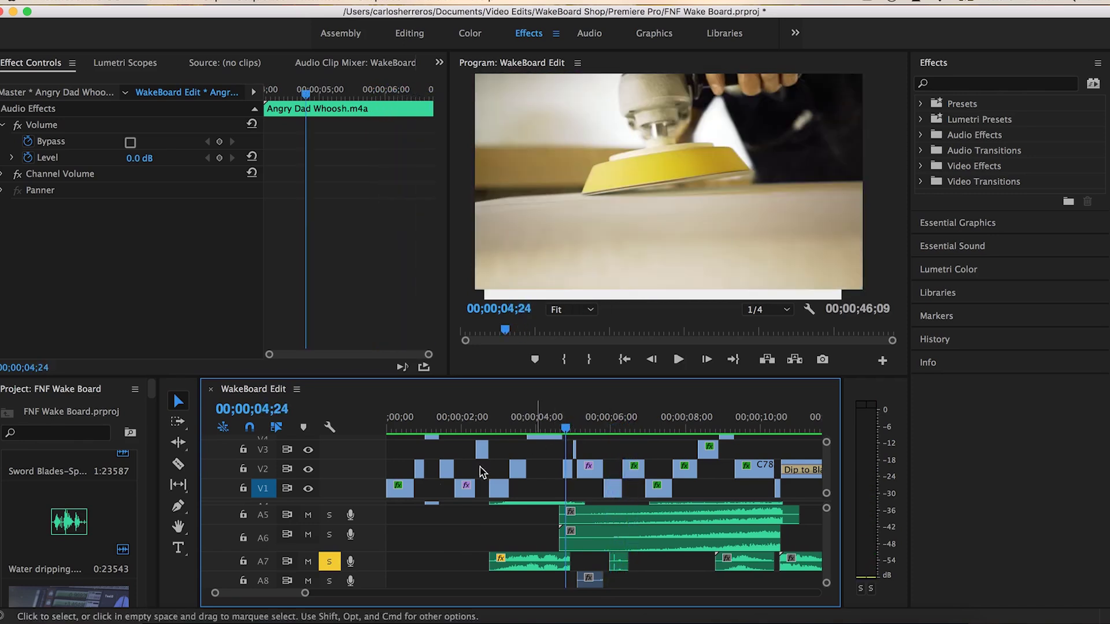
{"action": "left_click", "coordinate": [330, 563]}
{"action": "key", "text": "space"}
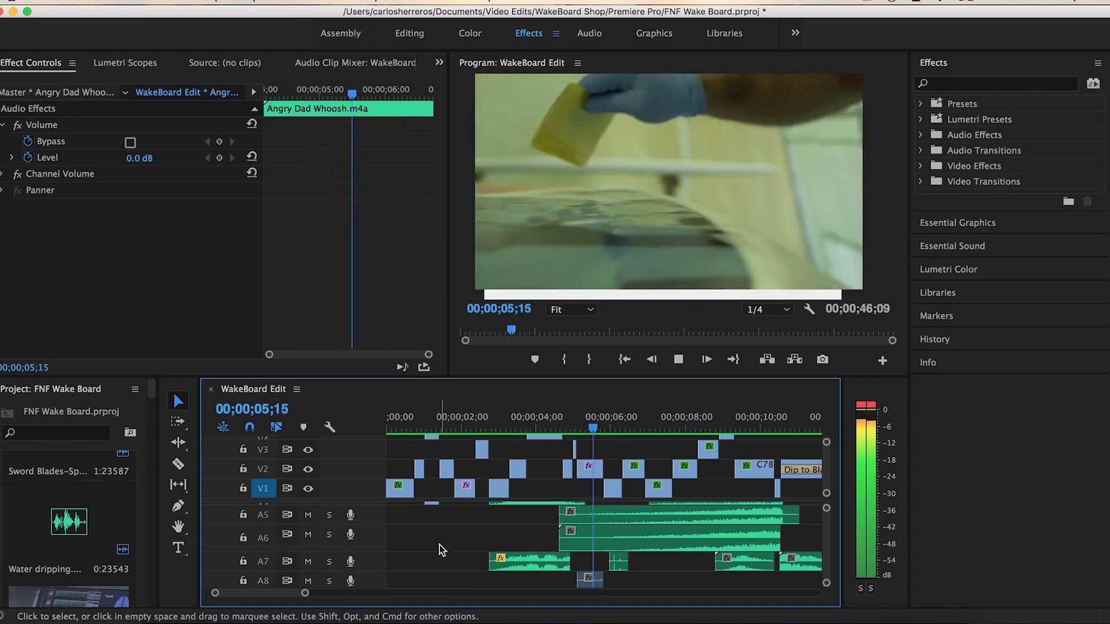
{"action": "key", "text": "space"}
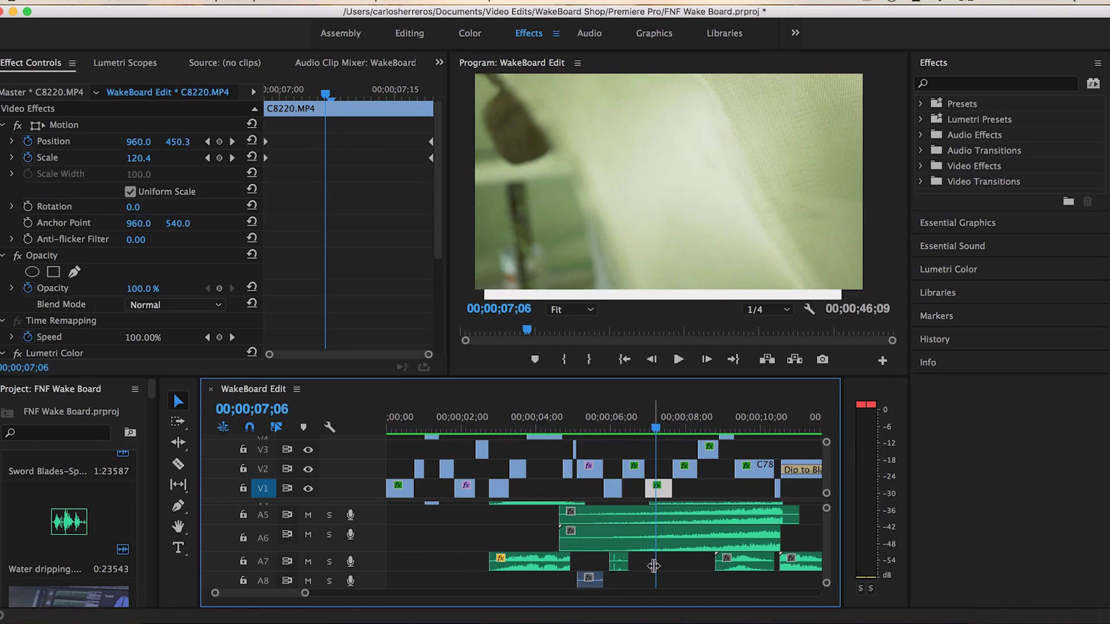
- Solo A3, play its short clip near 00;00;06;28 by itself twice and turn the solo off
{"action": "scroll", "coordinate": [653, 566], "scroll_direction": "up", "scroll_amount": 1}
{"action": "scroll", "coordinate": [653, 565], "scroll_direction": "up", "scroll_amount": 3}
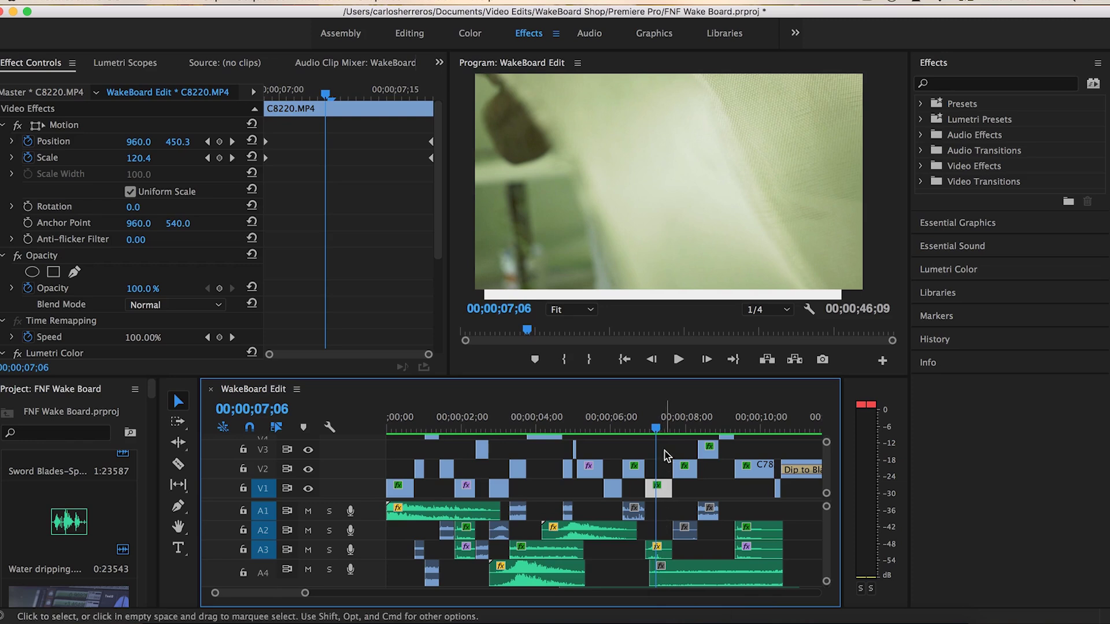
{"action": "left_click_drag", "start_coordinate": [655, 427], "coordinate": [646, 428]}
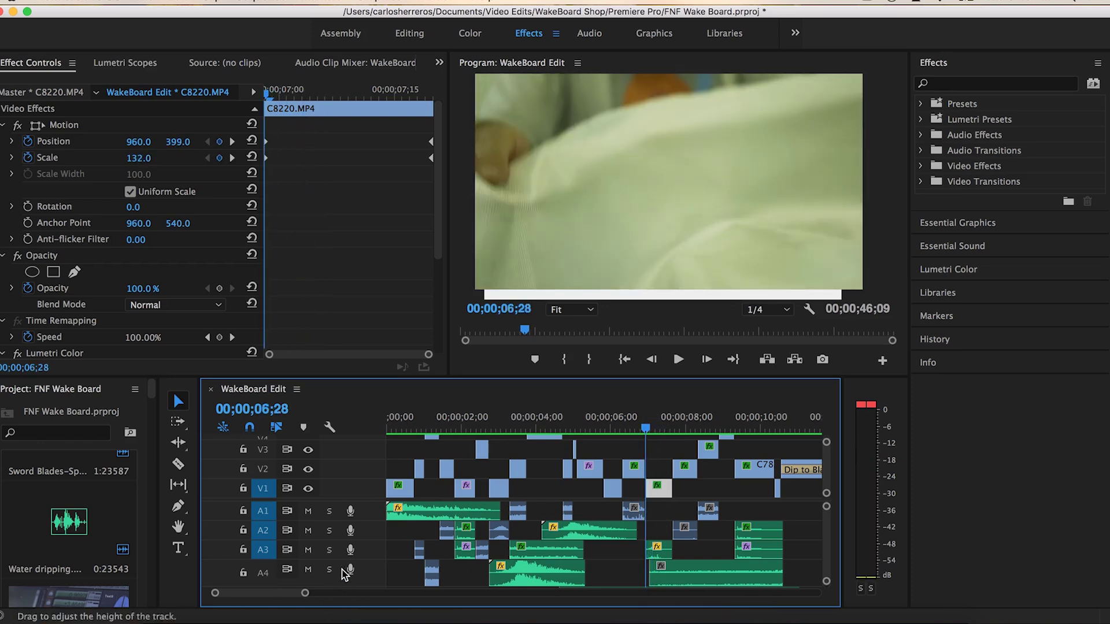
{"action": "key", "text": "space"}
{"action": "key", "text": "space"}
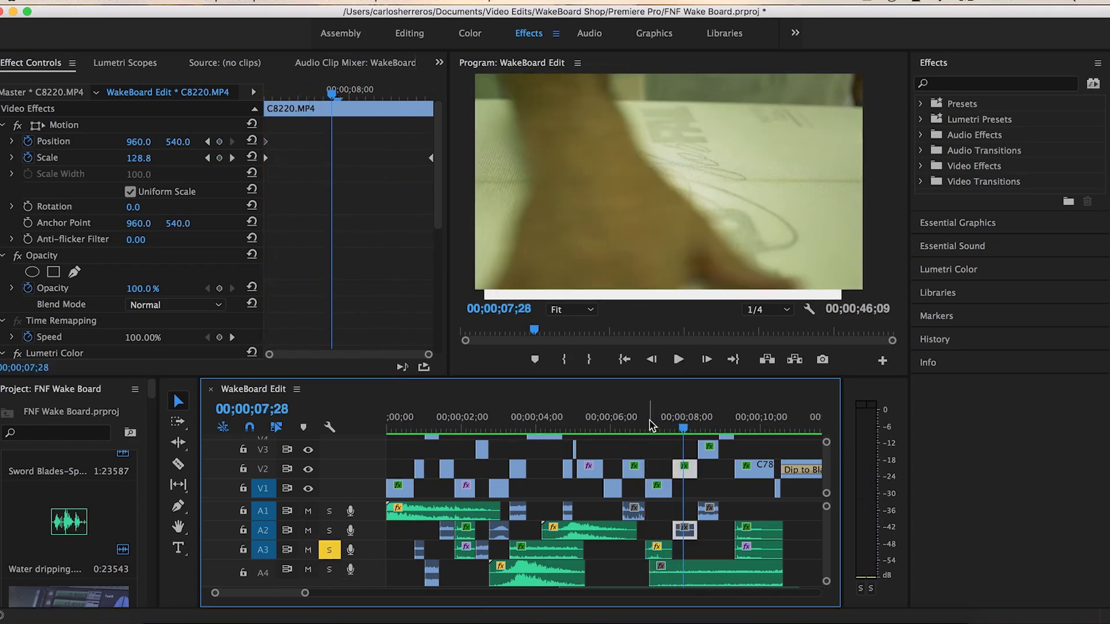
{"action": "left_click", "coordinate": [652, 426]}
{"action": "key", "text": "space"}
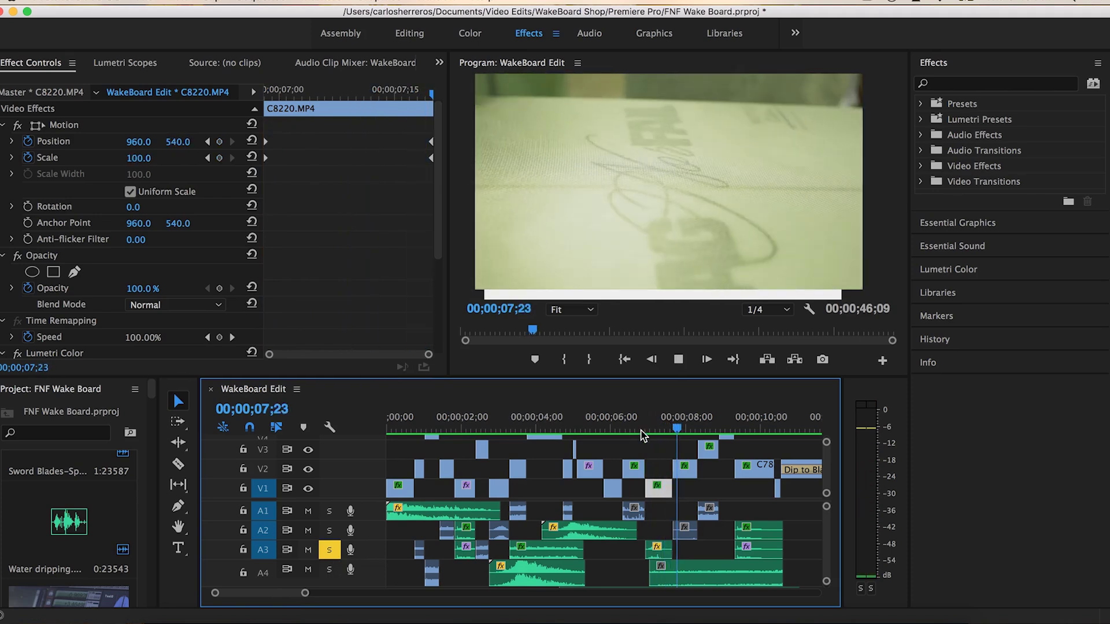
{"action": "key", "text": "space"}
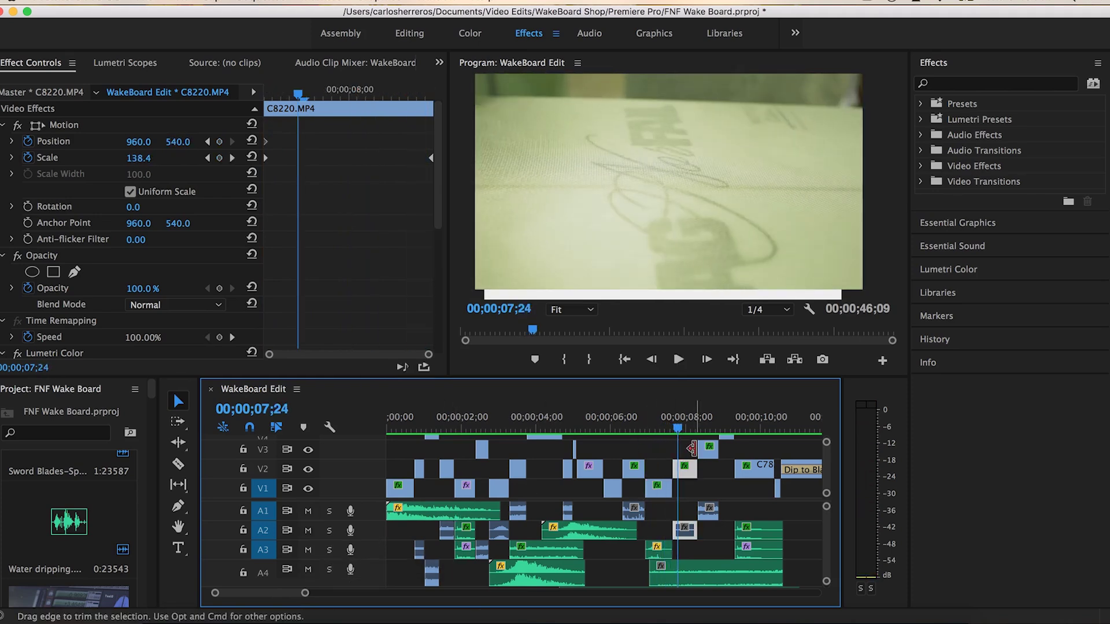
- Play the C8225.MP4 section on V3 and A1 from near its start
{"action": "left_click", "coordinate": [695, 428]}
{"action": "left_click", "coordinate": [703, 429]}
{"action": "key", "text": "space"}
{"action": "left_click", "coordinate": [704, 430]}
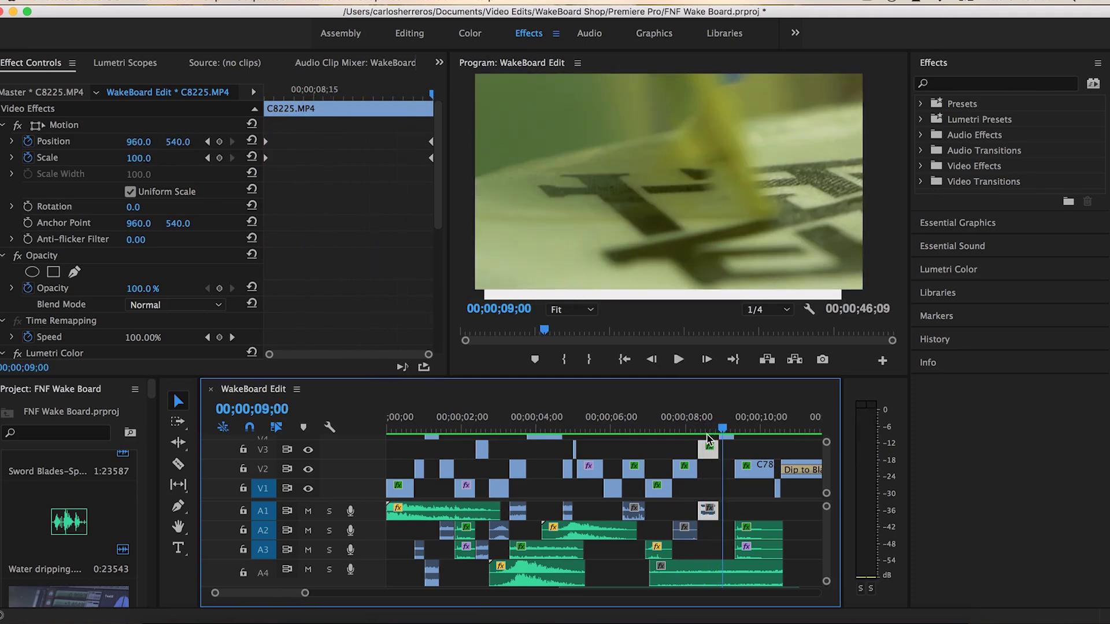
- Review the Volume and Delay effects of the DarthVader Mask.mp3 clip on A2 and play its section in the full mix
{"action": "left_click", "coordinate": [768, 533]}
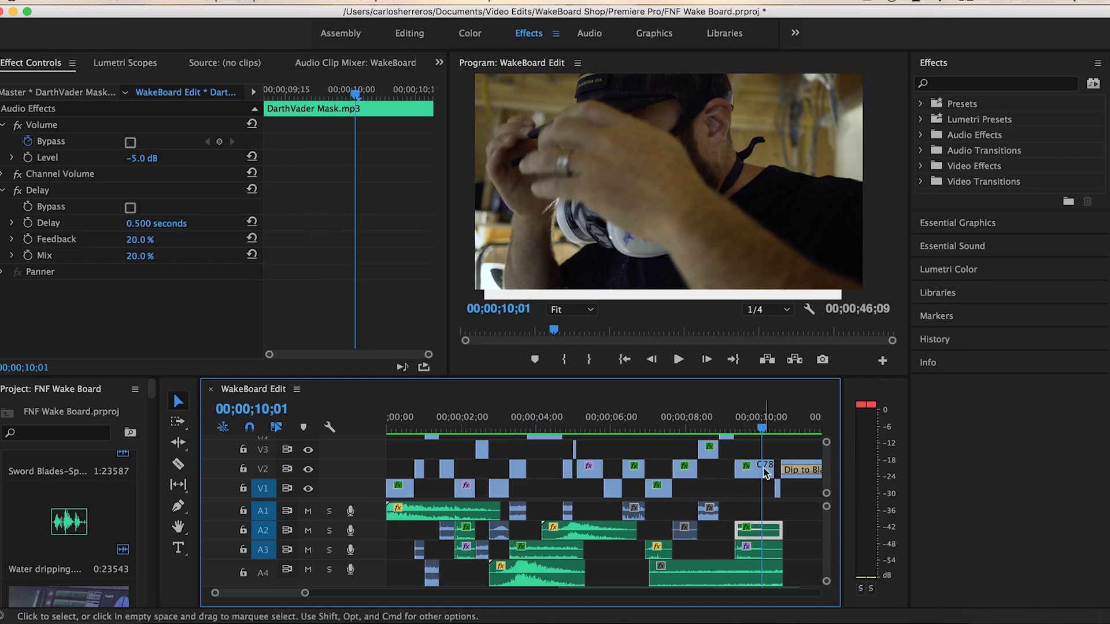
{"action": "left_click", "coordinate": [738, 427]}
{"action": "key", "text": "space"}
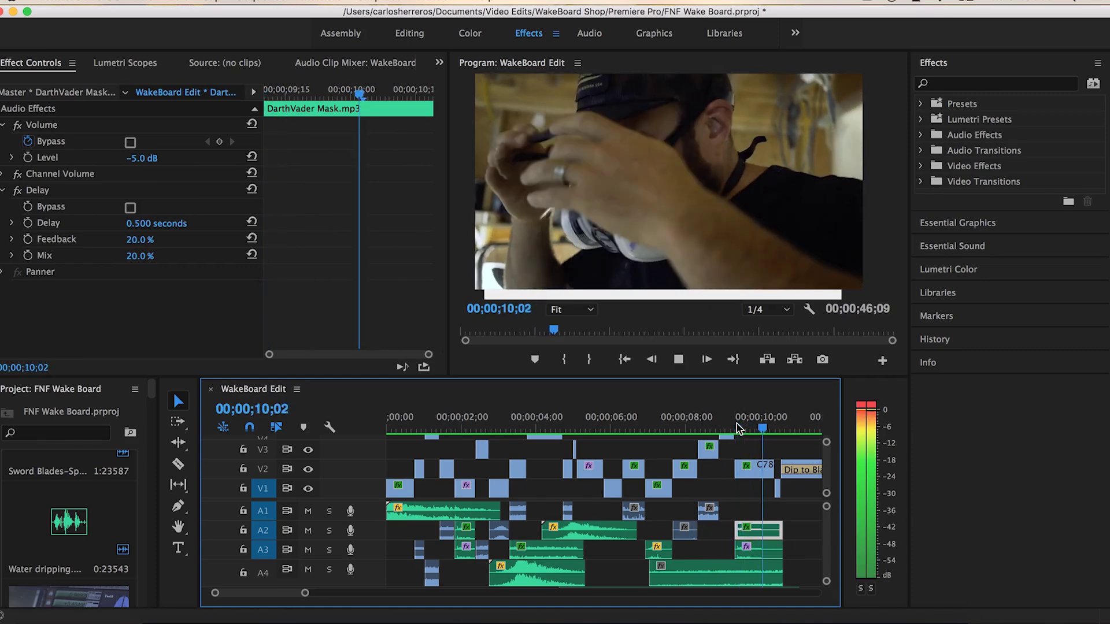
{"action": "scroll", "coordinate": [538, 552], "scroll_direction": "down", "scroll_amount": 4}
{"action": "key", "text": "space"}
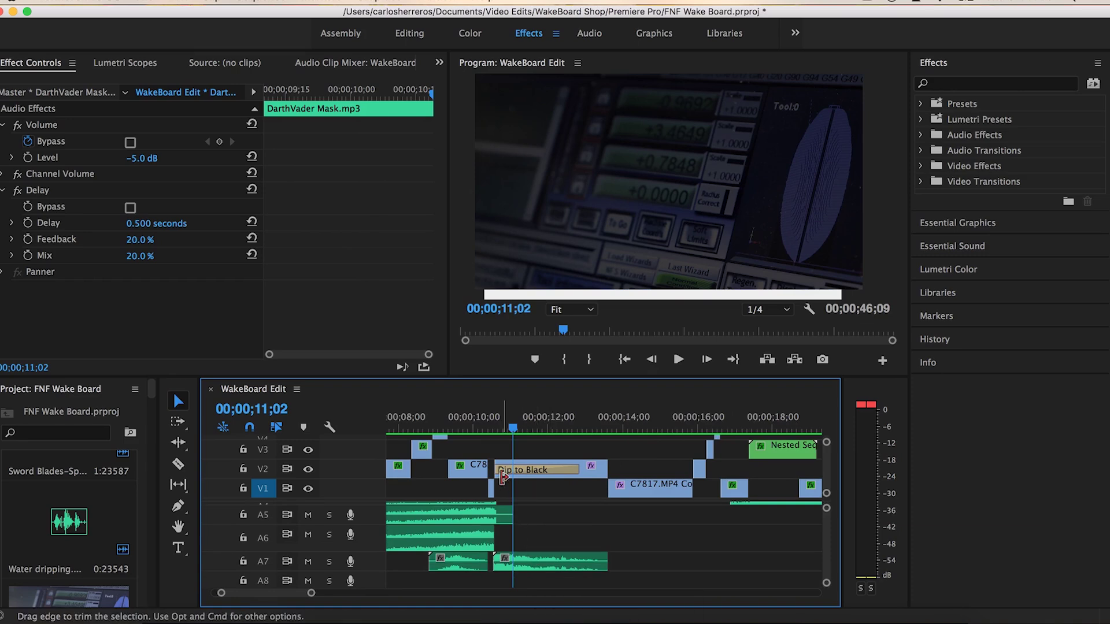
- Play the cut into the Dip to Black transition repeatedly with all tracks from 00;00;10;12
{"action": "left_click", "coordinate": [492, 428]}
{"action": "left_click_drag", "start_coordinate": [494, 428], "coordinate": [490, 426]}
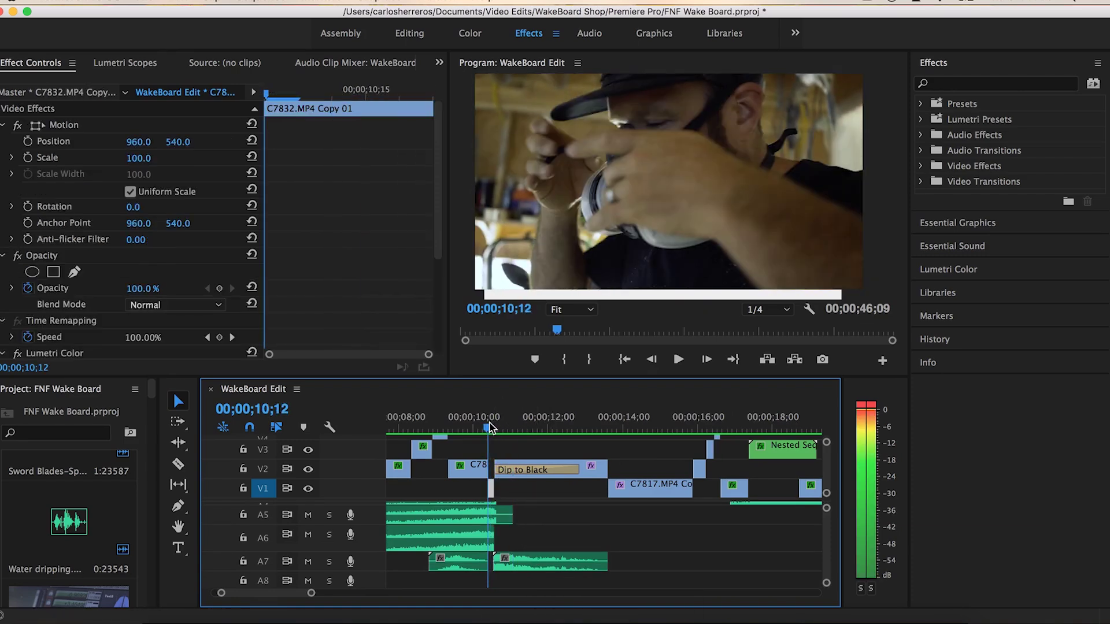
{"action": "key", "text": "space"}
{"action": "key", "text": "space"}
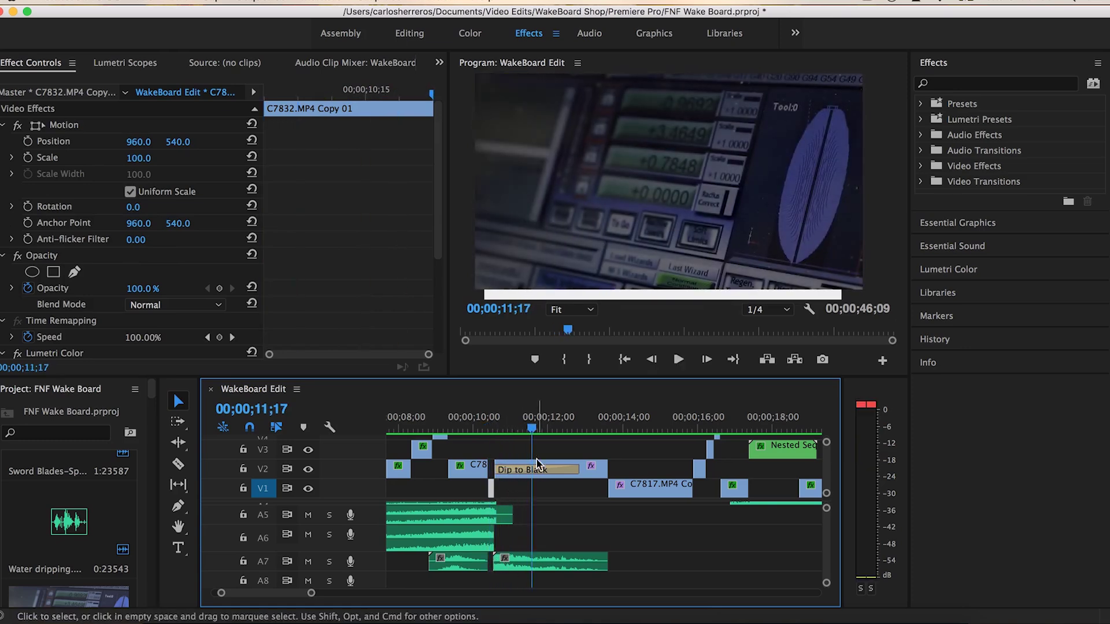
{"action": "left_click_drag", "start_coordinate": [492, 427], "coordinate": [489, 428]}
{"action": "key", "text": "space"}
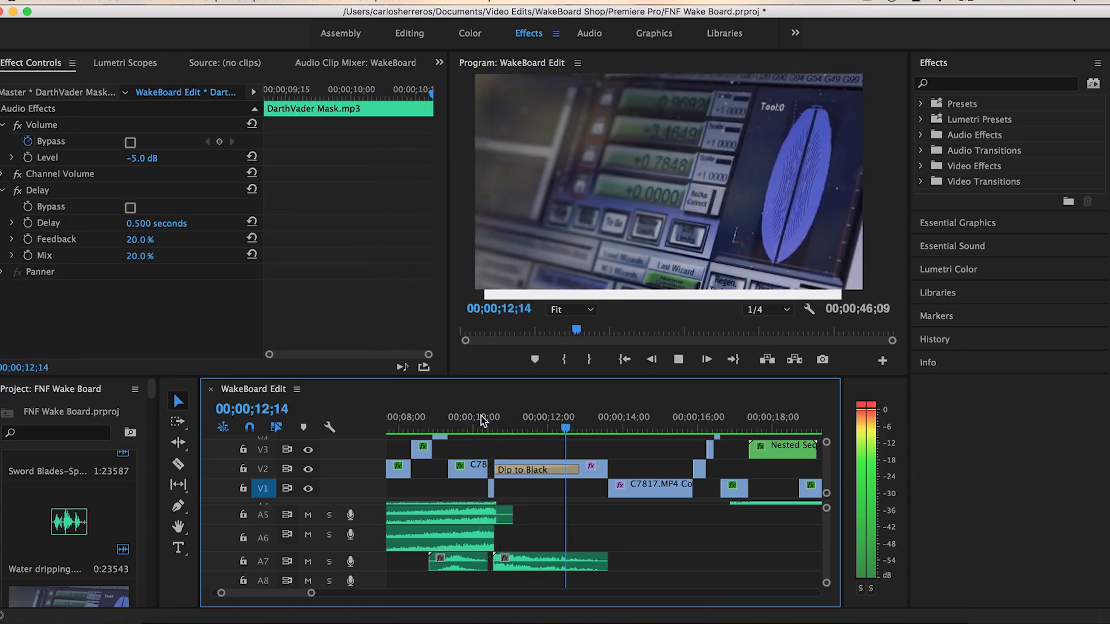
- Play the C7817.MP4 mask close-up with its A1 and A2 audio clips from 00;00;13;20
{"action": "left_click", "coordinate": [636, 488]}
{"action": "scroll", "coordinate": [616, 526], "scroll_direction": "up", "scroll_amount": 1}
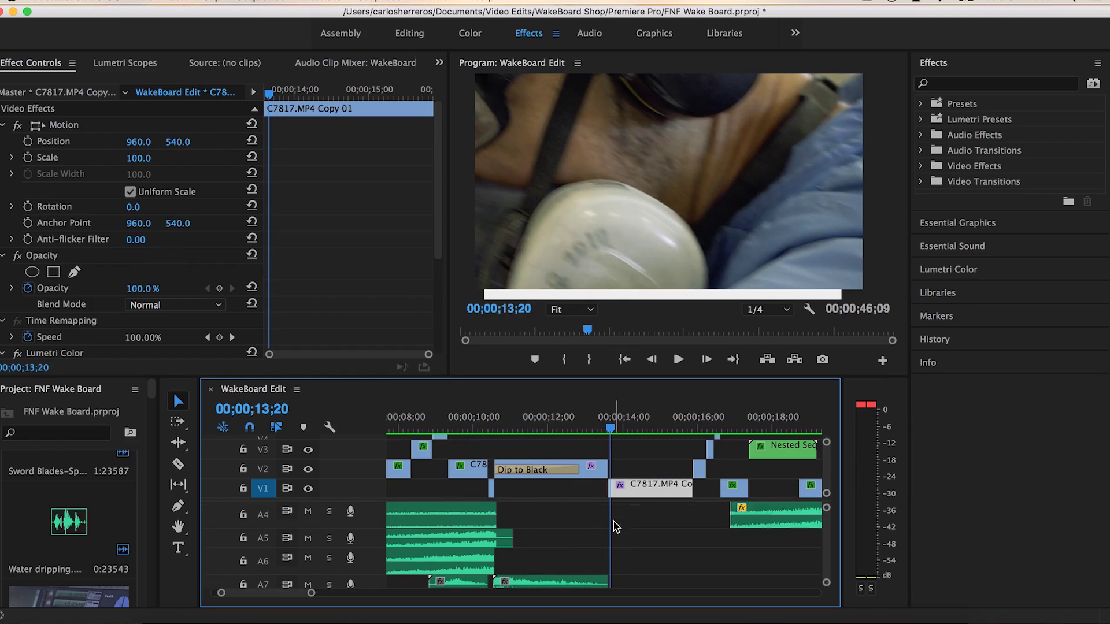
{"action": "scroll", "coordinate": [616, 526], "scroll_direction": "up", "scroll_amount": 3}
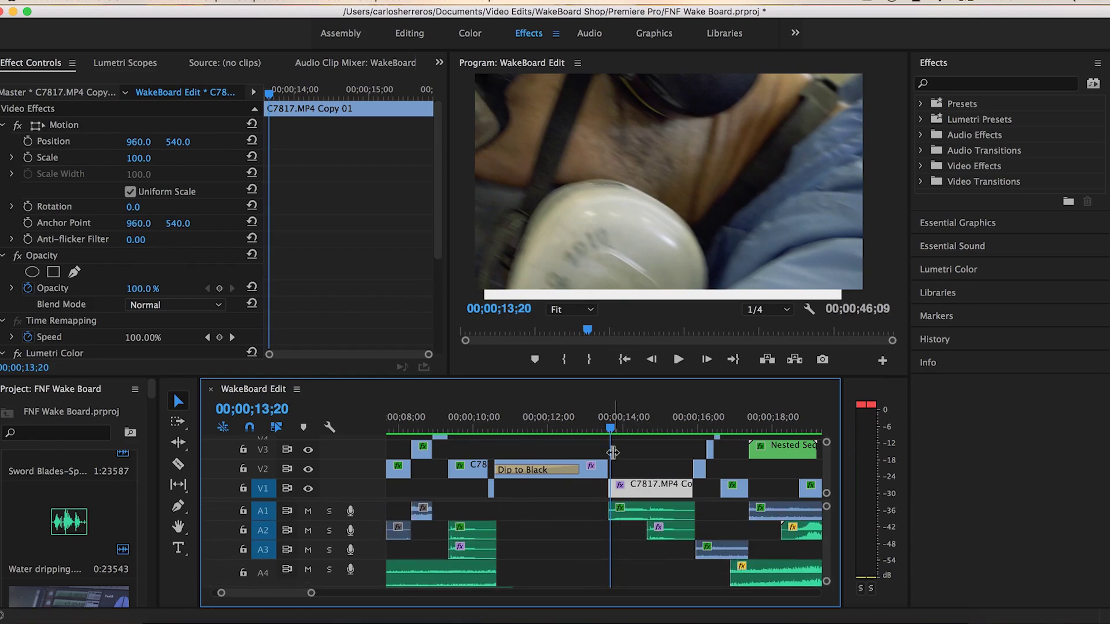
{"action": "key", "text": "space"}
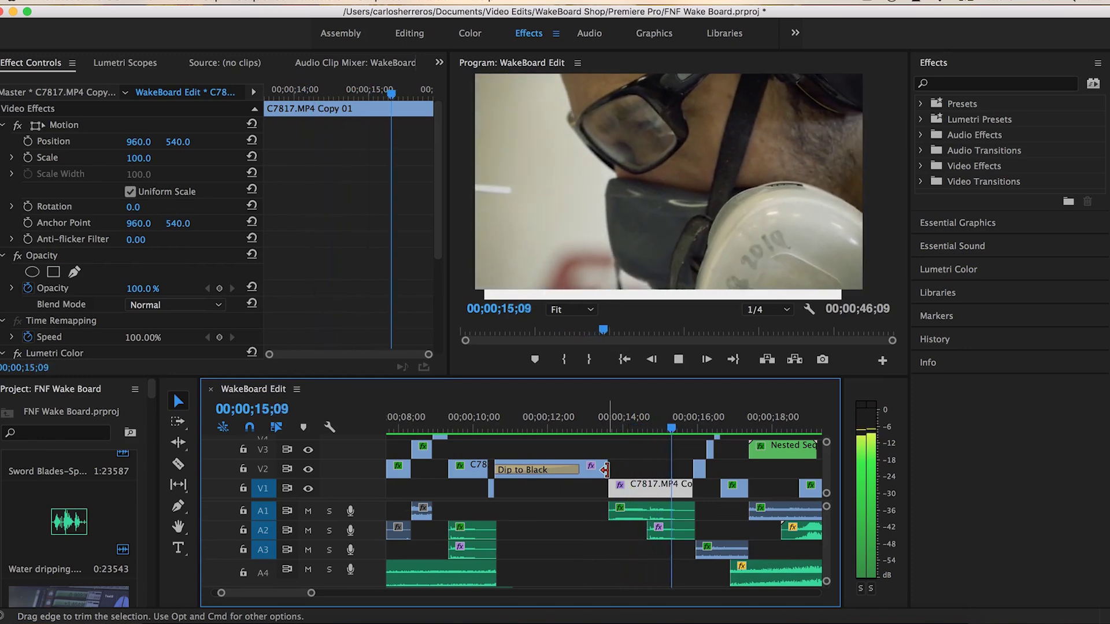
{"action": "key", "text": "space"}
- Scrub the nested clip on V3 near 00;00;18;09 and open Nested Sequence 01 in the timeline
{"action": "scroll", "coordinate": [294, 599], "scroll_direction": "right", "scroll_amount": 10}
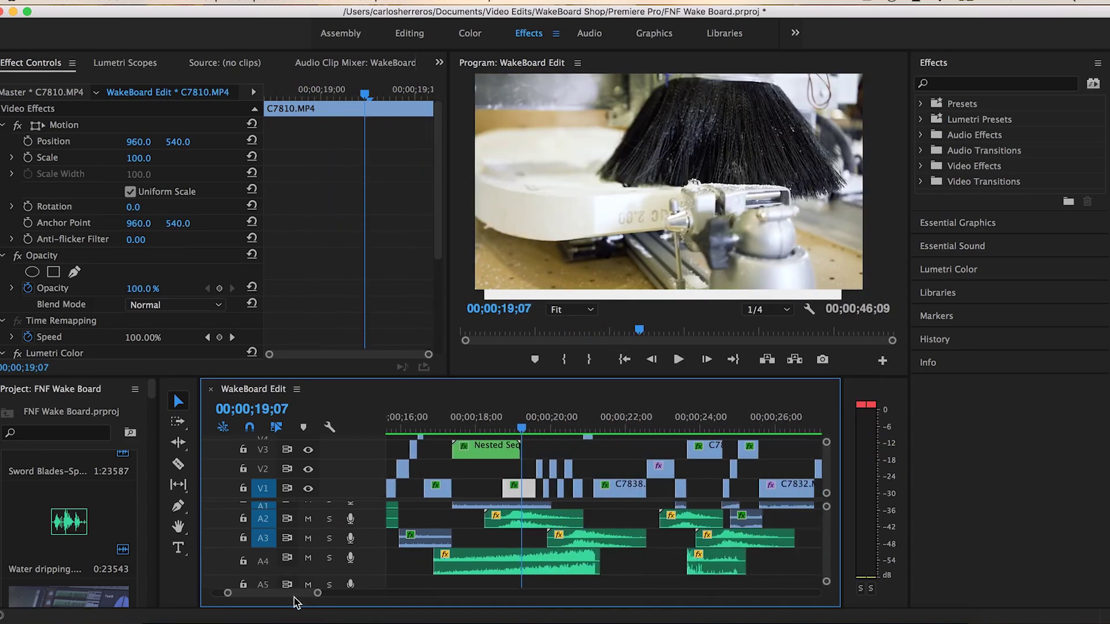
{"action": "scroll", "coordinate": [307, 599], "scroll_direction": "left", "scroll_amount": 3}
{"action": "scroll", "coordinate": [492, 550], "scroll_direction": "up", "scroll_amount": 1}
{"action": "left_click", "coordinate": [522, 513]}
{"action": "mouse_move", "coordinate": [531, 431]}
{"action": "left_mouse_down"}
{"action": "mouse_move", "coordinate": [522, 431]}
{"action": "mouse_move", "coordinate": [584, 430]}
{"action": "mouse_move", "coordinate": [550, 429]}
{"action": "left_mouse_up"}
{"action": "left_click", "coordinate": [542, 453]}
{"action": "double_click", "coordinate": [541, 452]}
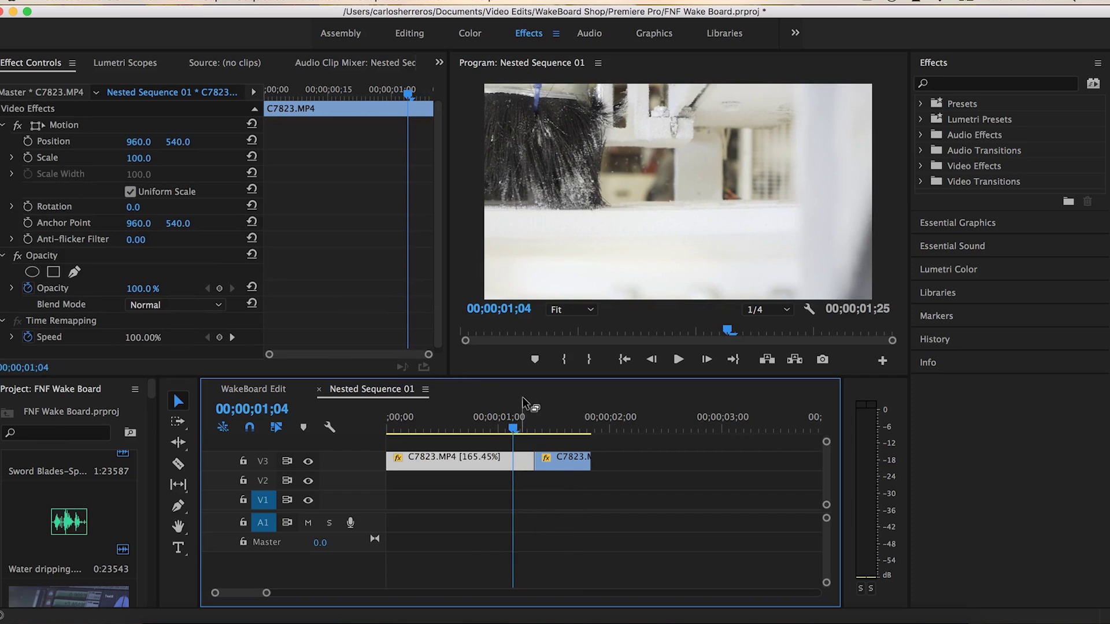
- Show the opacity mask path of the second C7823.MP4 clip at 25% monitor zoom and scrub through the masked transition
{"action": "left_click_drag", "start_coordinate": [517, 431], "coordinate": [543, 431]}
{"action": "left_click", "coordinate": [80, 309]}
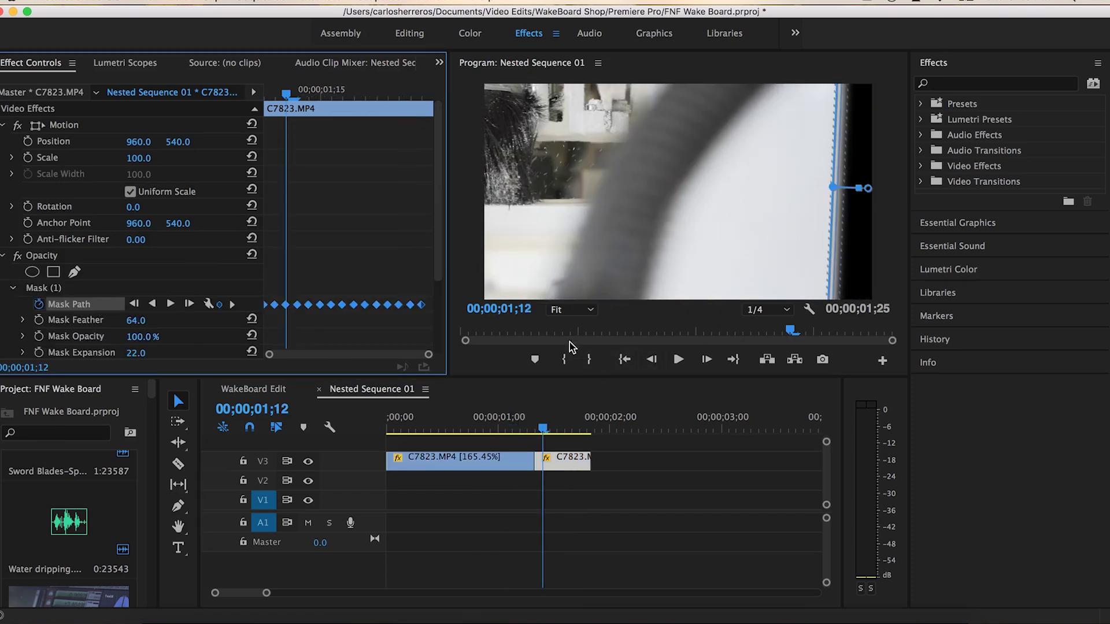
{"action": "left_click", "coordinate": [573, 311]}
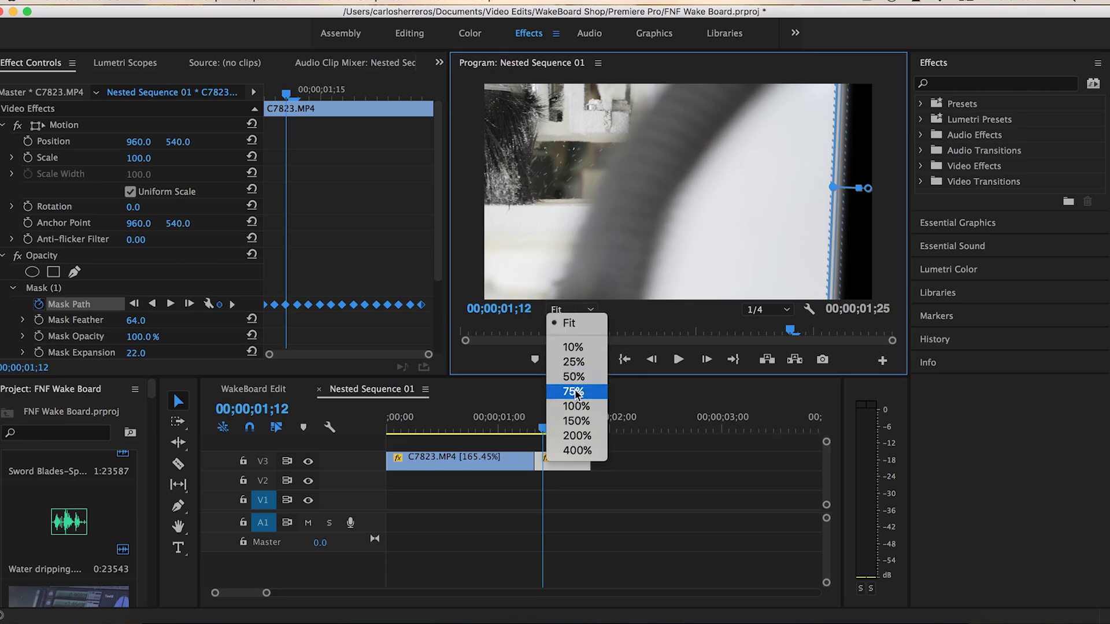
{"action": "left_click", "coordinate": [576, 378]}
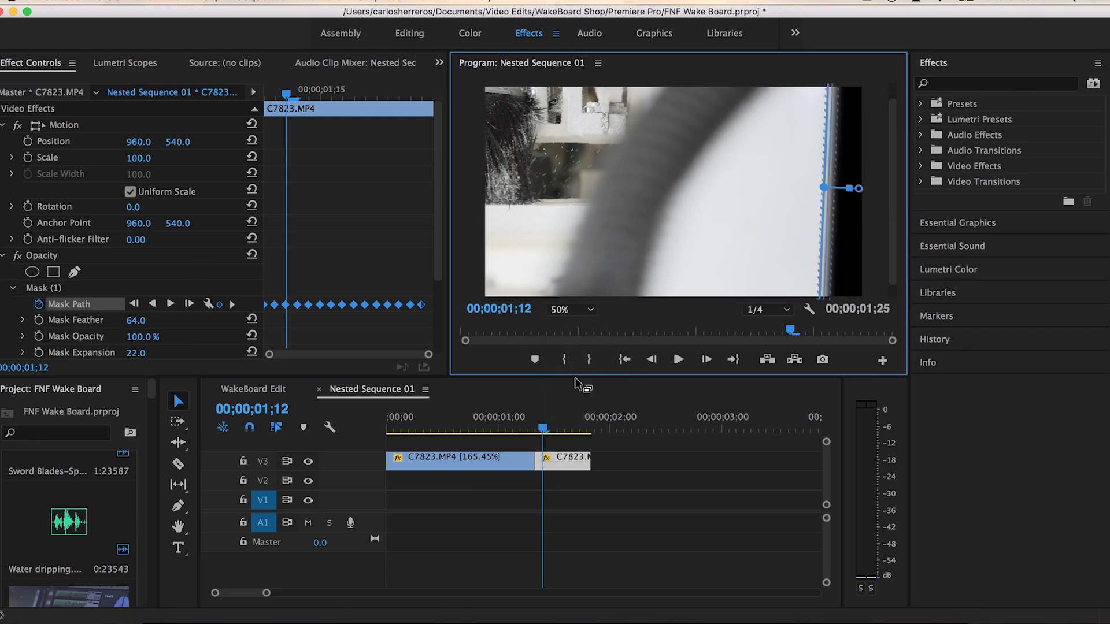
{"action": "left_click", "coordinate": [565, 322]}
{"action": "left_click", "coordinate": [566, 367]}
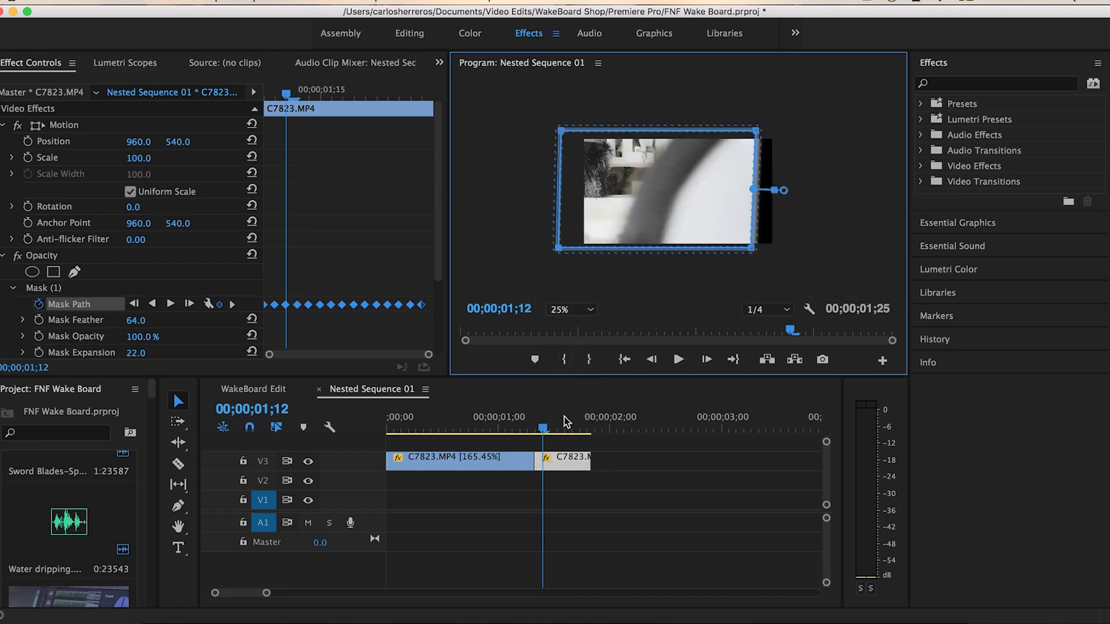
{"action": "left_click_drag", "start_coordinate": [544, 434], "coordinate": [504, 417]}
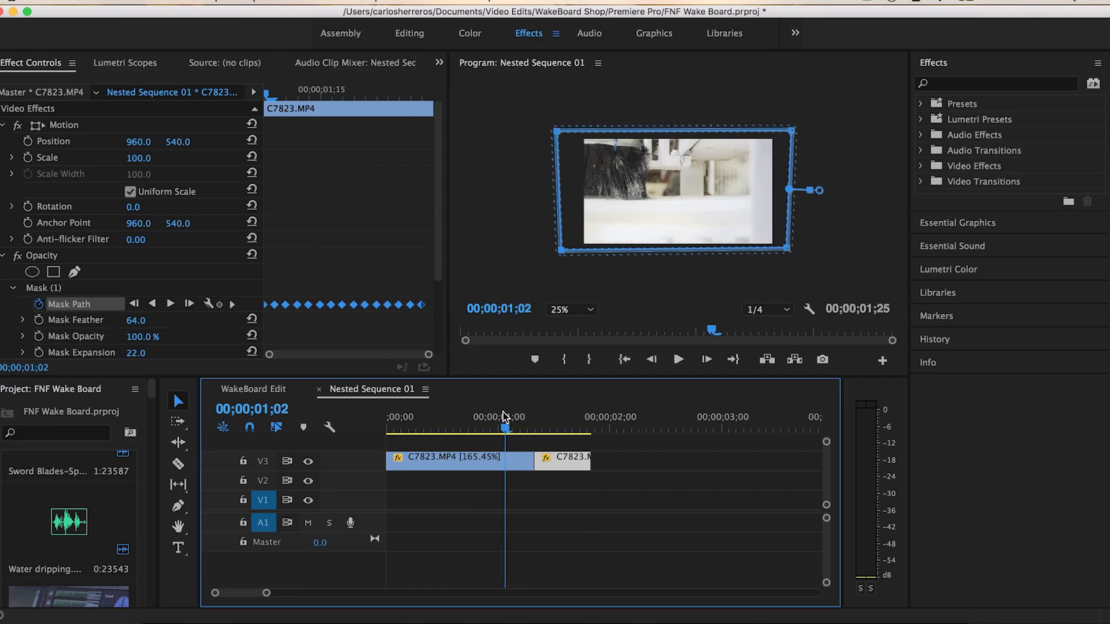
{"action": "left_click_drag", "start_coordinate": [504, 417], "coordinate": [428, 440]}
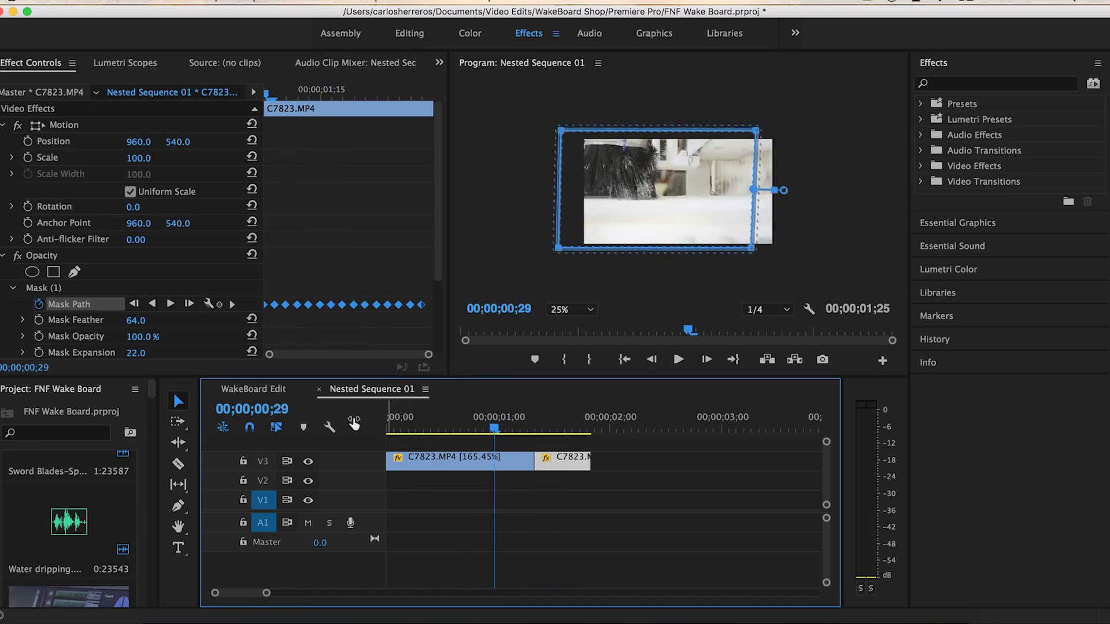
- Return to the WakeBoard Edit sequence and scrub the nested clip's masked transition to 00;00;19;00
{"action": "left_click", "coordinate": [272, 392]}
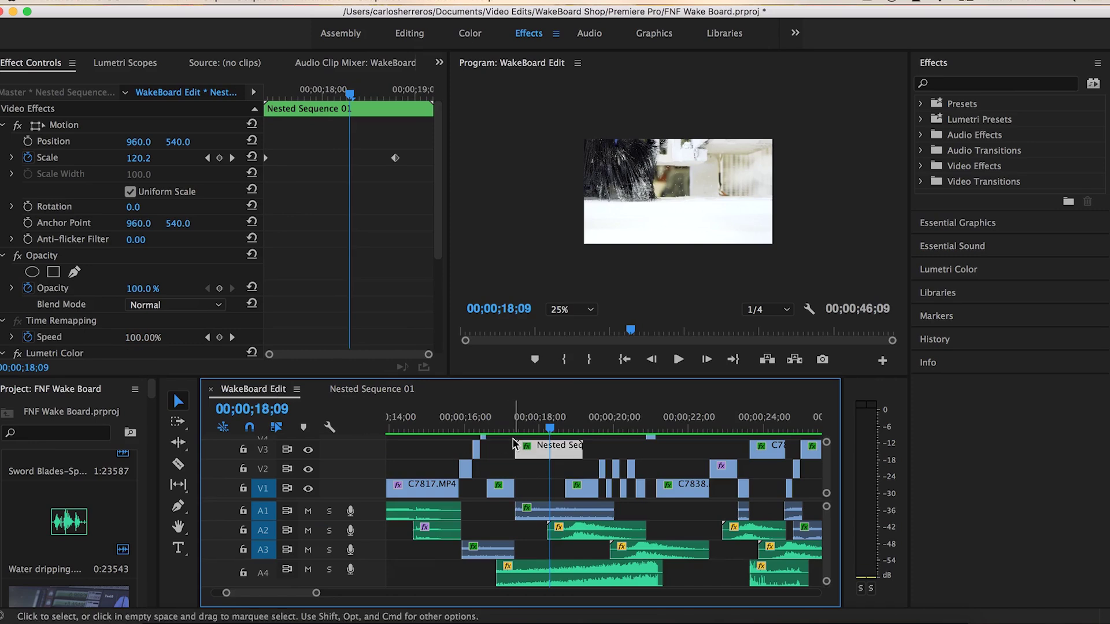
{"action": "left_click_drag", "start_coordinate": [552, 431], "coordinate": [576, 431]}
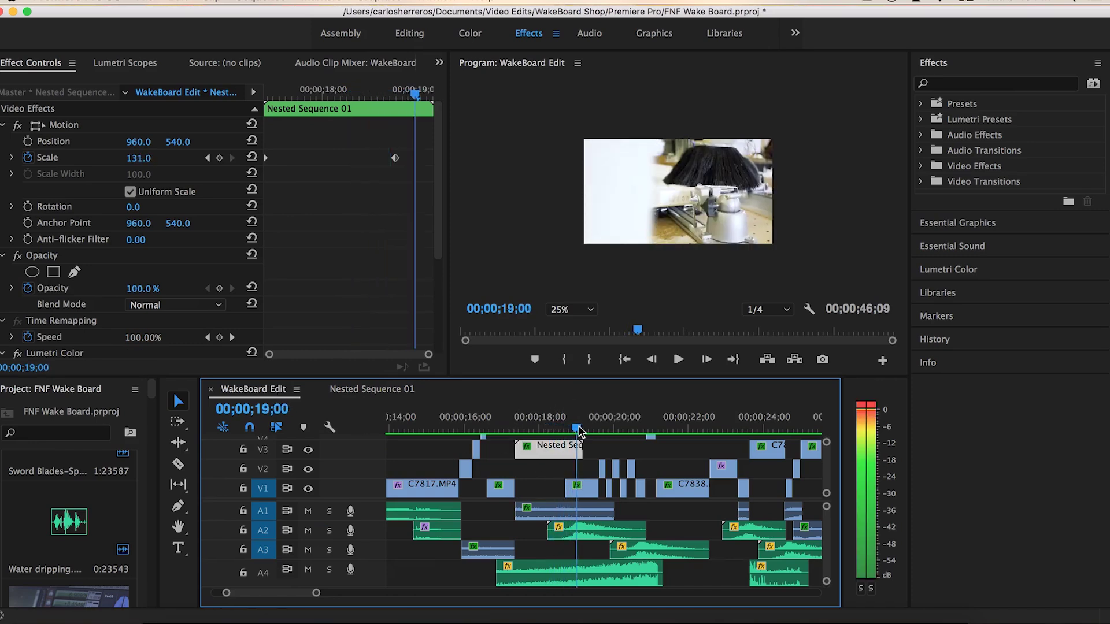
{"action": "left_click", "coordinate": [588, 492]}
- Review the Lowpass cutoff keyframes on the C7813.MP4 audio clip, set the monitor zoom to Fit and play the transition
{"action": "left_click", "coordinate": [554, 511]}
{"action": "left_click", "coordinate": [572, 309]}
{"action": "left_click", "coordinate": [564, 322]}
{"action": "left_click_drag", "start_coordinate": [554, 430], "coordinate": [580, 431]}
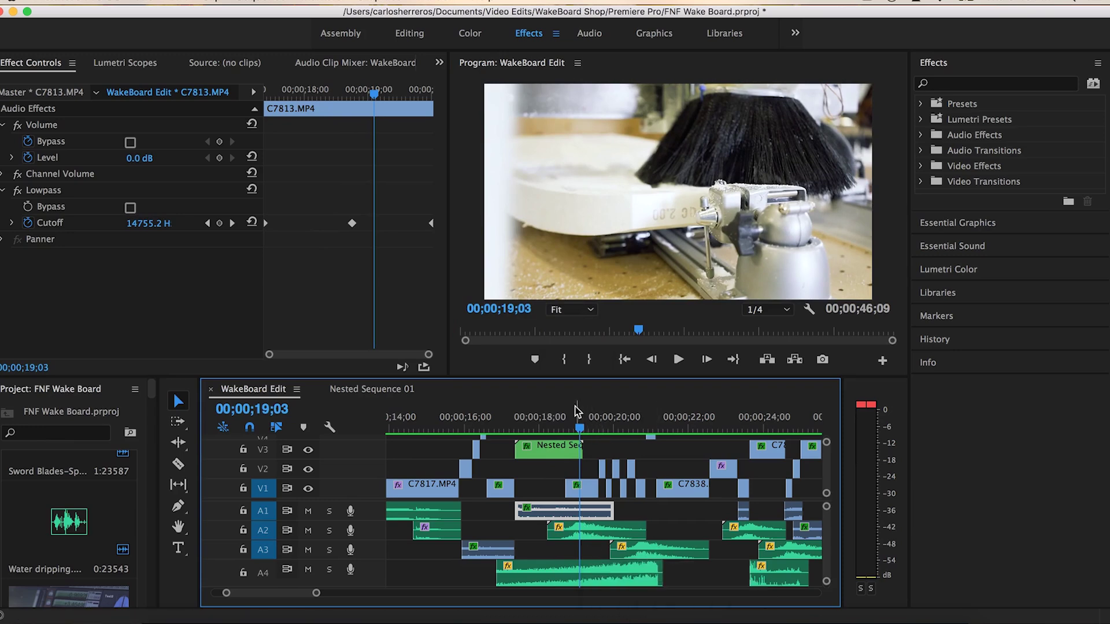
{"action": "left_click", "coordinate": [549, 417]}
{"action": "key", "text": "space"}
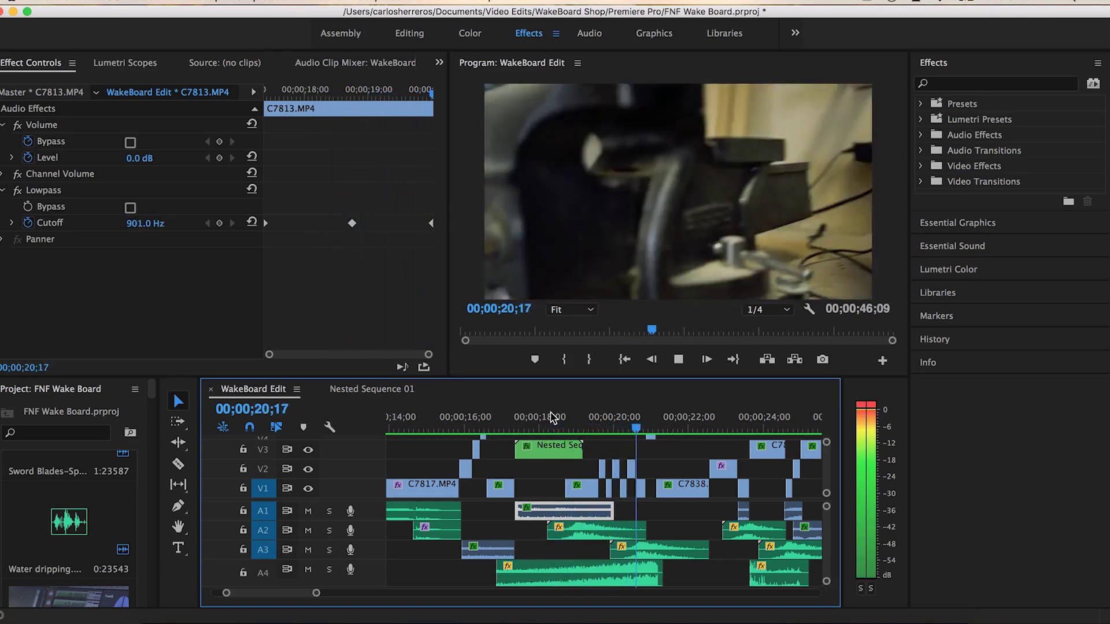
- Play the marked range of the source clip C7845.MP4 and scrub through its camera move to 19;47;07;00
{"action": "key", "text": "space"}
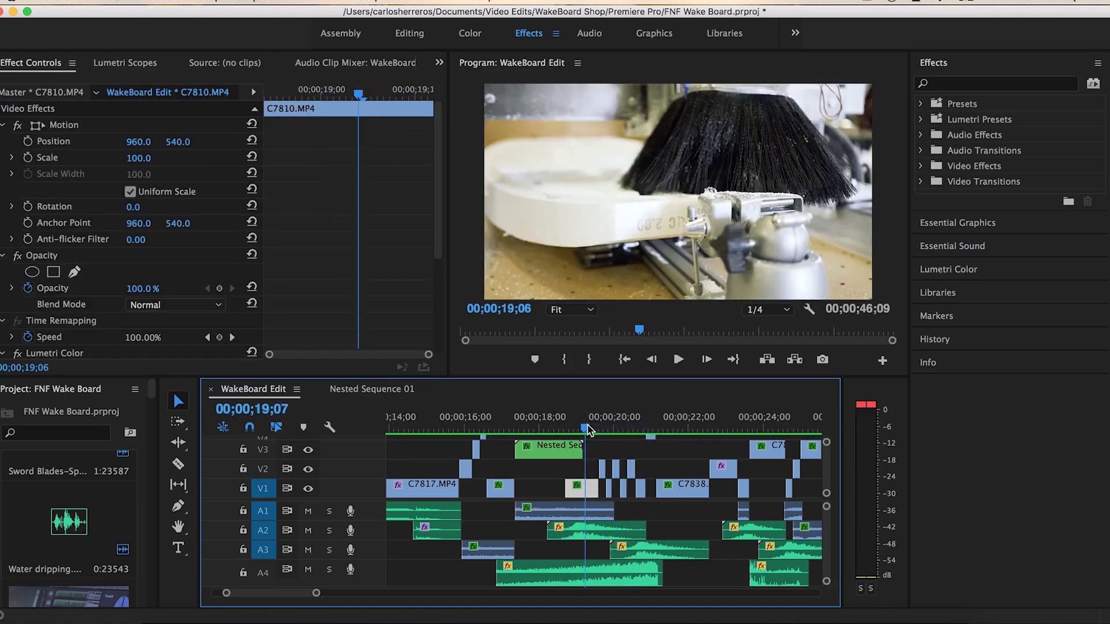
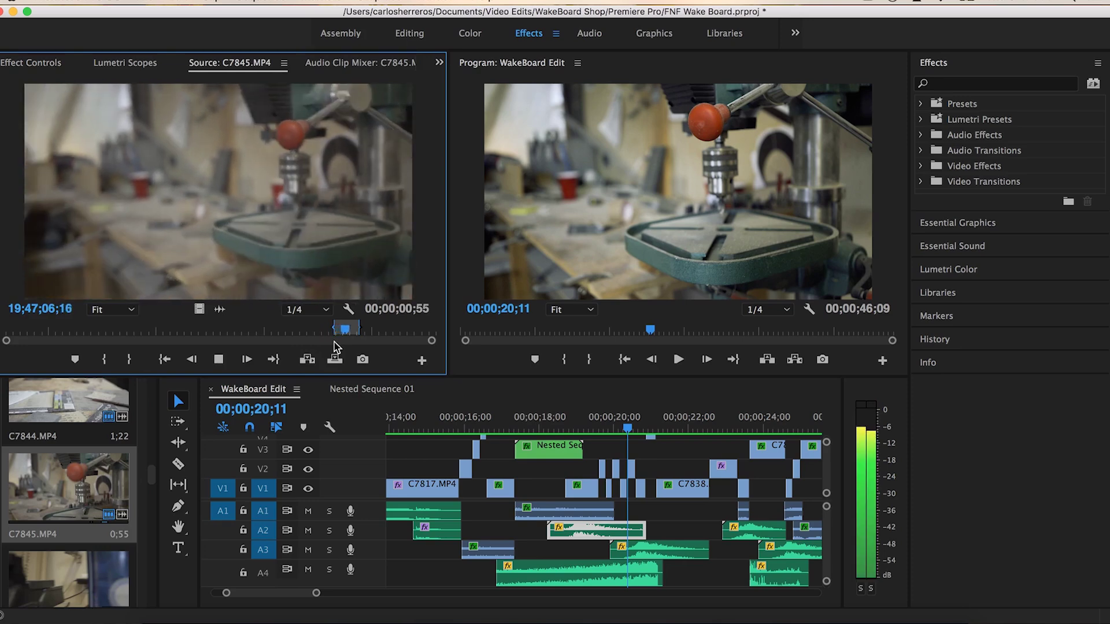
{"action": "key", "text": "space"}
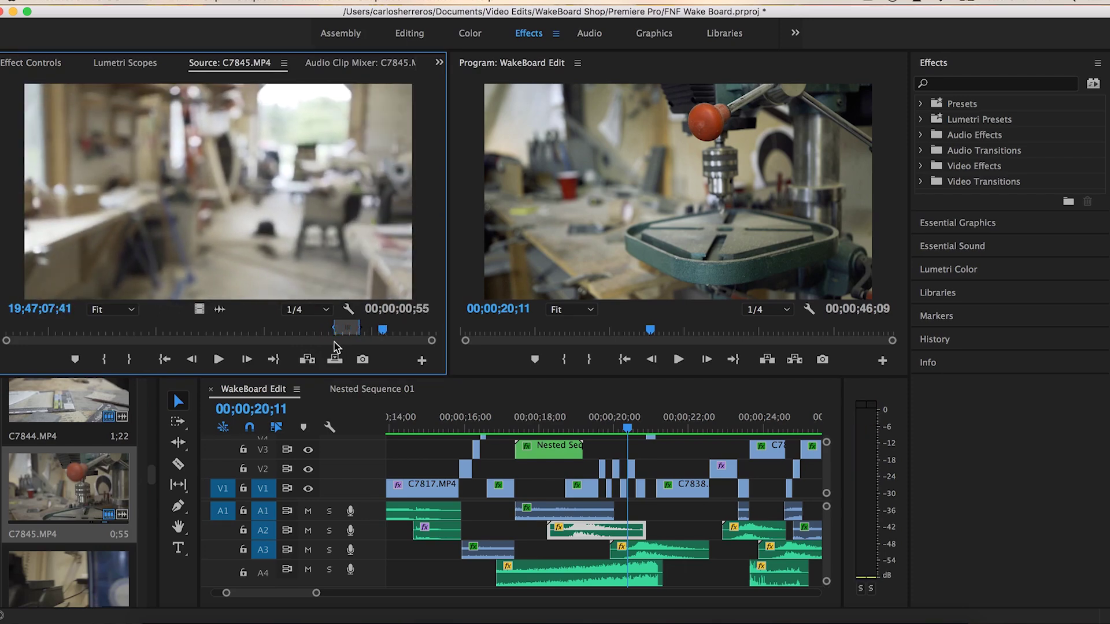
{"action": "left_click", "coordinate": [332, 333]}
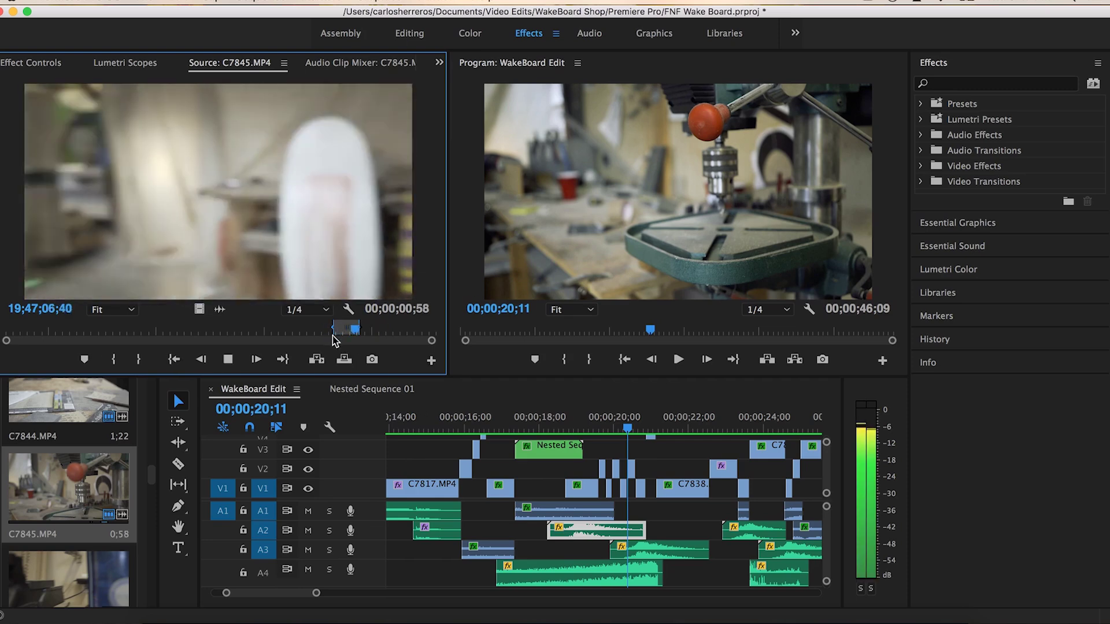
{"action": "key", "text": "space"}
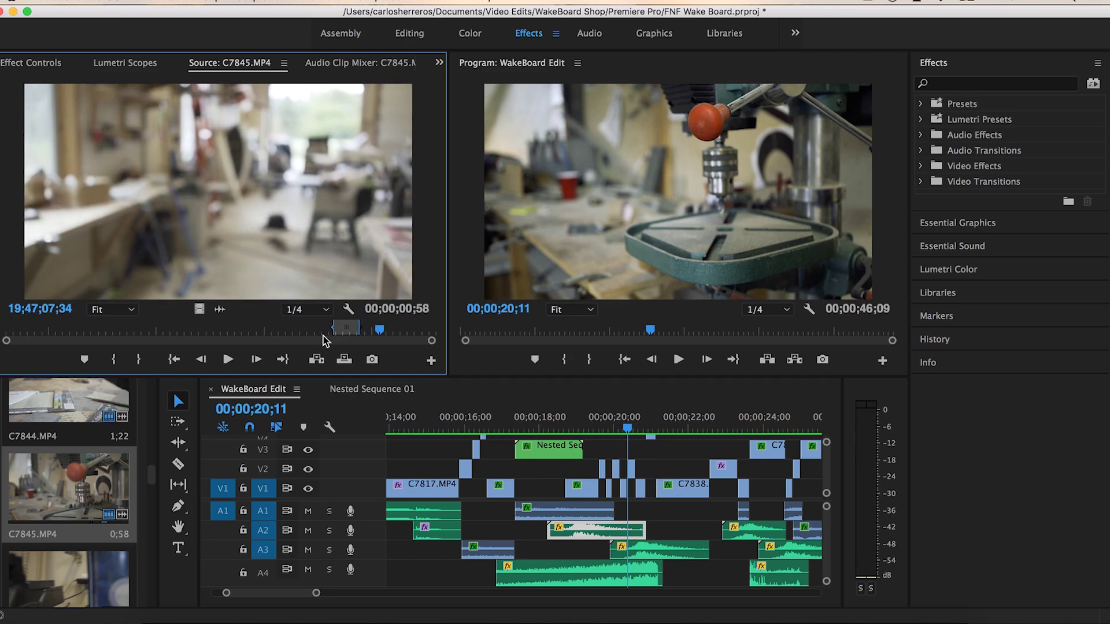
{"action": "left_click_drag", "start_coordinate": [333, 333], "coordinate": [366, 340]}
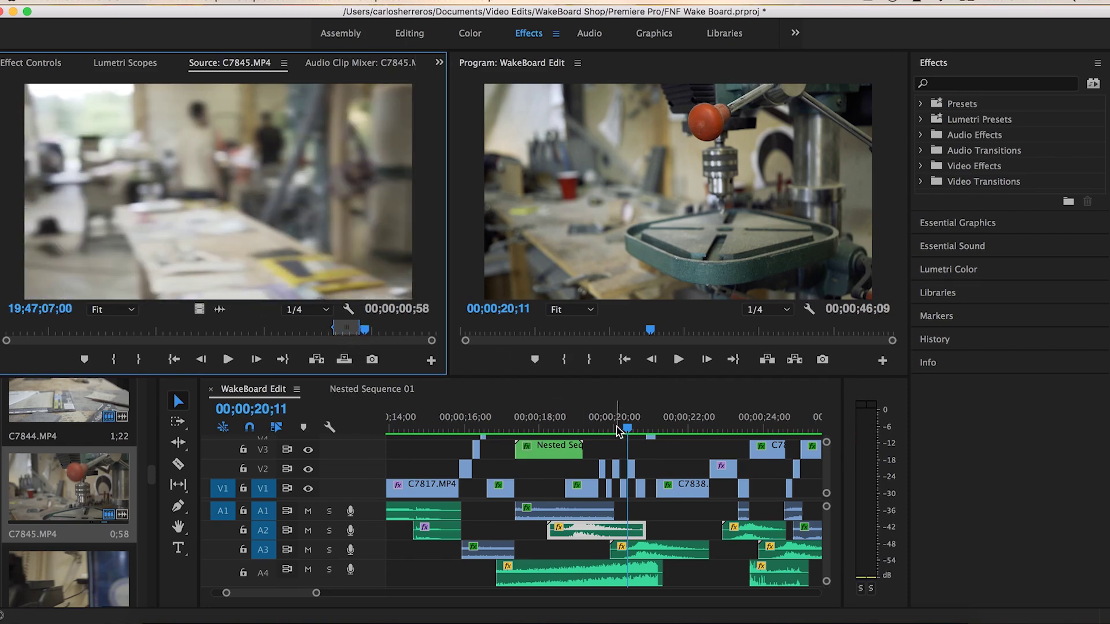
- Scrub the sequence to the C7846.MP4 clip at 00;00;20;20, then open its source footage and play the marked range
{"action": "mouse_move", "coordinate": [631, 432]}
{"action": "left_mouse_down"}
{"action": "mouse_move", "coordinate": [653, 440]}
{"action": "mouse_move", "coordinate": [638, 432]}
{"action": "left_mouse_up"}
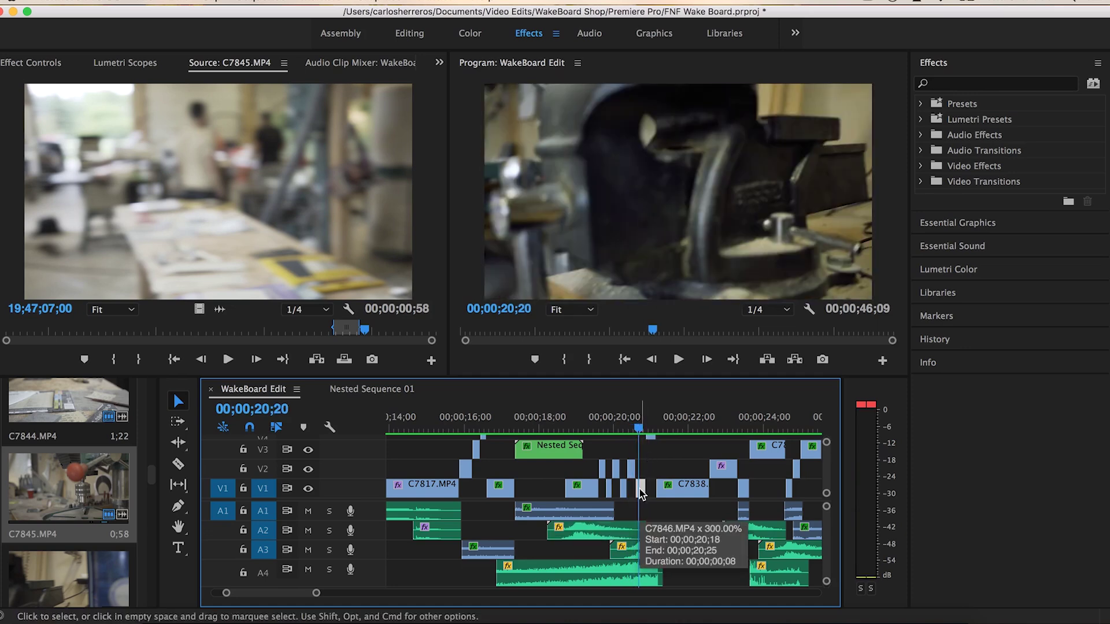
{"action": "scroll", "coordinate": [70, 534], "scroll_direction": "down", "scroll_amount": 2}
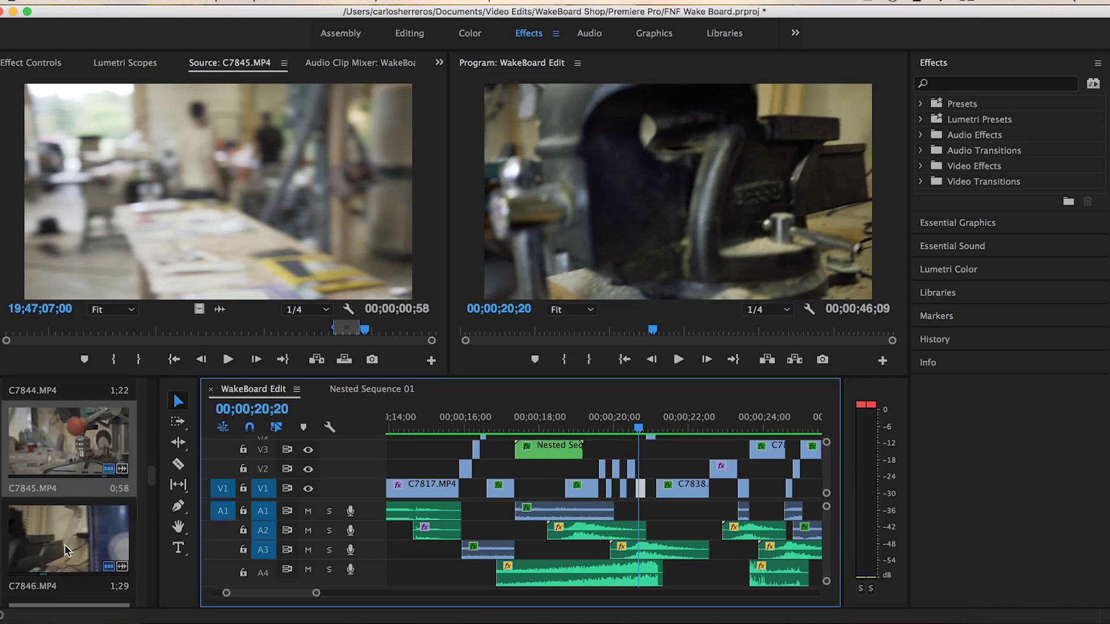
{"action": "double_click", "coordinate": [66, 547]}
{"action": "left_click_drag", "start_coordinate": [100, 331], "coordinate": [114, 337]}
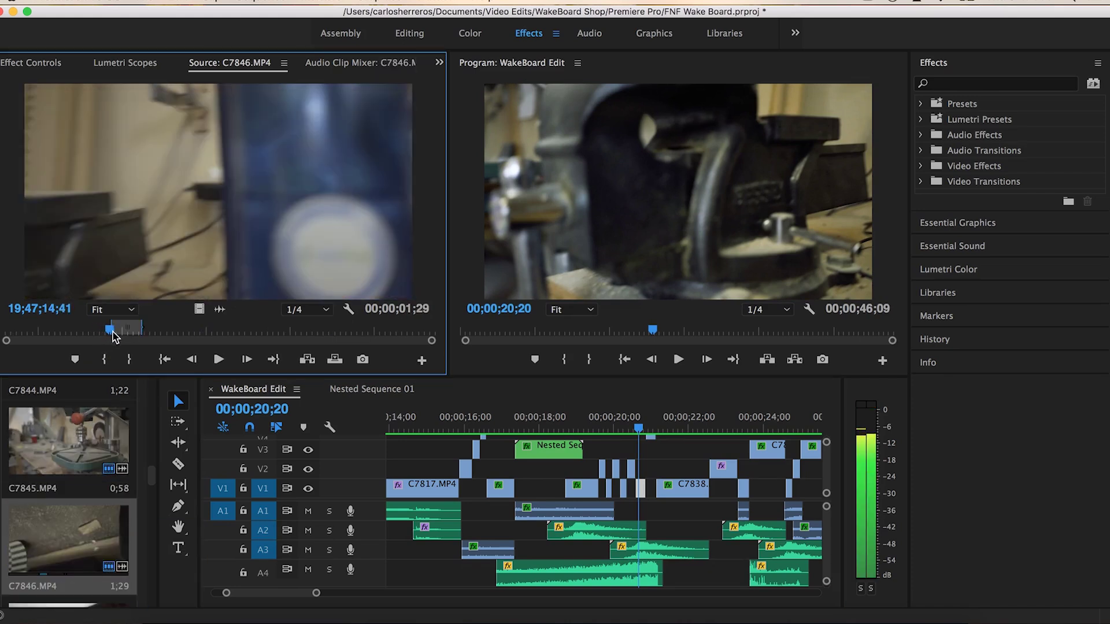
{"action": "key", "text": "space"}
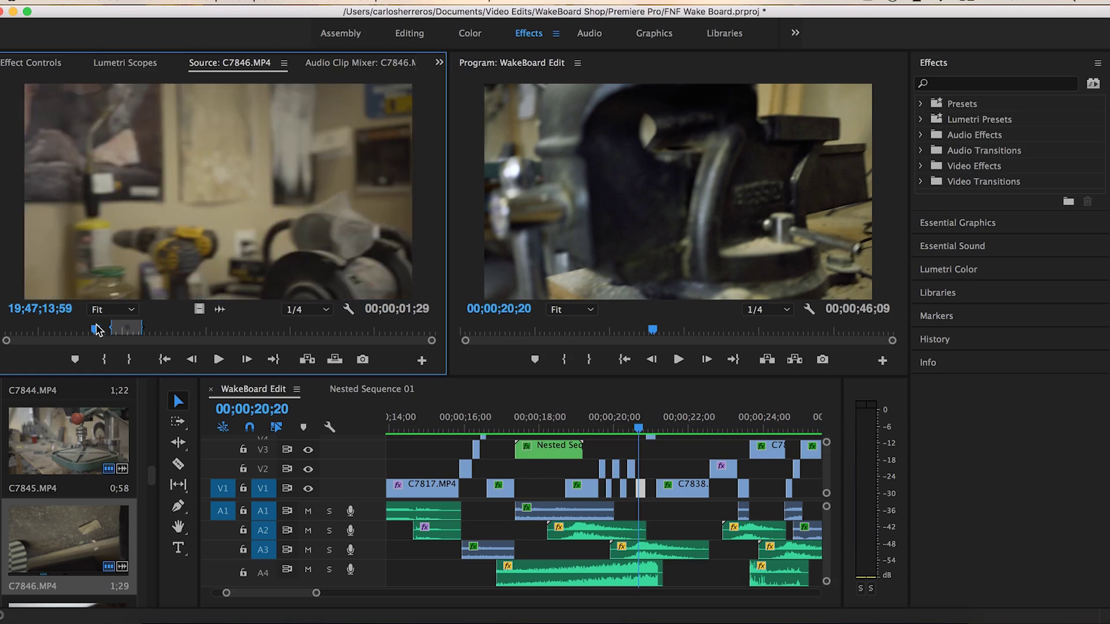
{"action": "key", "text": "space"}
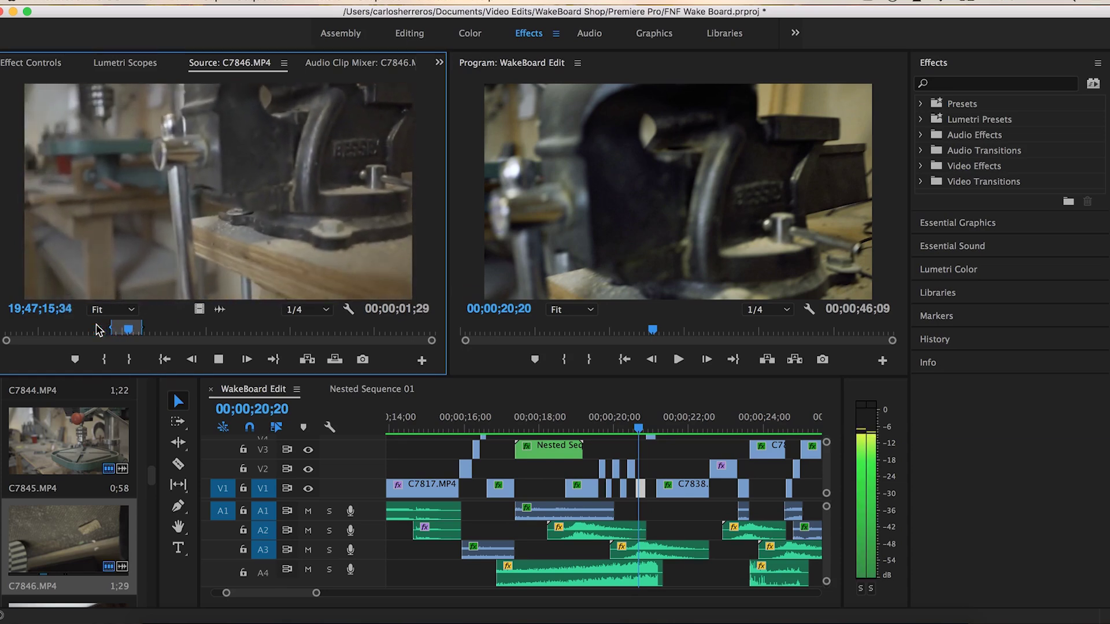
{"action": "key", "text": "space"}
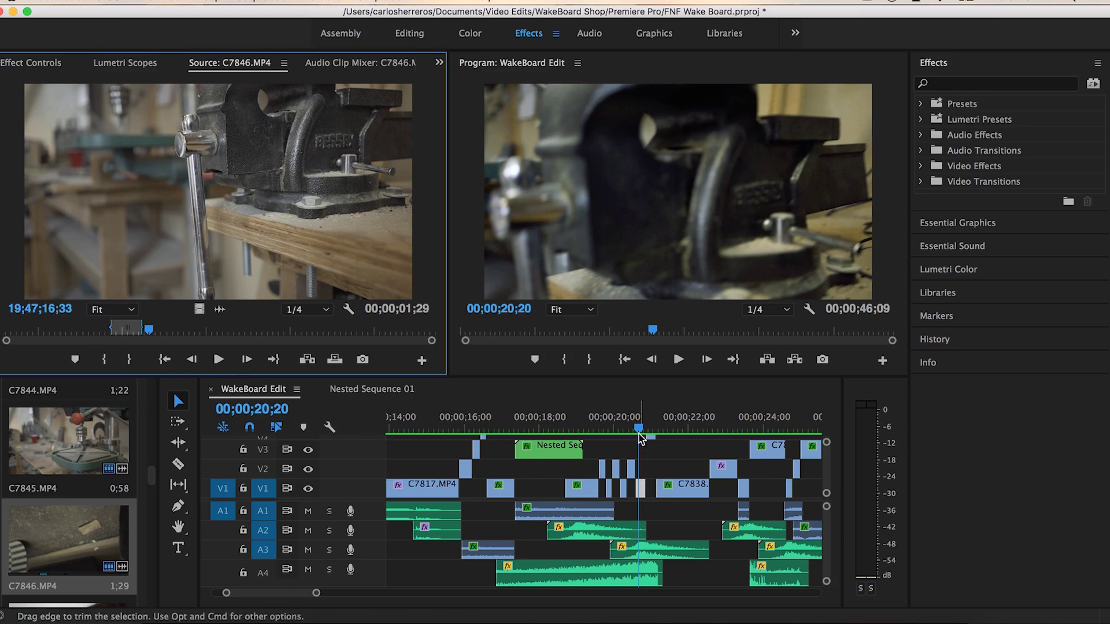
- Play the quick-cut transition into the C7838 clip on V1 and scrub back to 00;00;21;22
{"action": "left_click", "coordinate": [598, 421]}
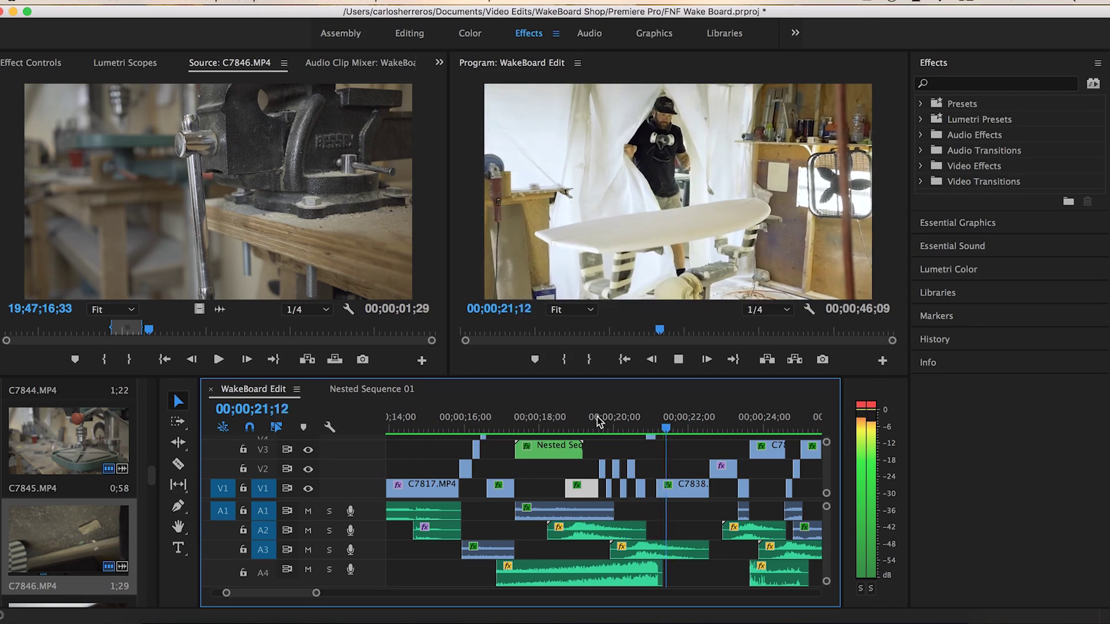
{"action": "key", "text": "space"}
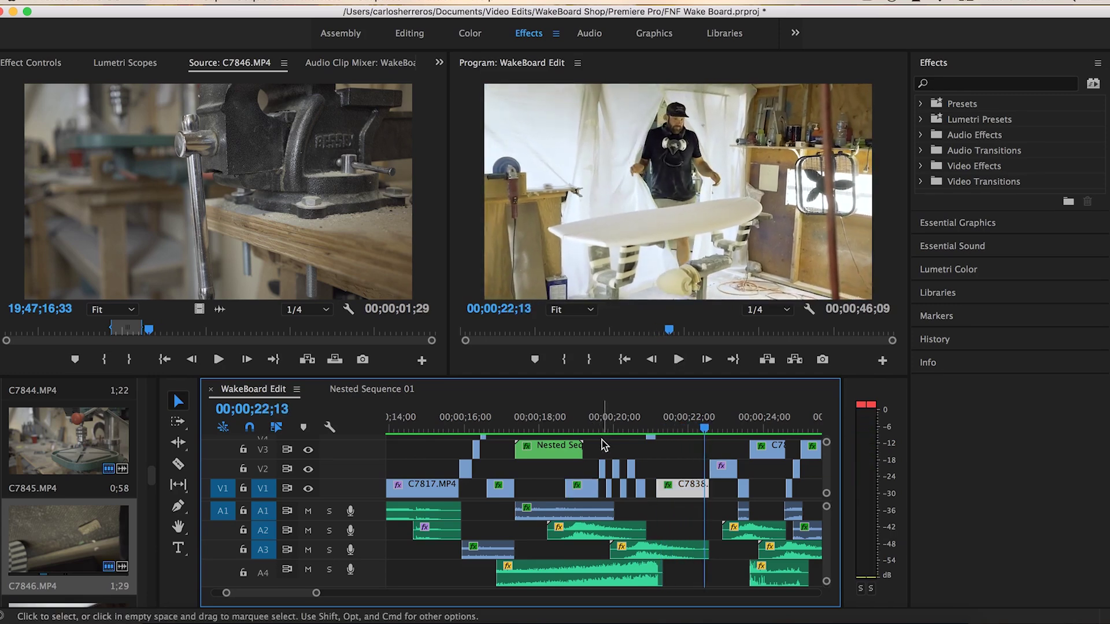
{"action": "left_click_drag", "start_coordinate": [615, 428], "coordinate": [679, 431]}
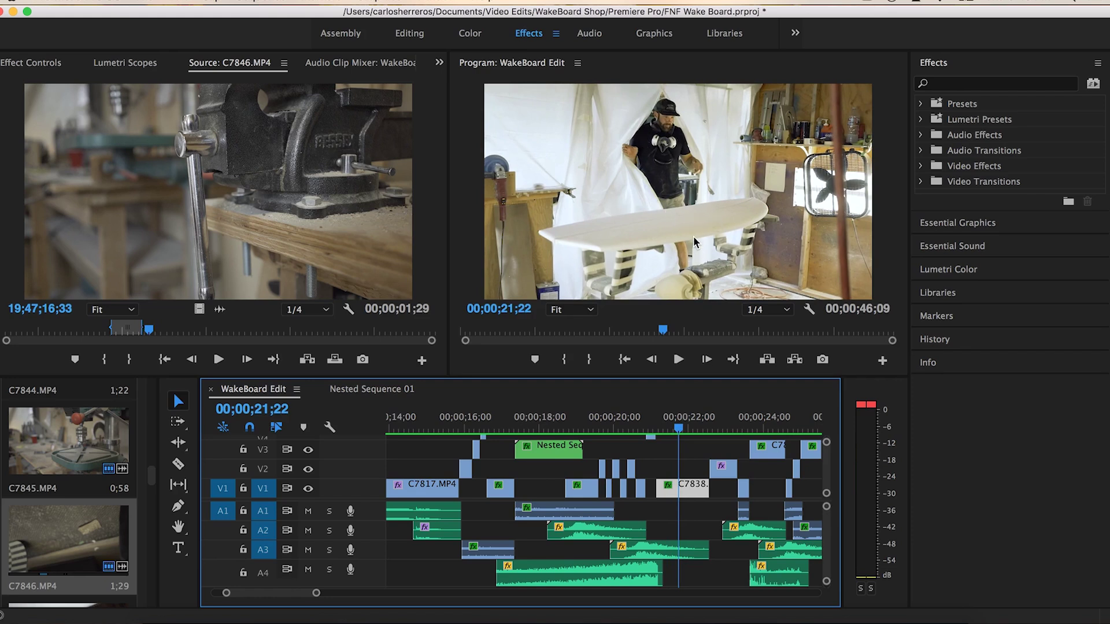
- Check the speed and duration settings of the V1 clip at 00;00;23;10 and the V3 clip at 00;00;23;23
{"action": "left_click", "coordinate": [696, 331]}
{"action": "scroll", "coordinate": [279, 595], "scroll_direction": "down", "scroll_amount": 5}
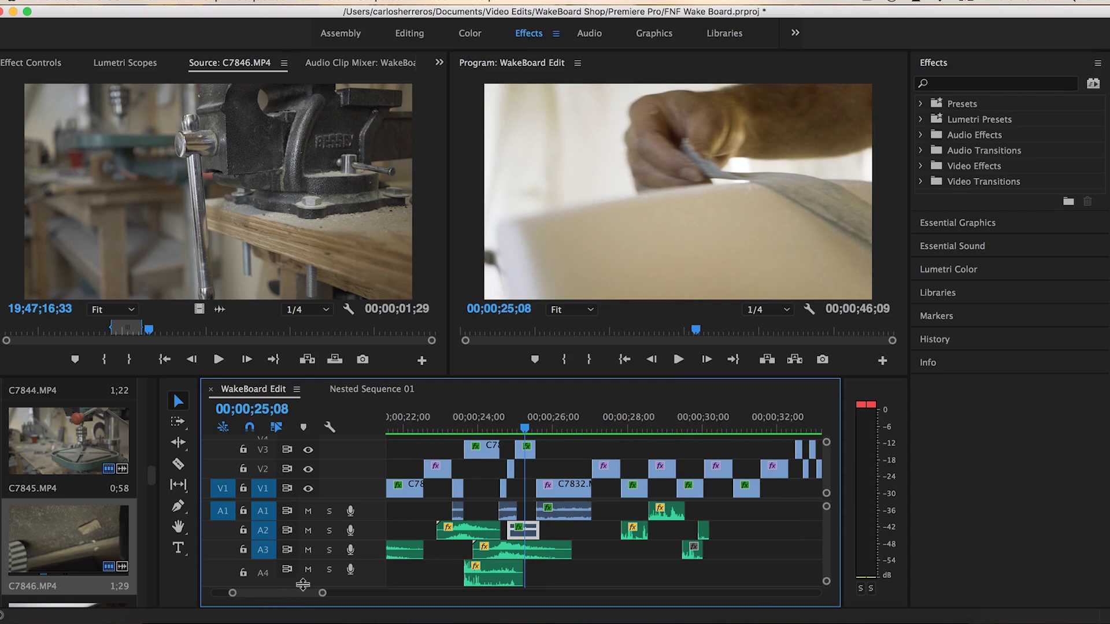
{"action": "left_click_drag", "start_coordinate": [426, 429], "coordinate": [453, 429]}
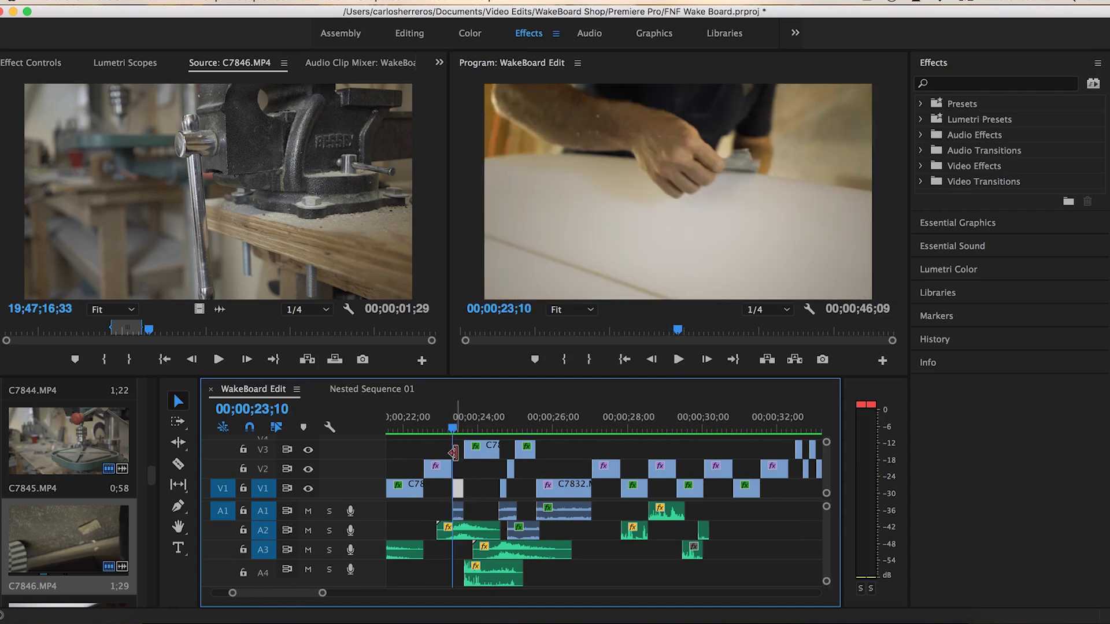
{"action": "key", "text": "super+r"}
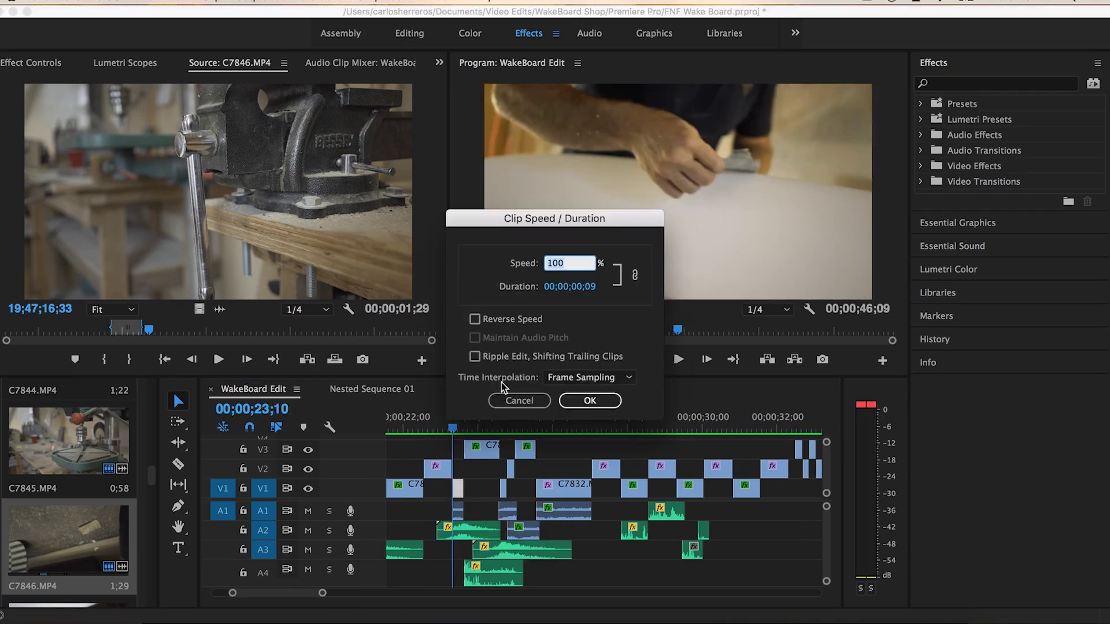
{"action": "left_click", "coordinate": [520, 401]}
{"action": "left_click_drag", "start_coordinate": [452, 427], "coordinate": [473, 466]}
{"action": "left_click", "coordinate": [485, 451]}
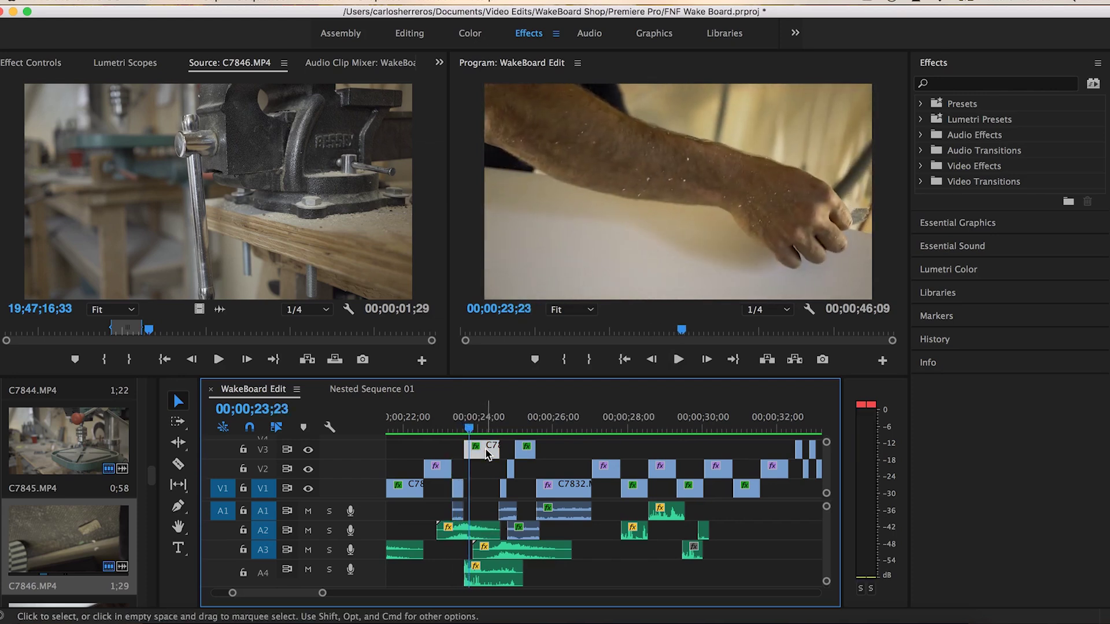
{"action": "key", "text": "super+r"}
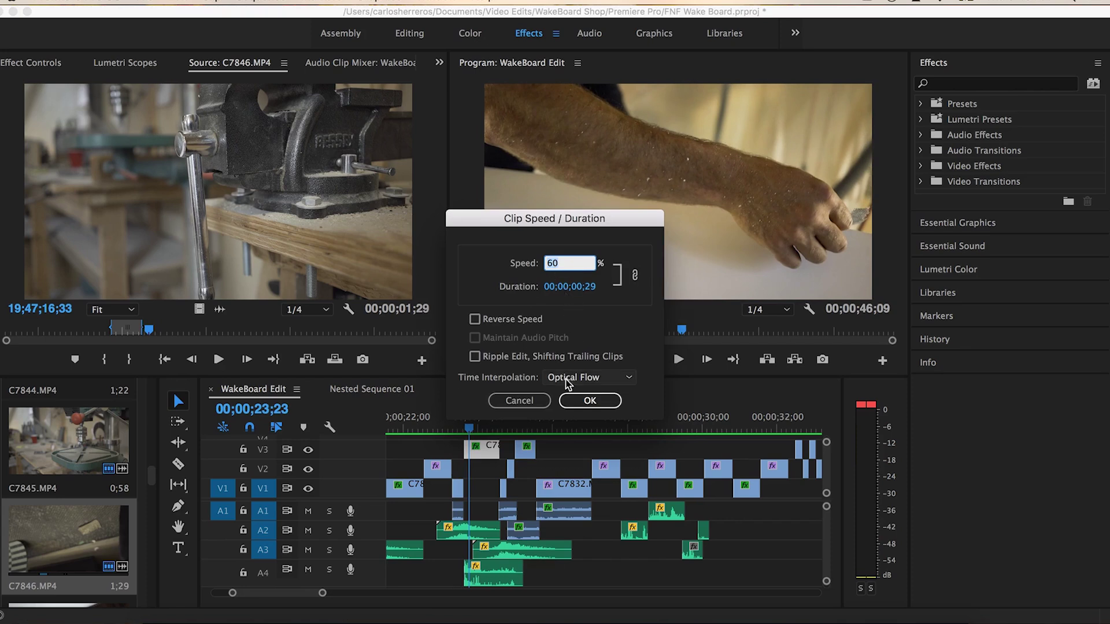
{"action": "left_click", "coordinate": [536, 401]}
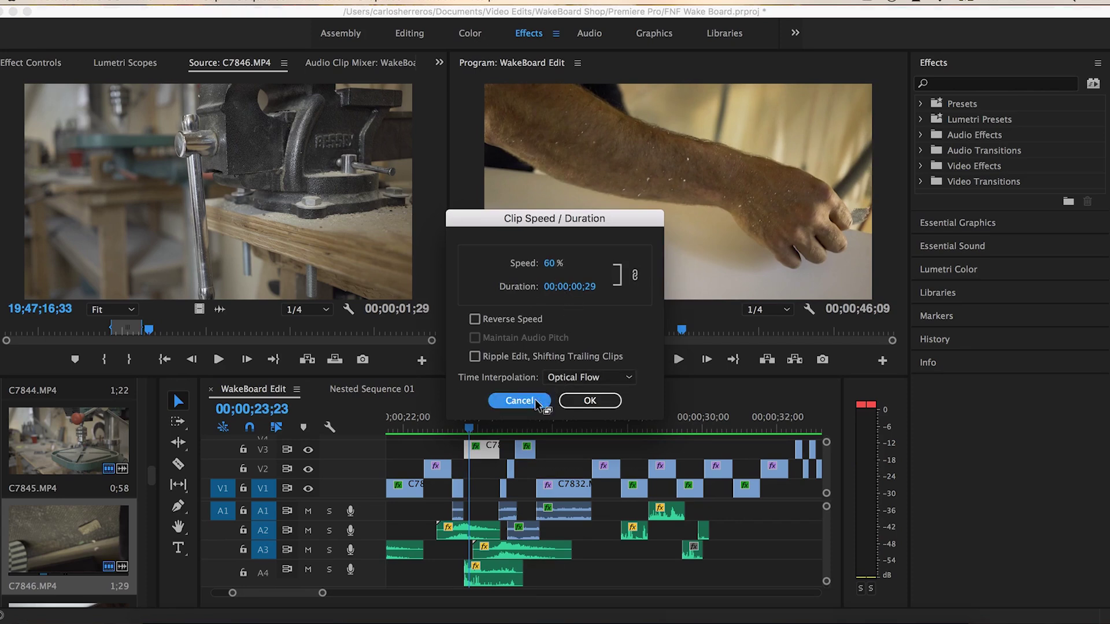
- Play the section from 00;00;23;23 and check the speed and duration settings of the V3 clip at 00;00;25;04
{"action": "key", "text": "space"}
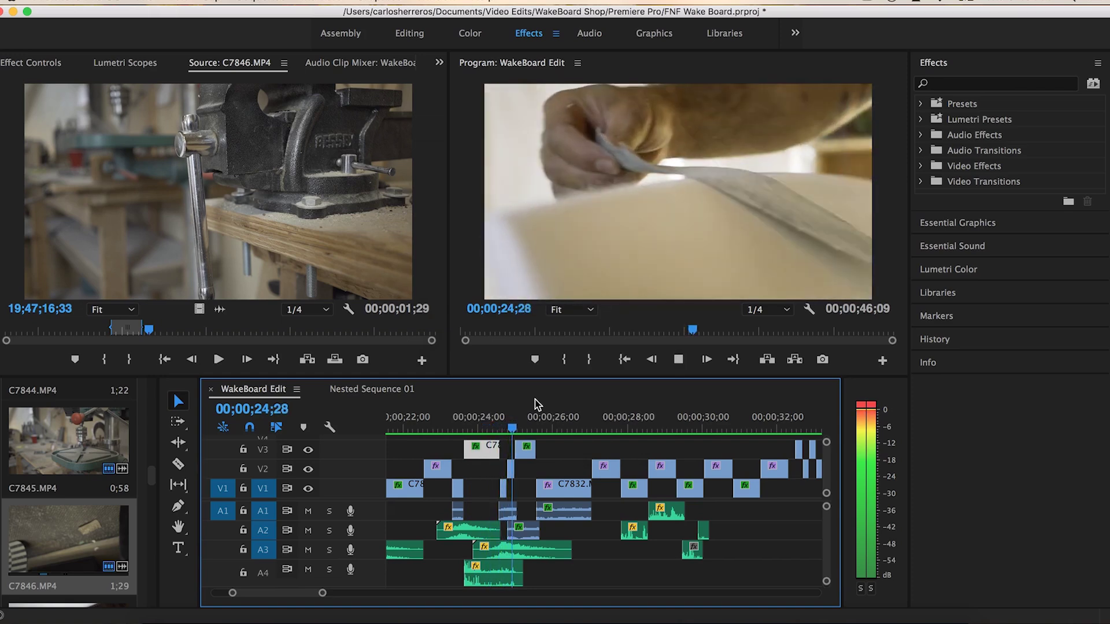
{"action": "key", "text": "space"}
{"action": "left_click_drag", "start_coordinate": [492, 418], "coordinate": [523, 446]}
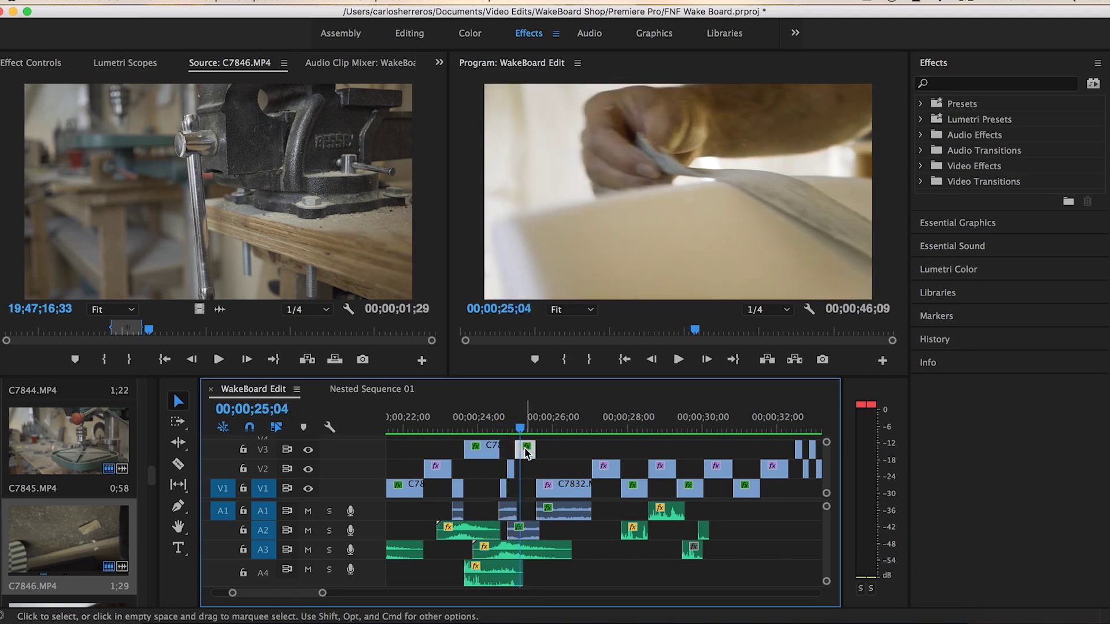
{"action": "key", "text": "super+r"}
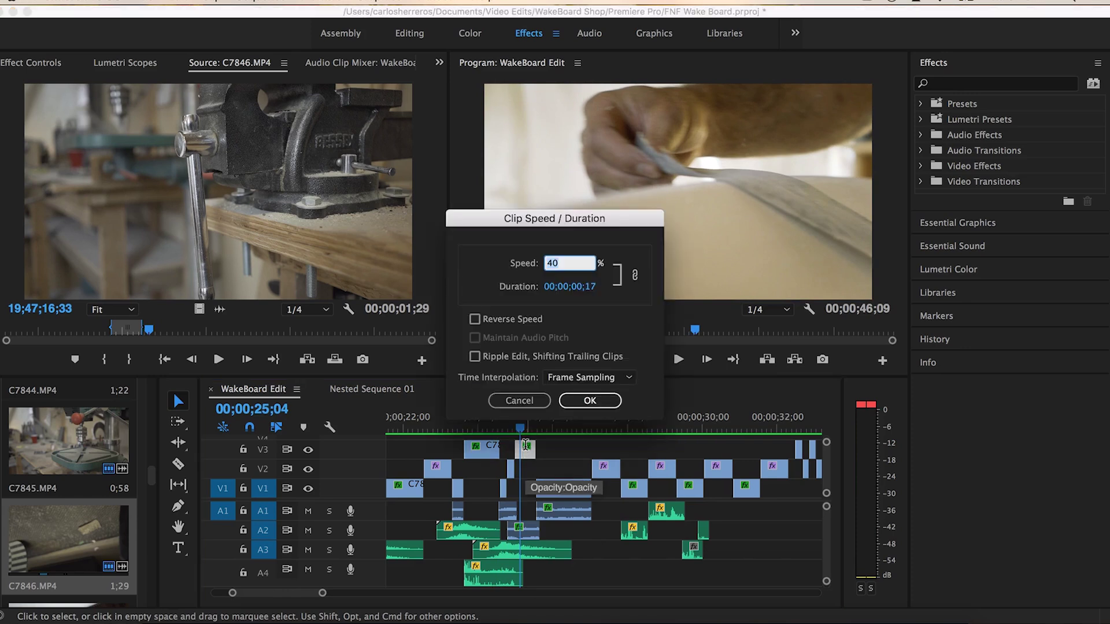
{"action": "left_click", "coordinate": [511, 401]}
- Play the slow-motion clips from 00;00;24;09 and return the playhead to 00;00;23;28
{"action": "left_click", "coordinate": [490, 428]}
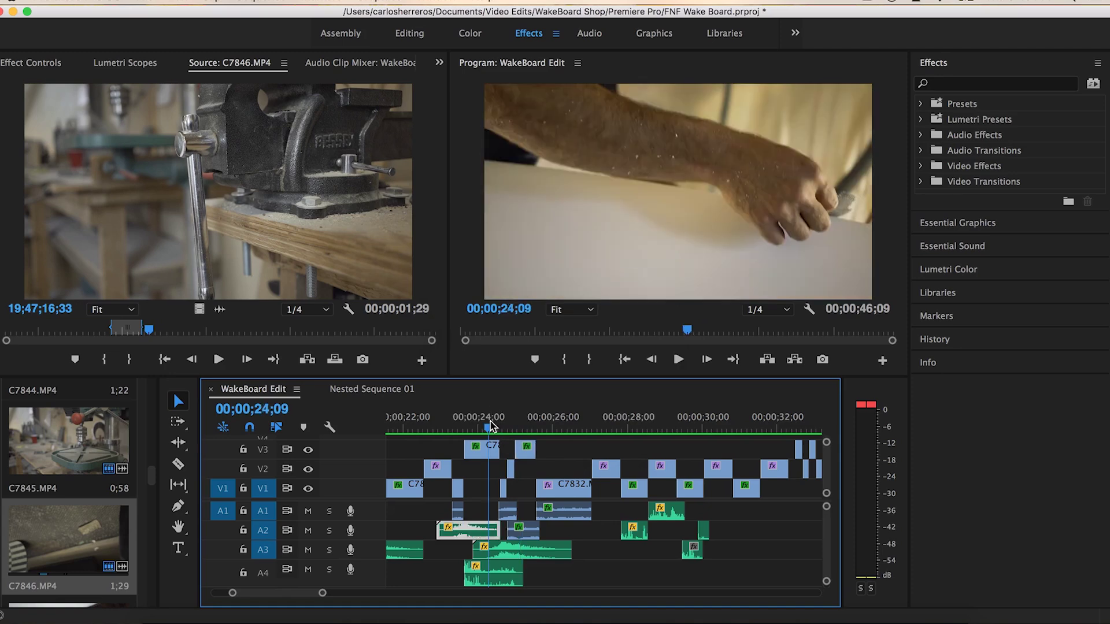
{"action": "key", "text": "space"}
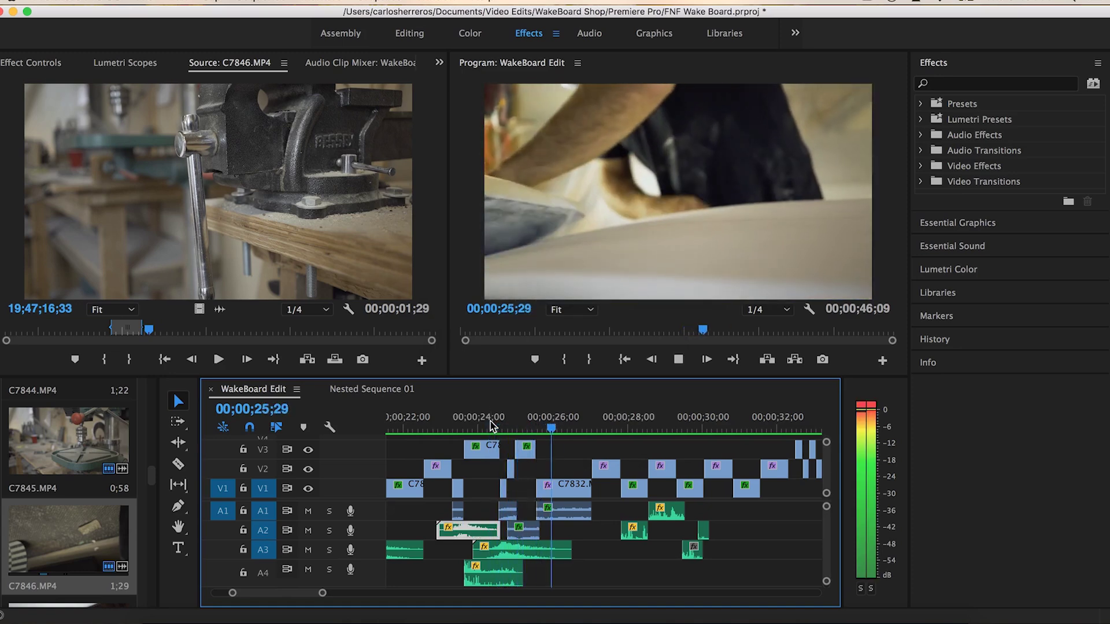
{"action": "key", "text": "space"}
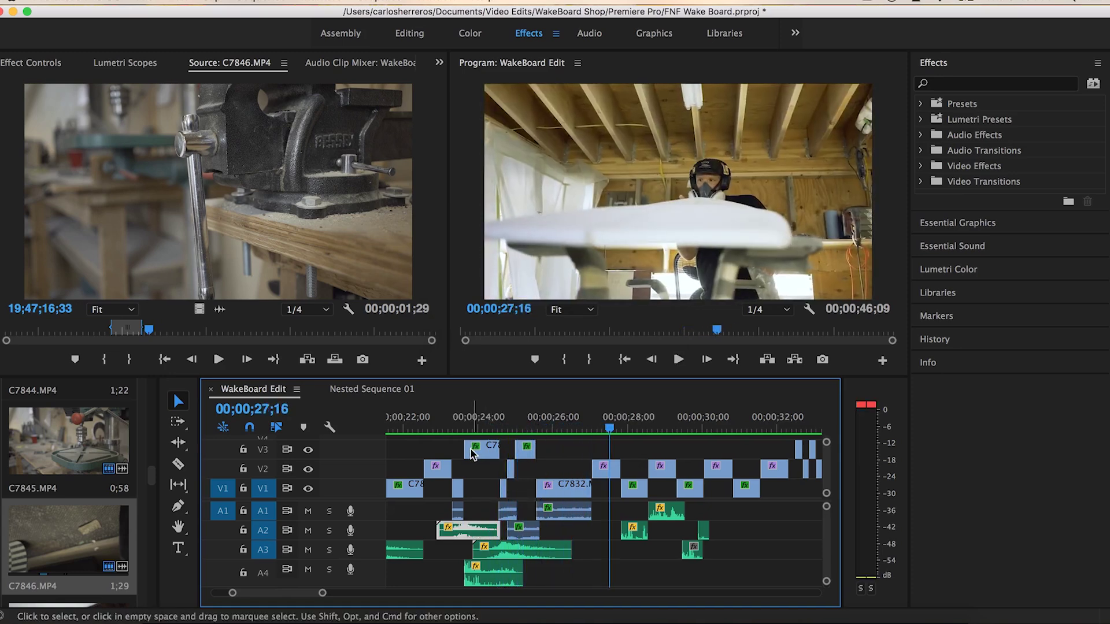
{"action": "left_click", "coordinate": [475, 427]}
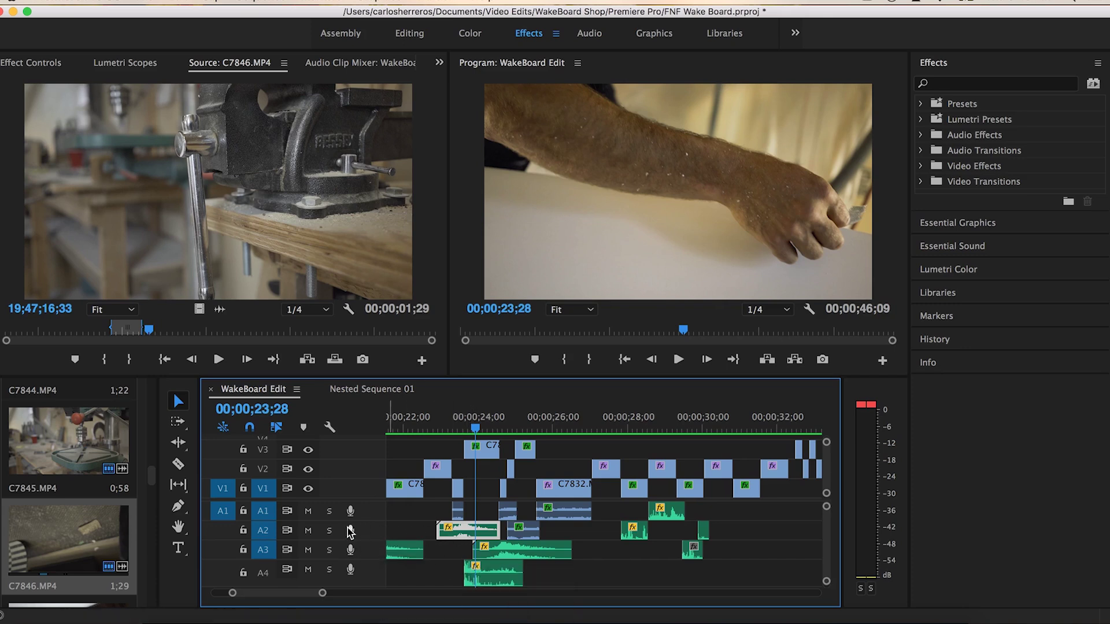
- Solo audio track A2 and play its sound effect beneath the V3 clip near 00;00;23;00
{"action": "left_click", "coordinate": [329, 531]}
{"action": "left_click", "coordinate": [444, 422]}
{"action": "key", "text": "space"}
{"action": "key", "text": "space"}
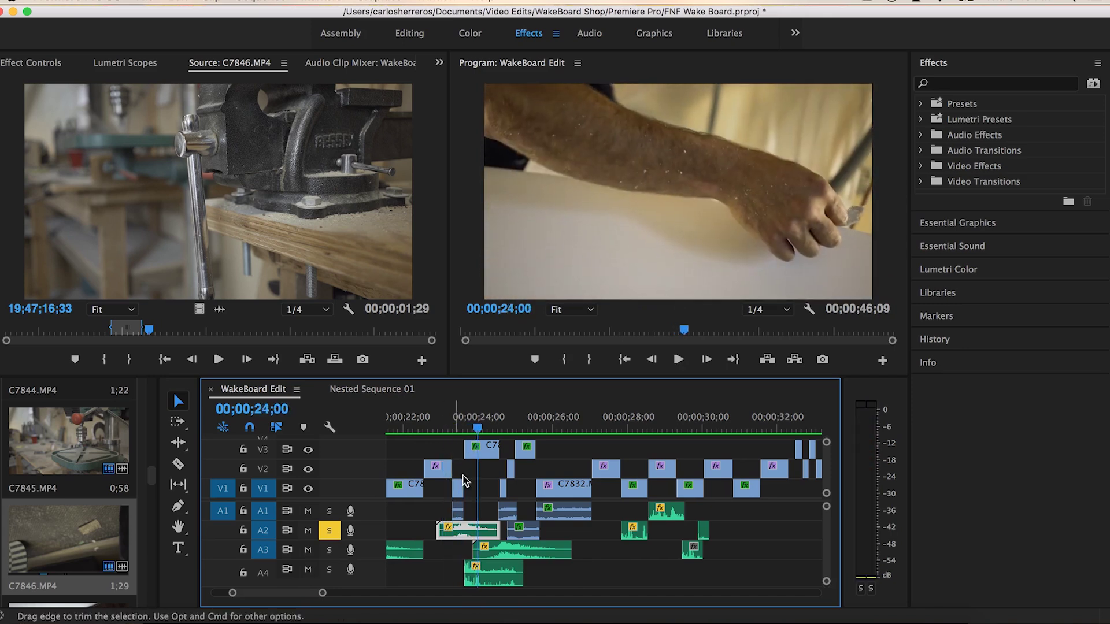
- Solo track A3 along with A2, play the combined sound effects from 00;00;24;00 and return to 00;00;23;19
{"action": "left_click", "coordinate": [511, 555]}
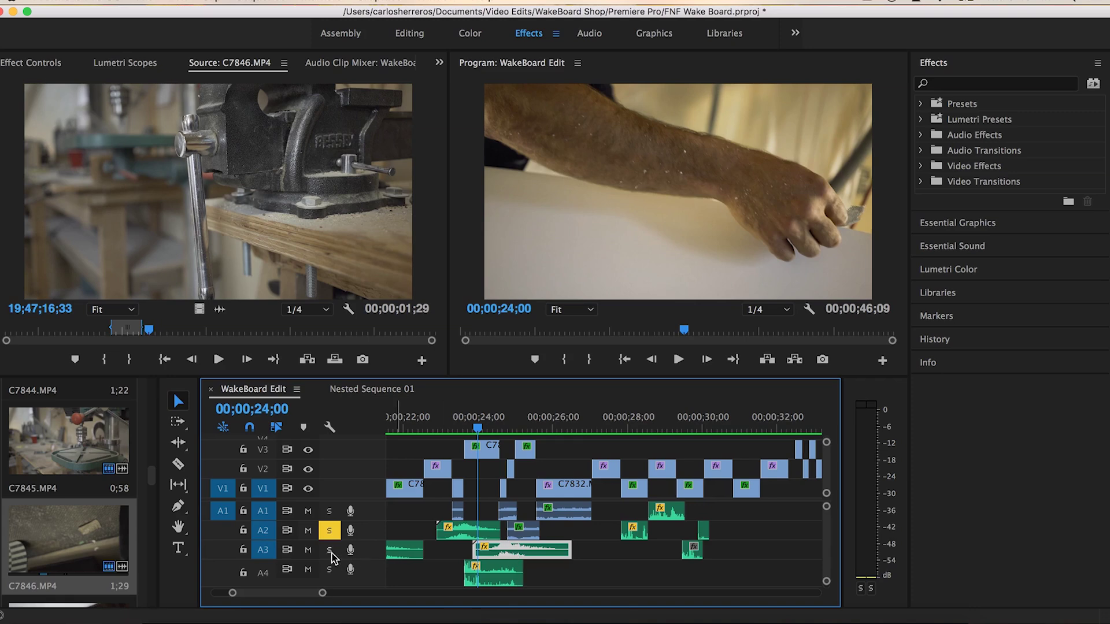
{"action": "key", "text": "space"}
{"action": "key", "text": "space"}
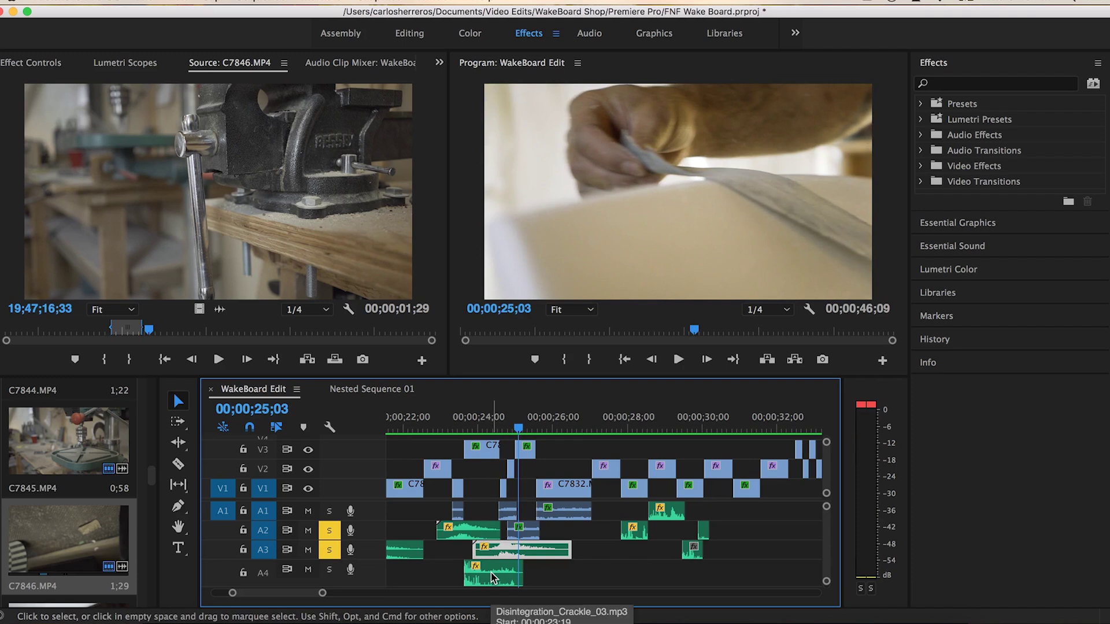
{"action": "left_click", "coordinate": [483, 530]}
{"action": "left_click", "coordinate": [465, 427]}
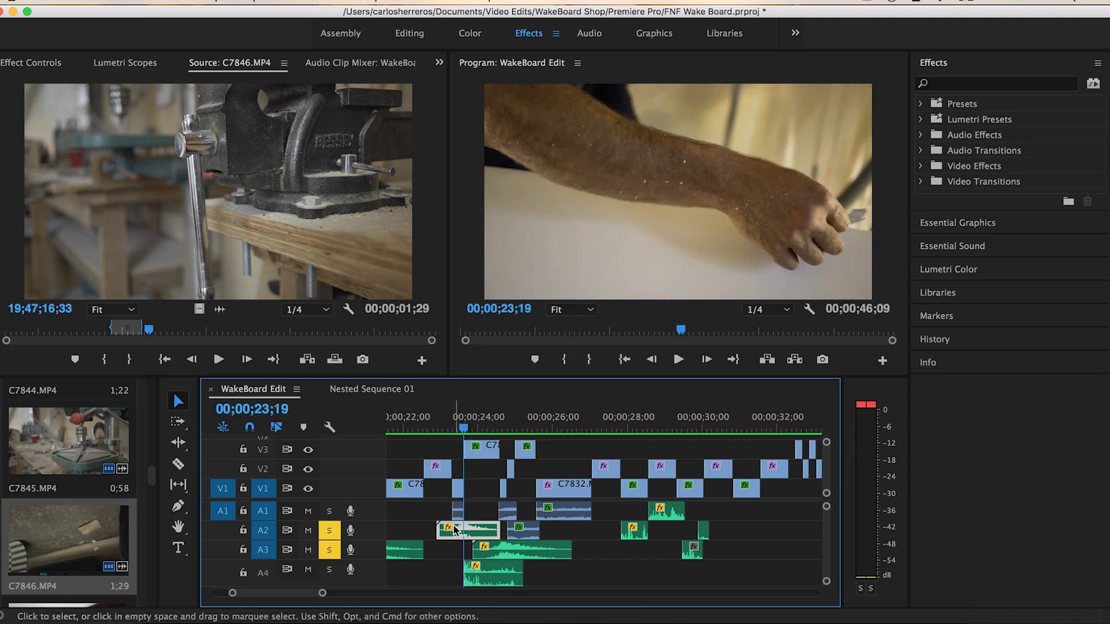
- Turn off solo on tracks A2 and A3, solo track A4 and play its Disintegration_Crackle_03.mp3 sound from 00;00;23;19
{"action": "scroll", "coordinate": [448, 566], "scroll_direction": "down", "scroll_amount": 2}
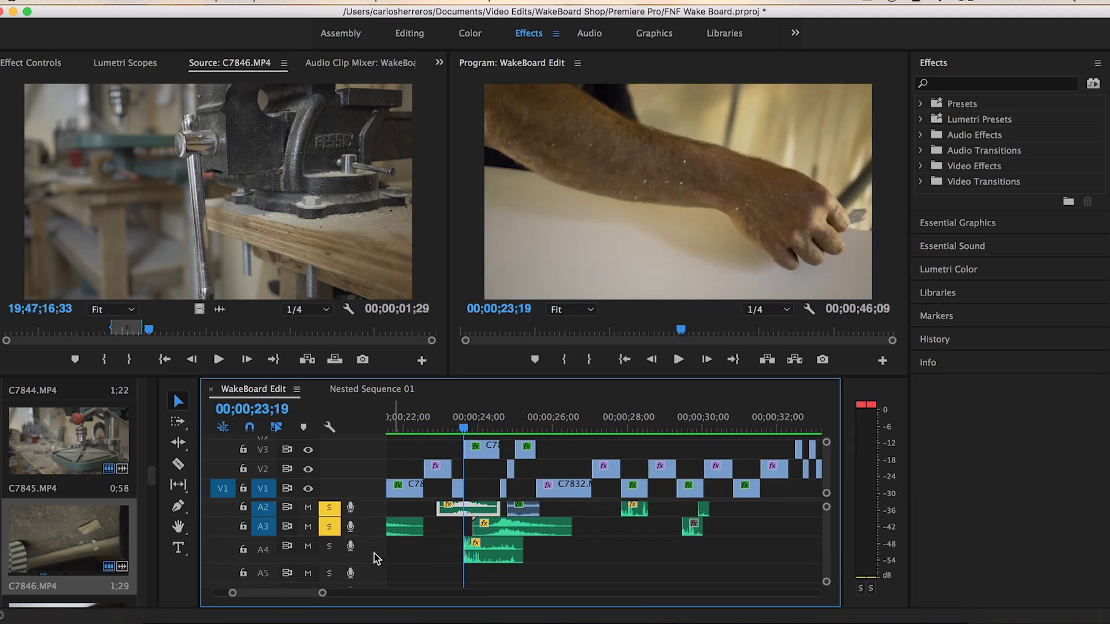
{"action": "left_click", "coordinate": [329, 511]}
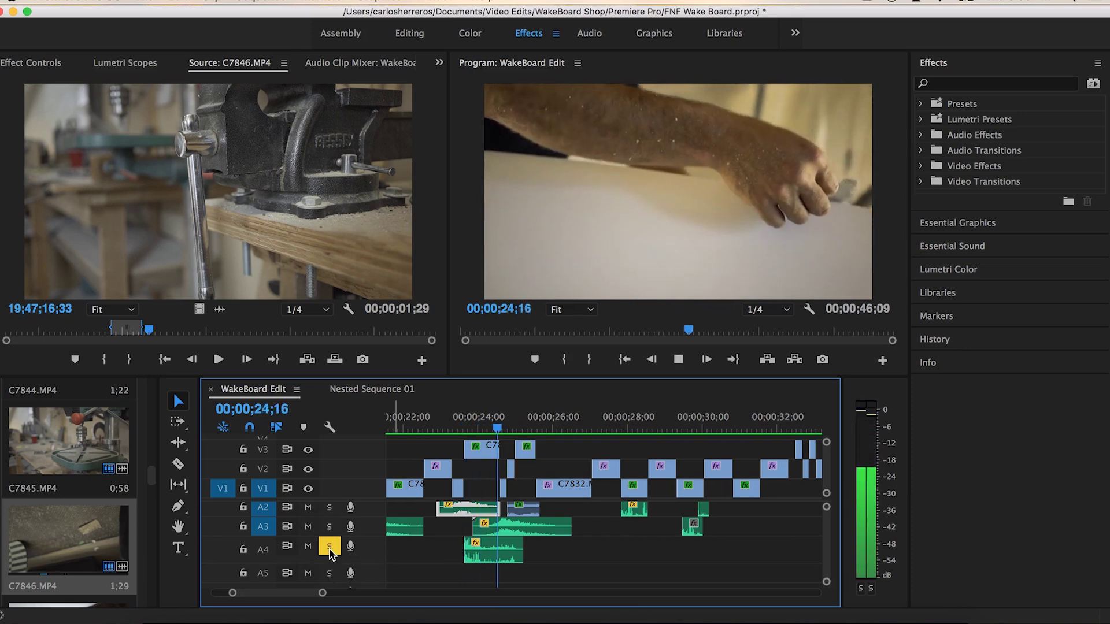
{"action": "key", "text": "space"}
{"action": "scroll", "coordinate": [381, 558], "scroll_direction": "up", "scroll_amount": 2}
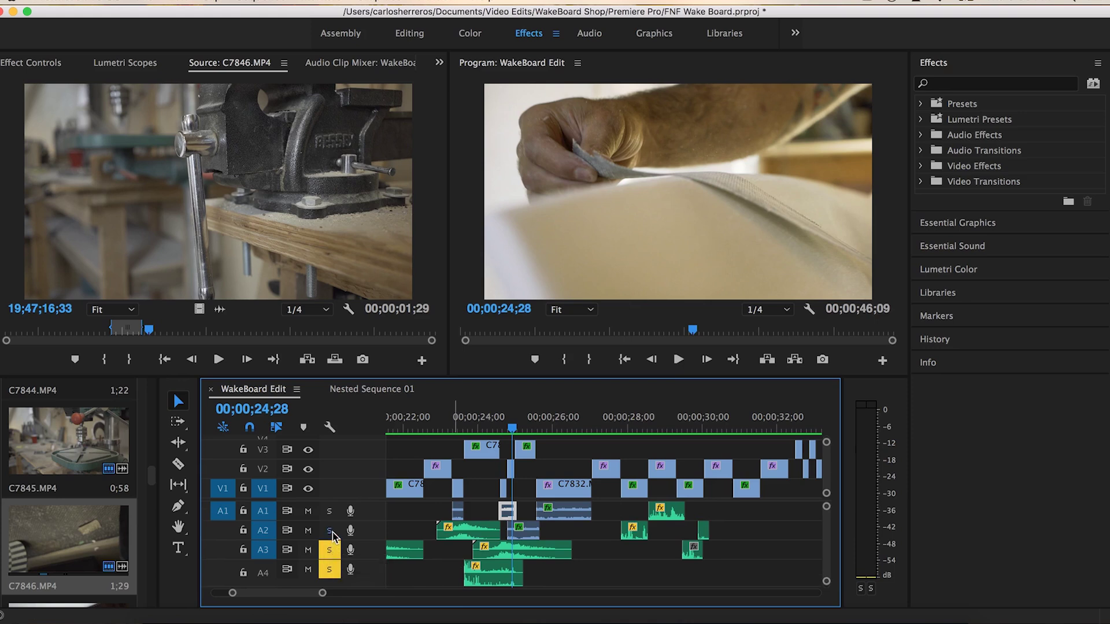
- Play the soloed sound effects on tracks A2, A3 and A4 together from 00;00;23;00 and turn their solos off
{"action": "left_click", "coordinate": [444, 428]}
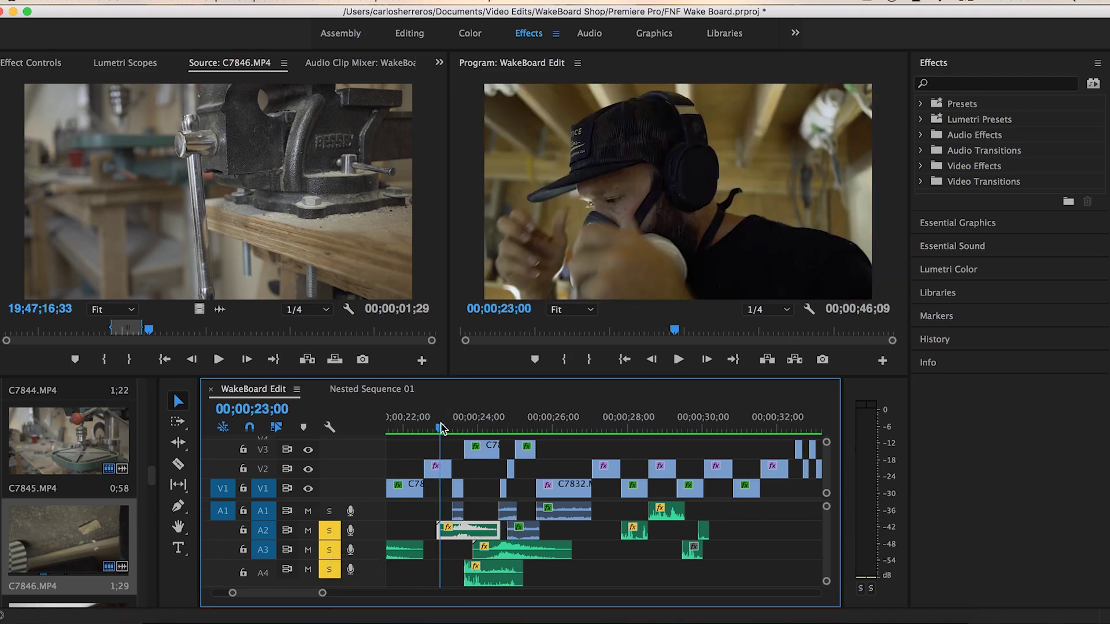
{"action": "key", "text": "space"}
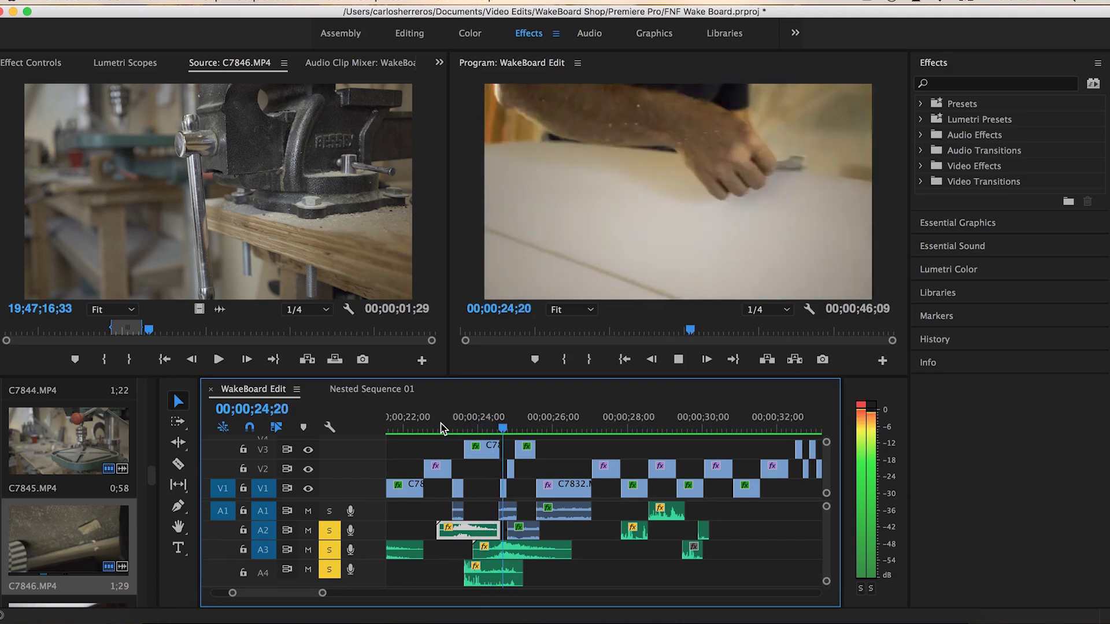
{"action": "key", "text": "space"}
{"action": "left_click", "coordinate": [333, 551]}
{"action": "left_click", "coordinate": [331, 569]}
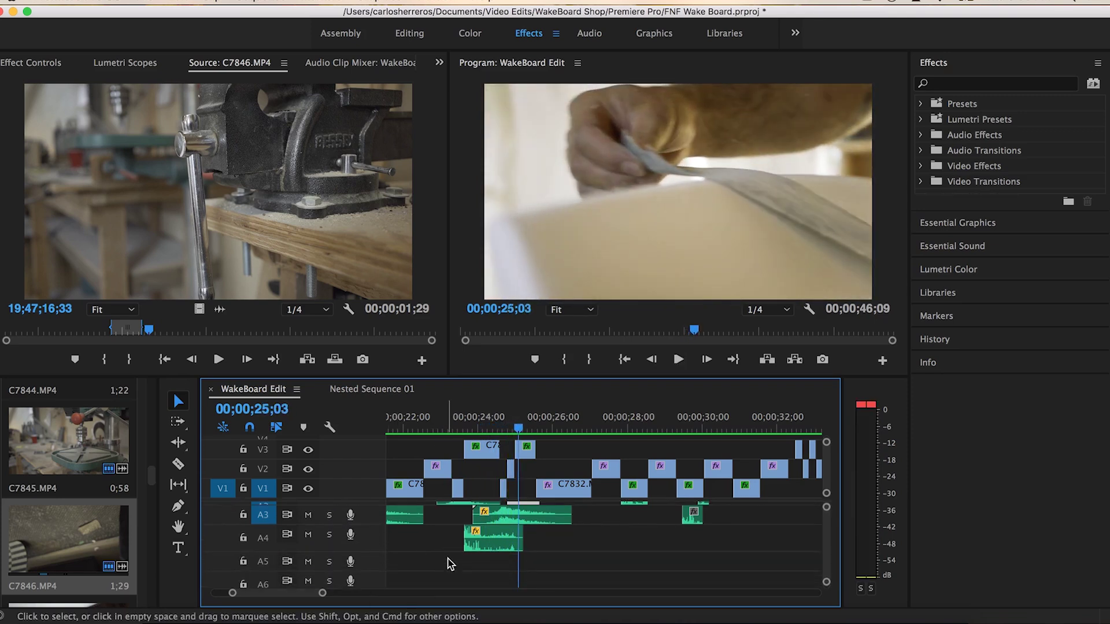
- Play the full mix up to 00;00;28;15, identify the A2 stirring liquid.mp3 clip and return the playhead to 00;00;27;26
{"action": "key", "text": "space"}
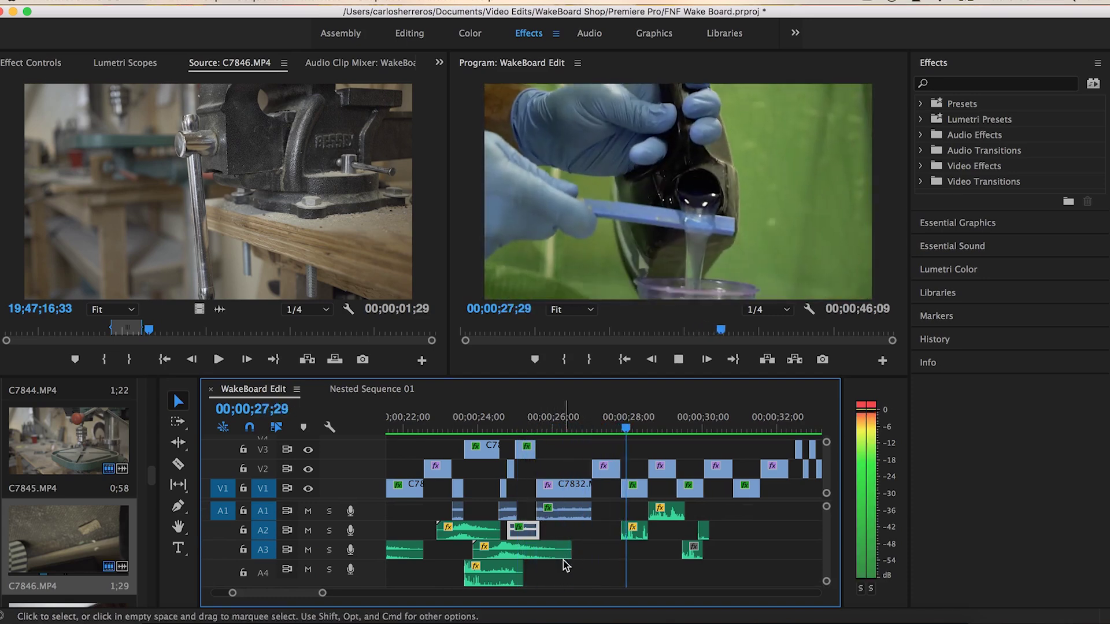
{"action": "key", "text": "space"}
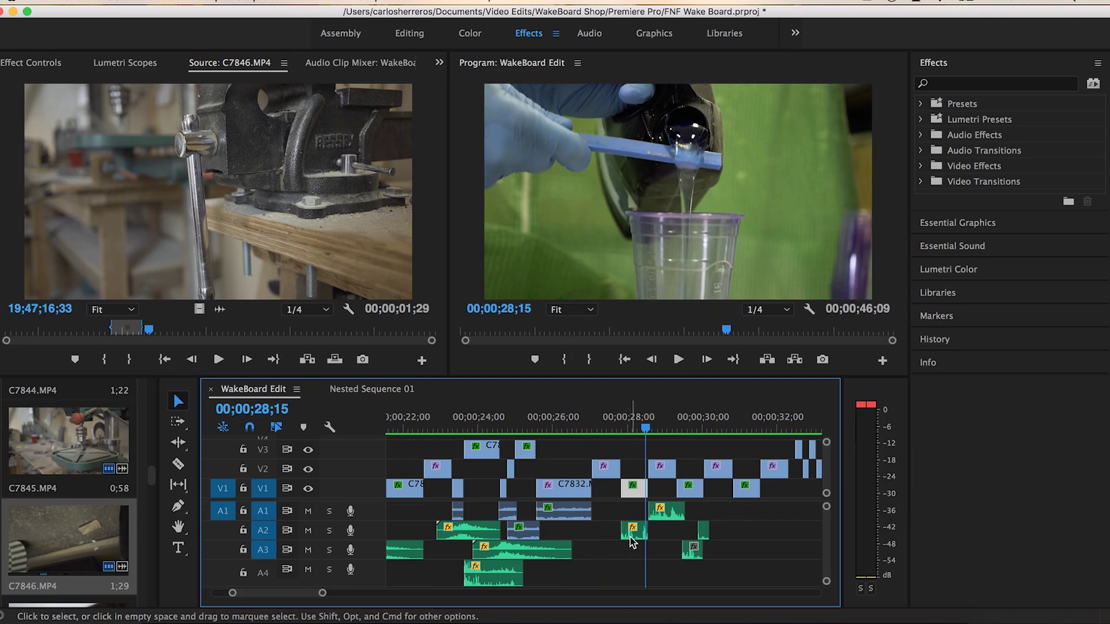
{"action": "mouse_move", "coordinate": [633, 542]}
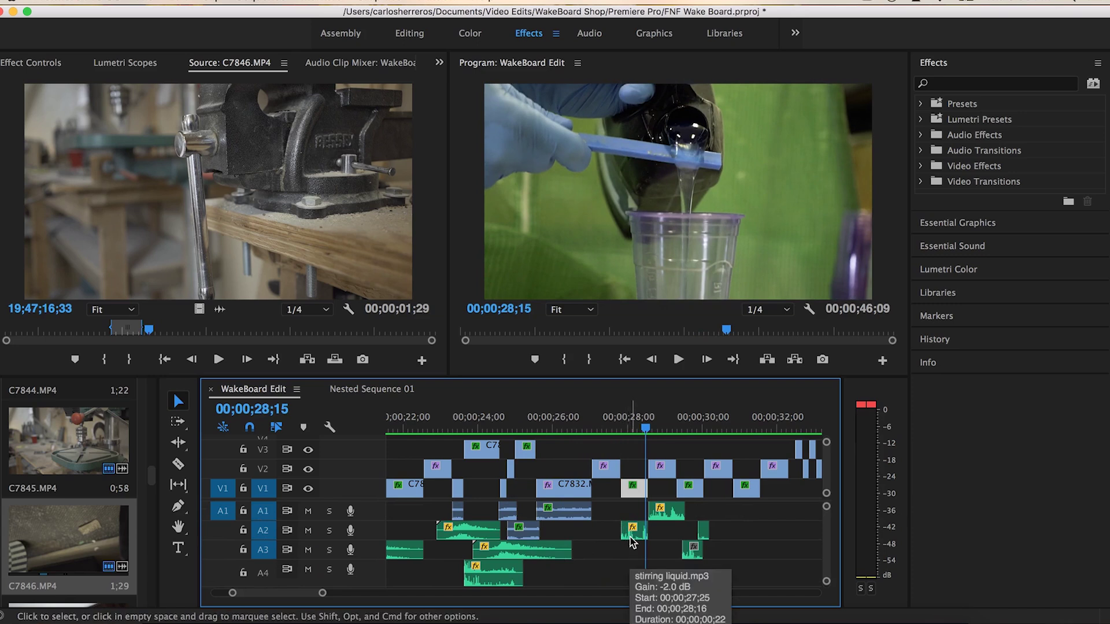
{"action": "left_click", "coordinate": [620, 420]}
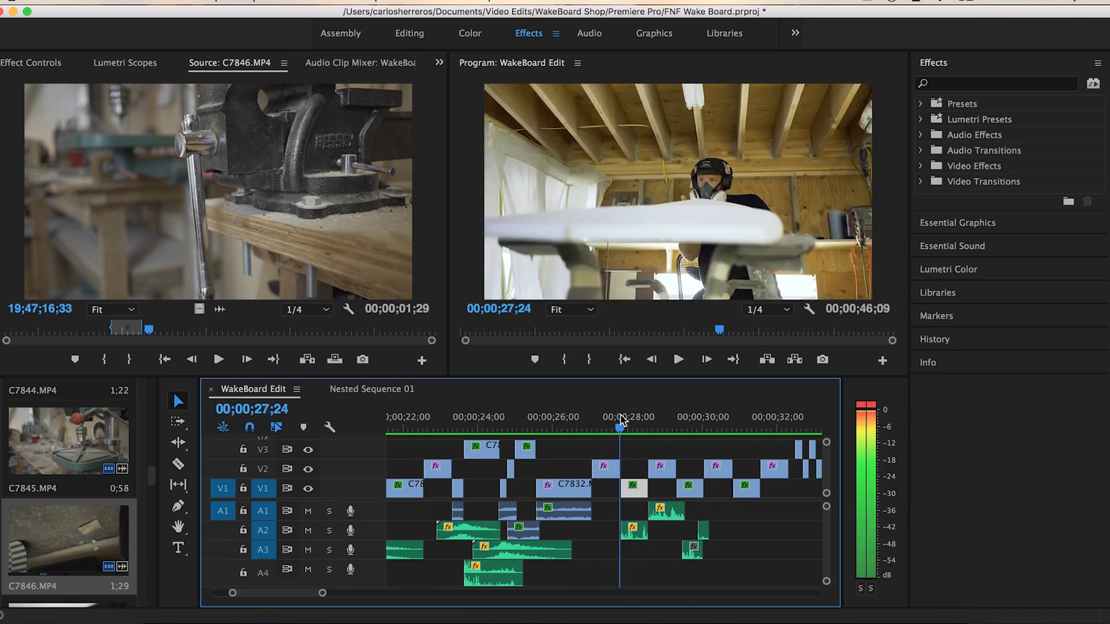
{"action": "left_click_drag", "start_coordinate": [621, 420], "coordinate": [622, 421]}
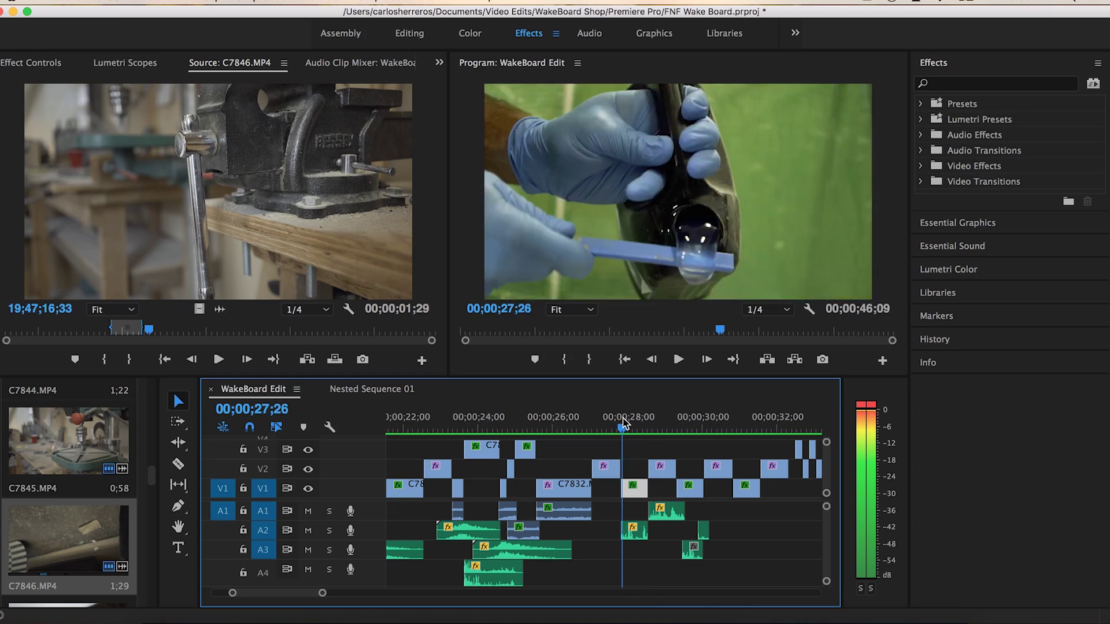
- Solo tracks A2 and A1, play their stirring liquid.mp3 sounds under the pouring and mixing clips, and turn both solos off
{"action": "left_click", "coordinate": [330, 530]}
{"action": "key", "text": "space"}
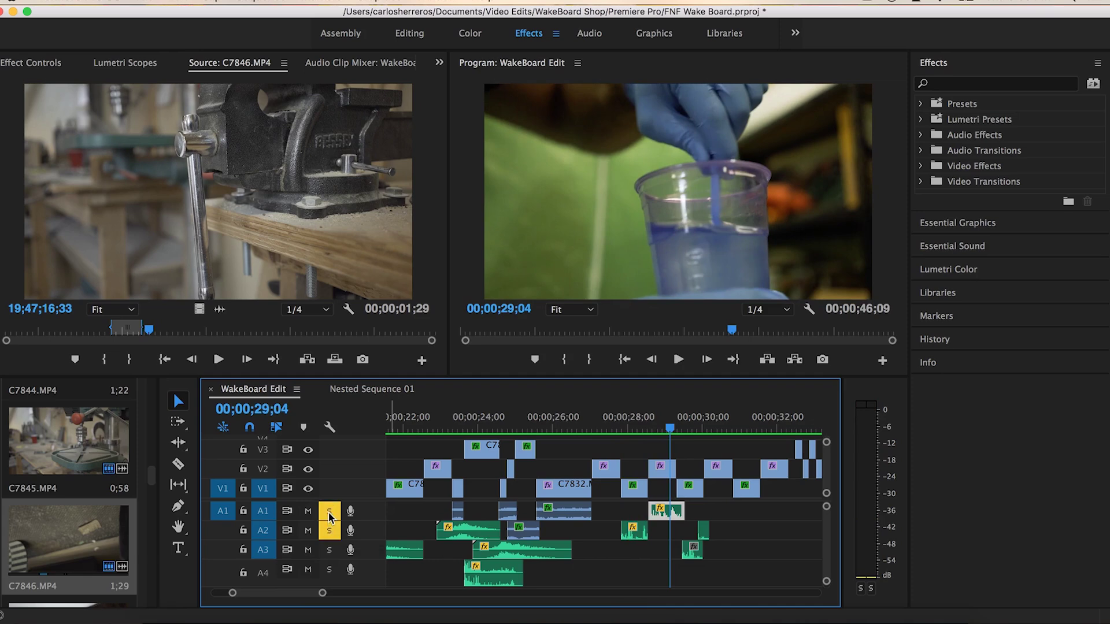
{"action": "left_click", "coordinate": [656, 431]}
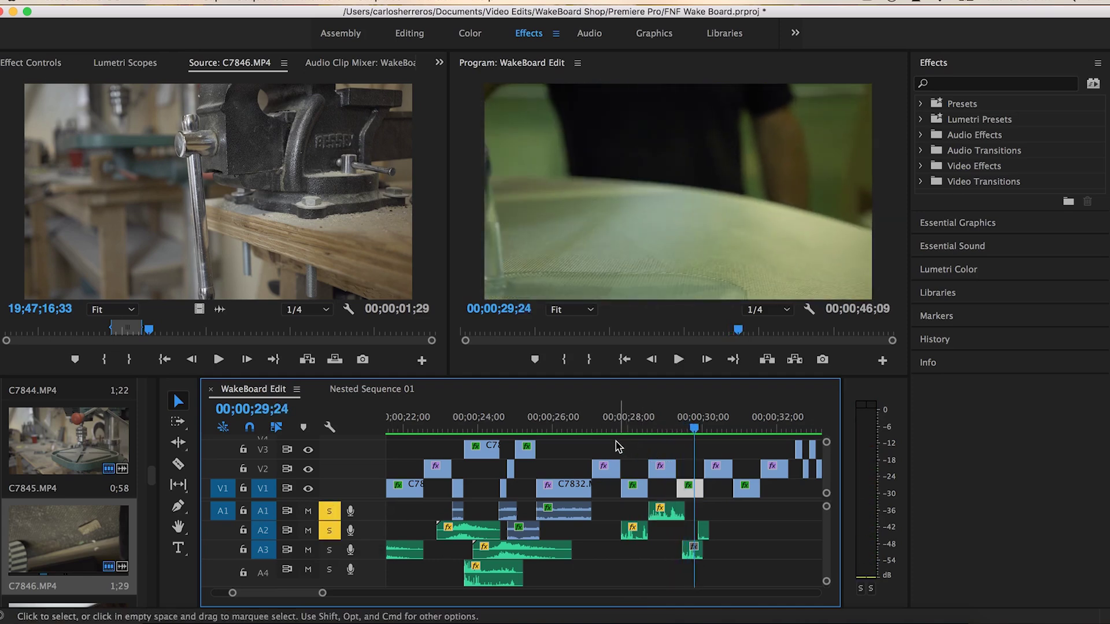
{"action": "left_click", "coordinate": [613, 431]}
{"action": "key", "text": "space"}
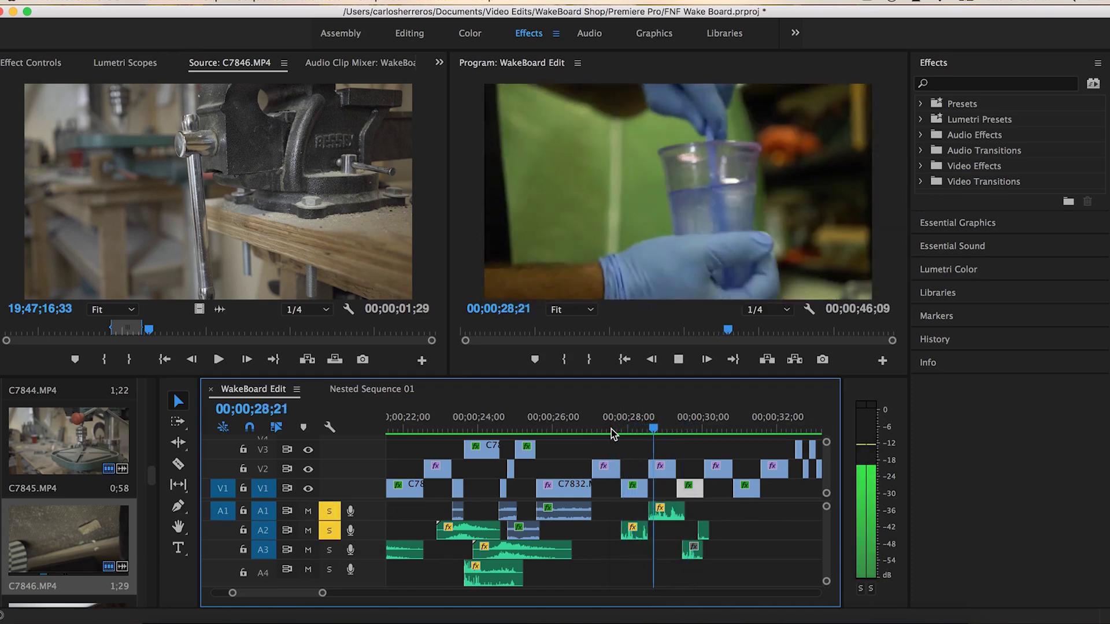
{"action": "key", "text": "space"}
{"action": "left_click", "coordinate": [329, 513]}
{"action": "left_click", "coordinate": [329, 530]}
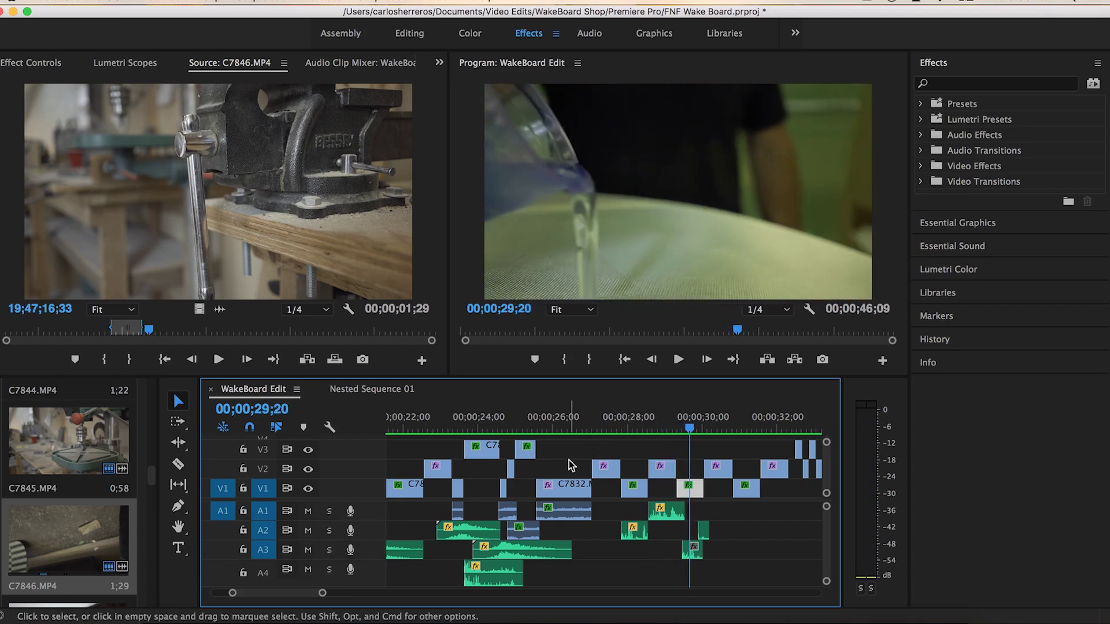
- Play the full mix from just before 00;00;28;00 through the pouring clips and on to 00;00;36;17
{"action": "left_click", "coordinate": [609, 429]}
{"action": "key", "text": "space"}
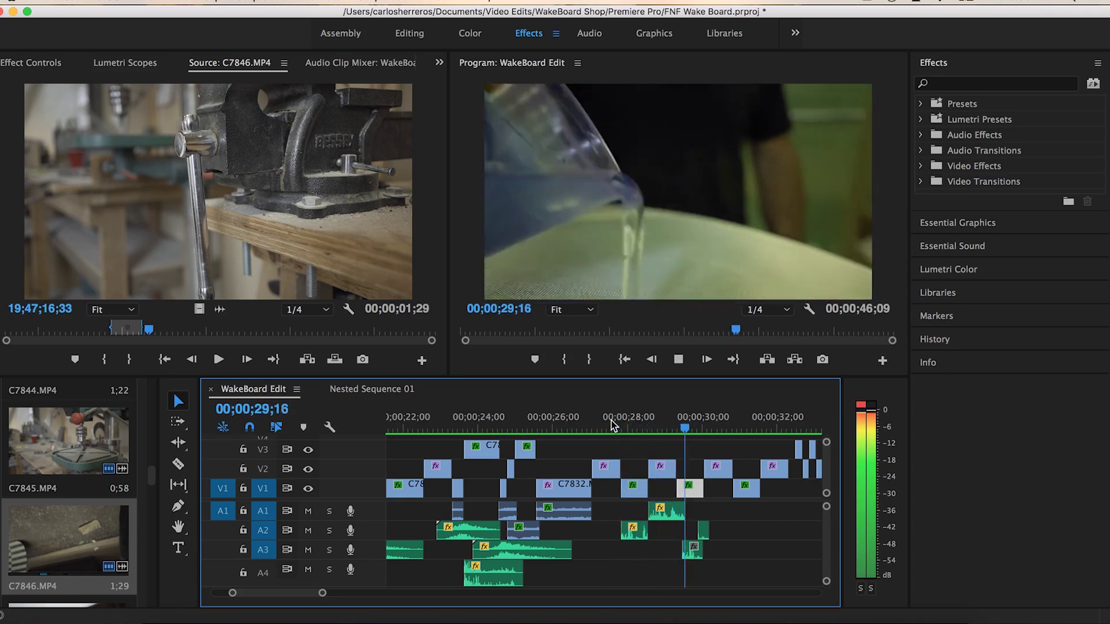
{"action": "key", "text": "space"}
{"action": "key", "text": "space"}
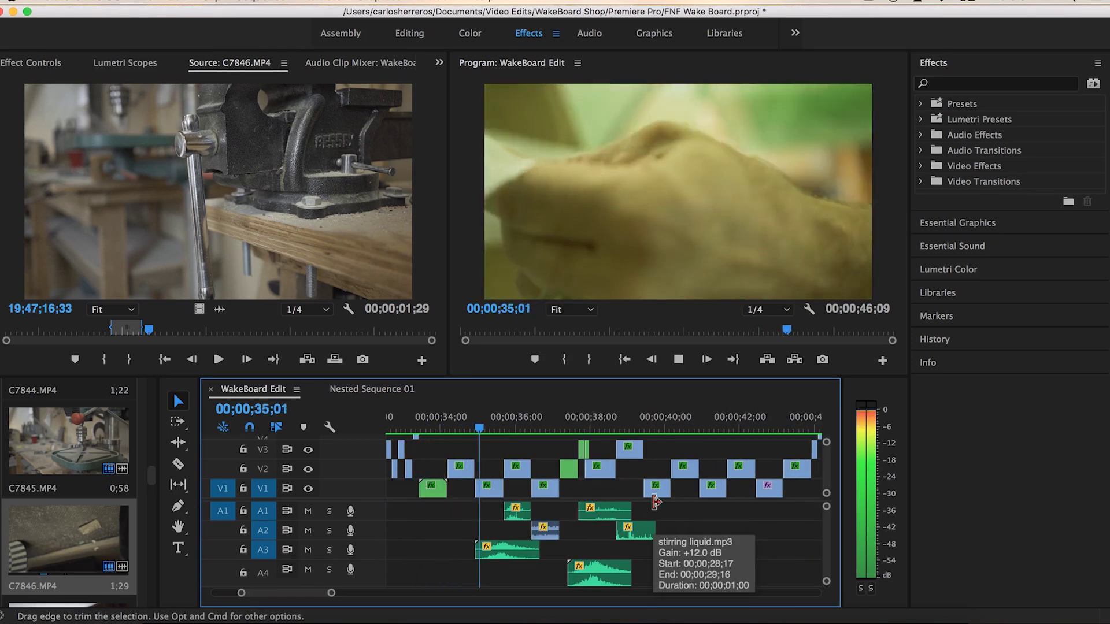
{"action": "key", "text": "space"}
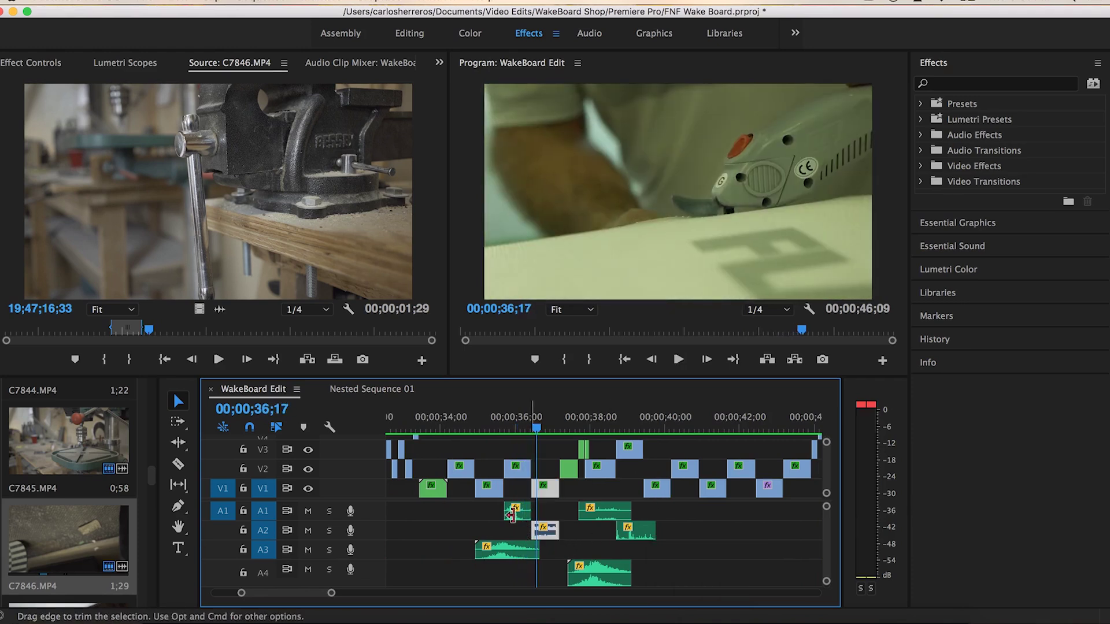
- Return the playhead to 00;00;35;03, solo track A3 and play its sound effect up to 00;00;36;02
{"action": "left_click", "coordinate": [480, 427]}
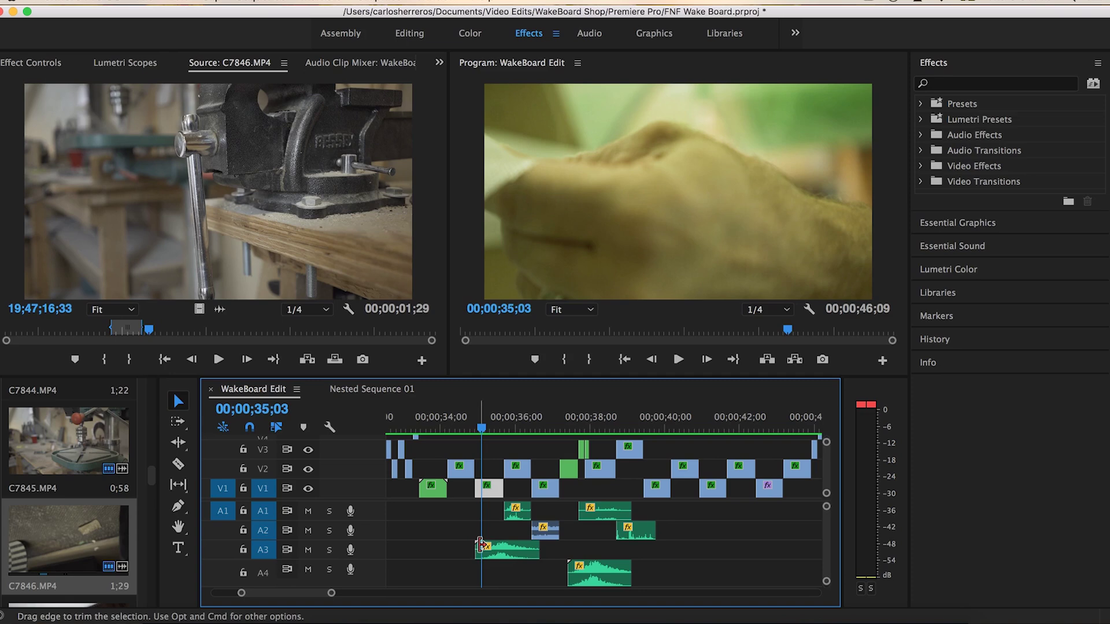
{"action": "left_click", "coordinate": [330, 551]}
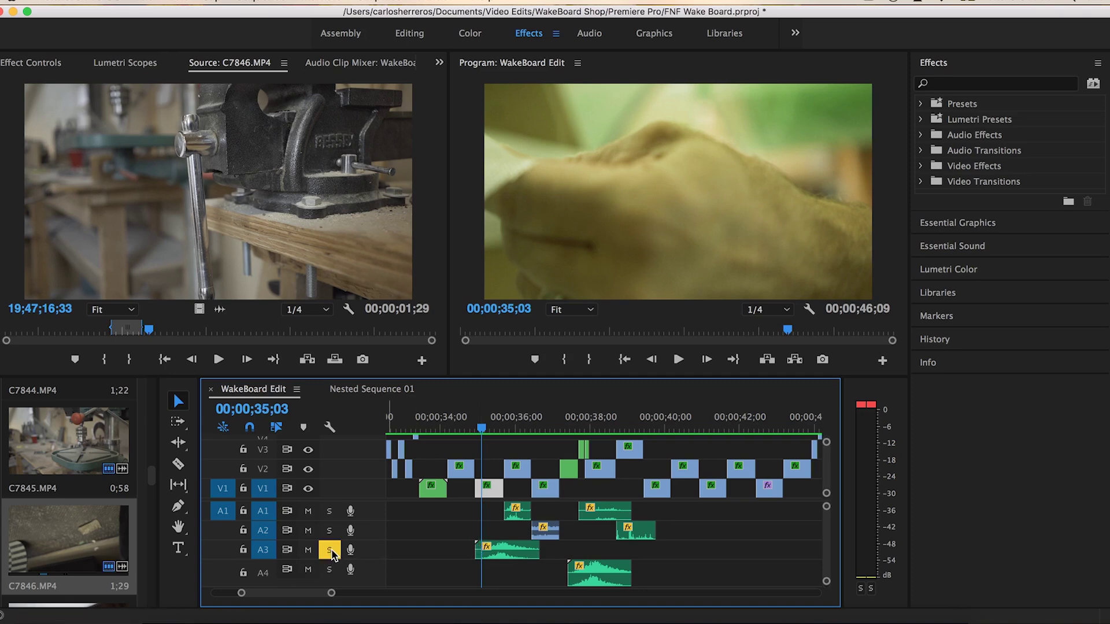
{"action": "key", "text": "space"}
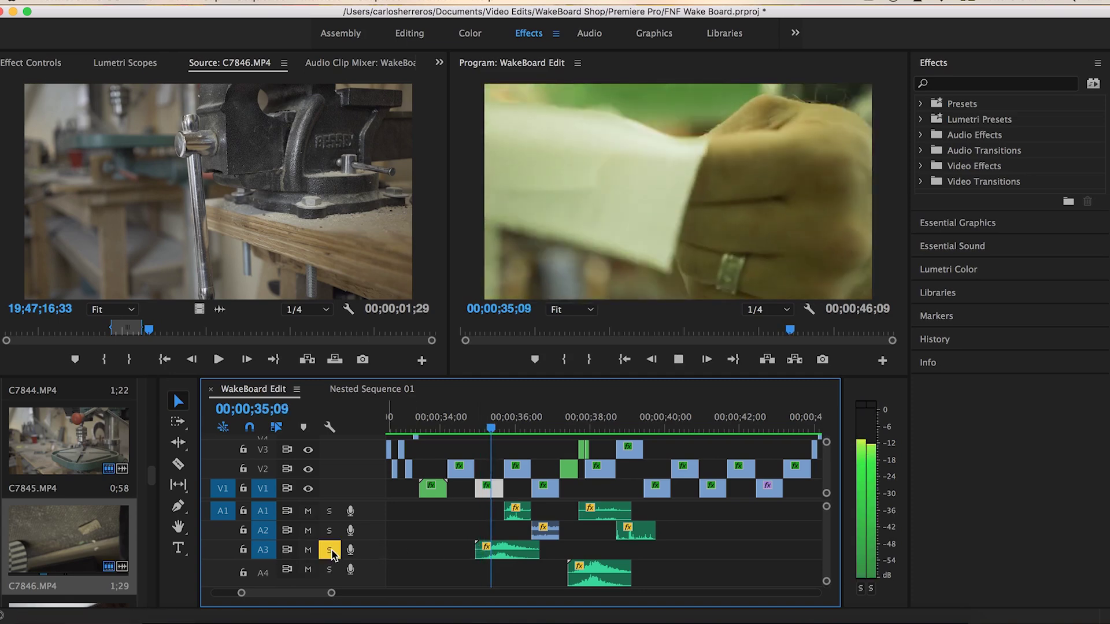
{"action": "key", "text": "space"}
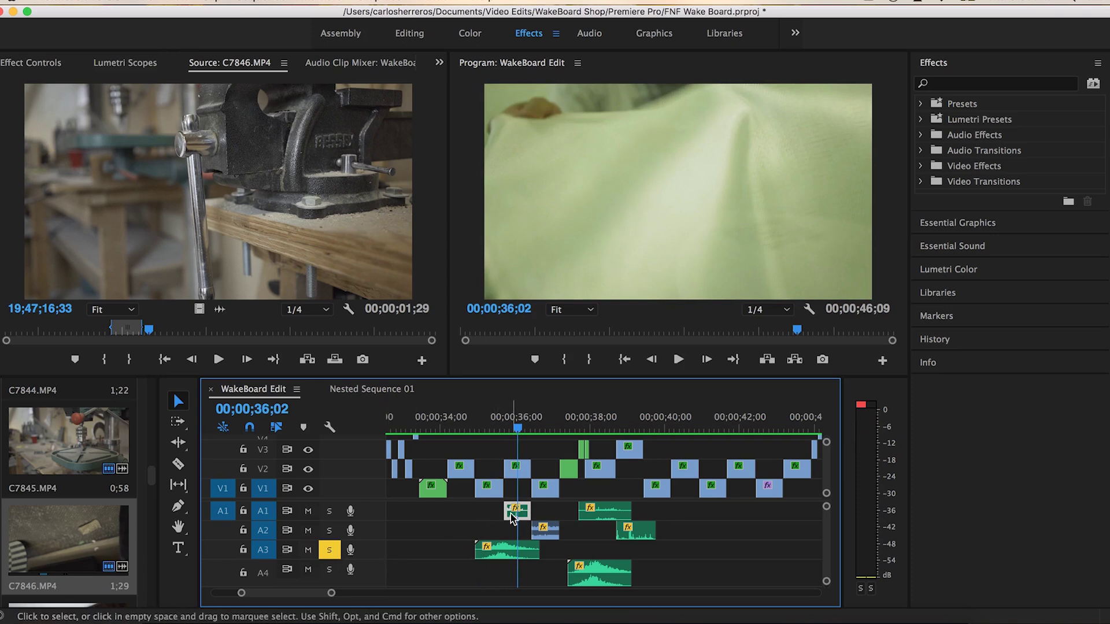
- Solo track A1 along with A3, play both from about 00;00;35;00 to 00;00;37;00, and turn both solos off
{"action": "left_click", "coordinate": [330, 512]}
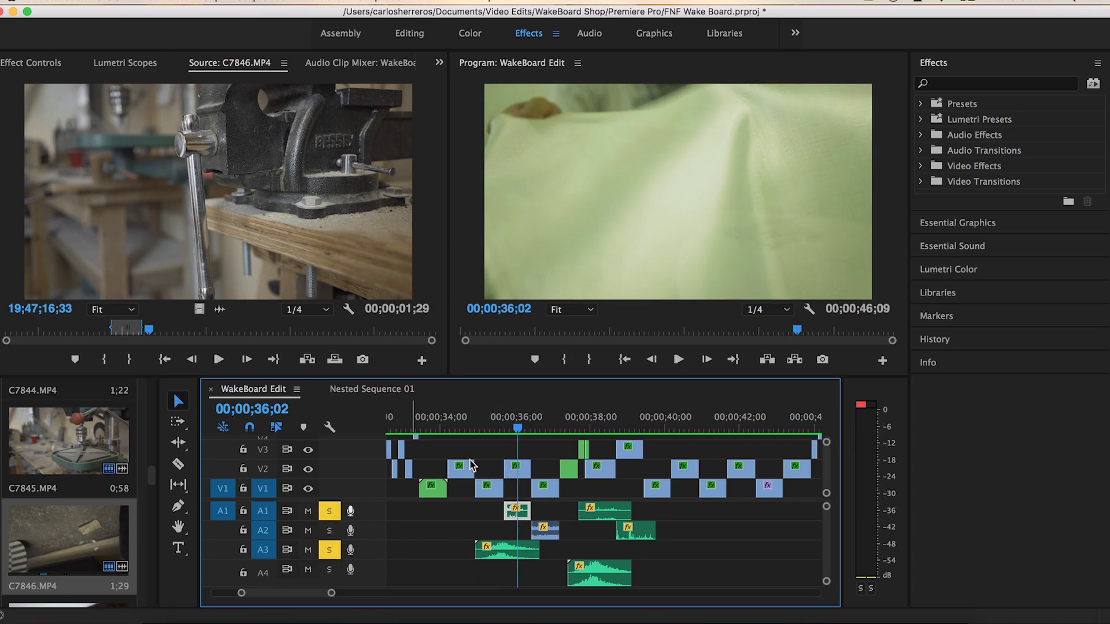
{"action": "left_click", "coordinate": [476, 427]}
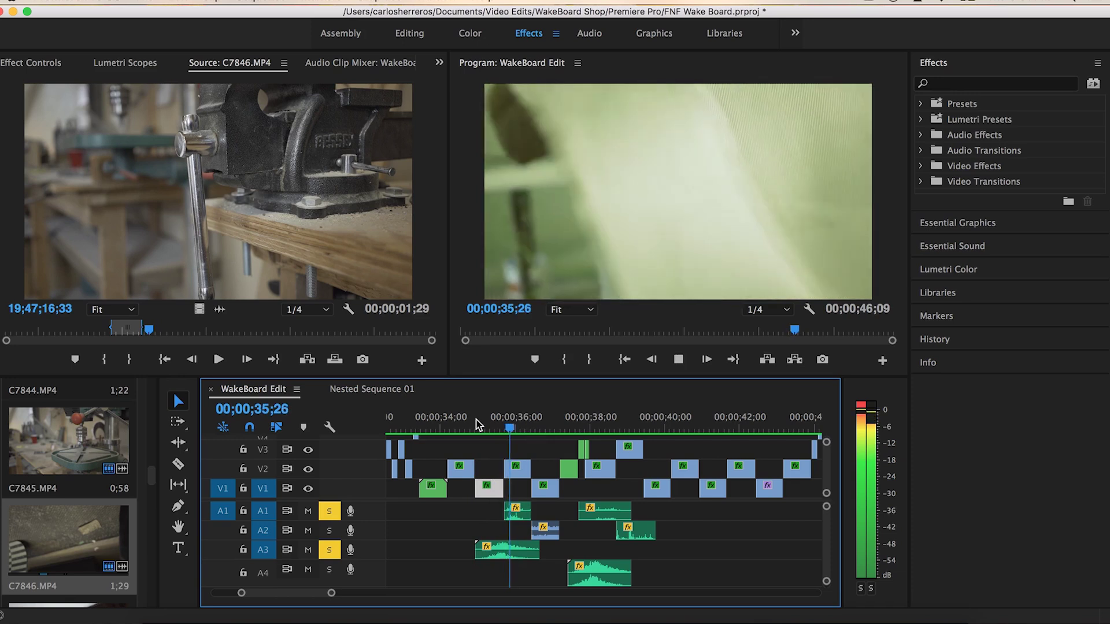
{"action": "key", "text": "space"}
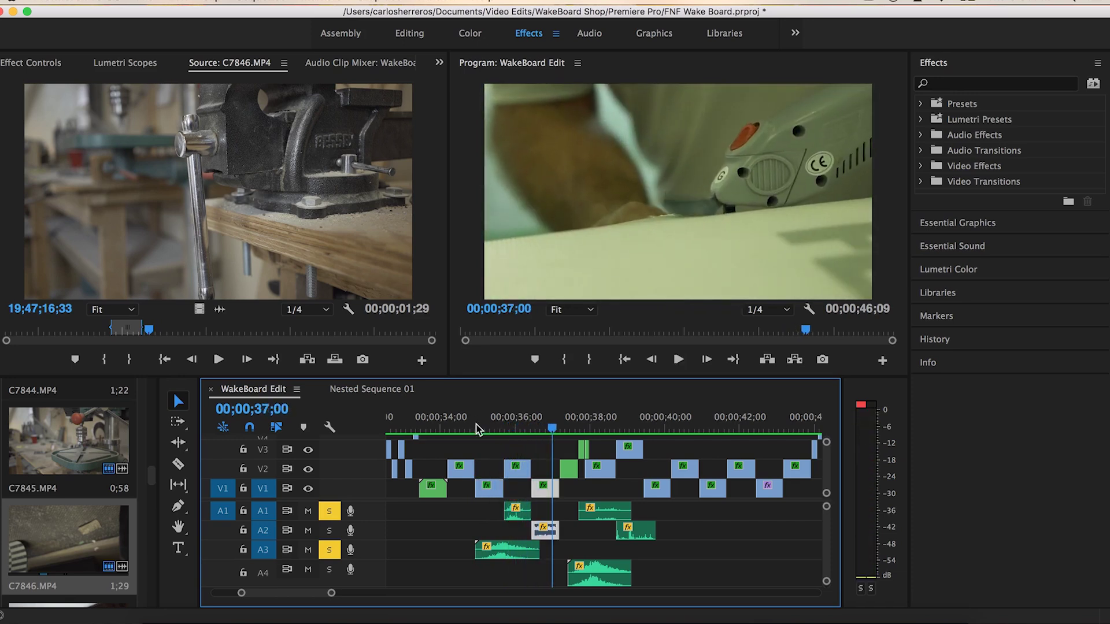
{"action": "left_click", "coordinate": [330, 513]}
{"action": "left_click", "coordinate": [329, 550]}
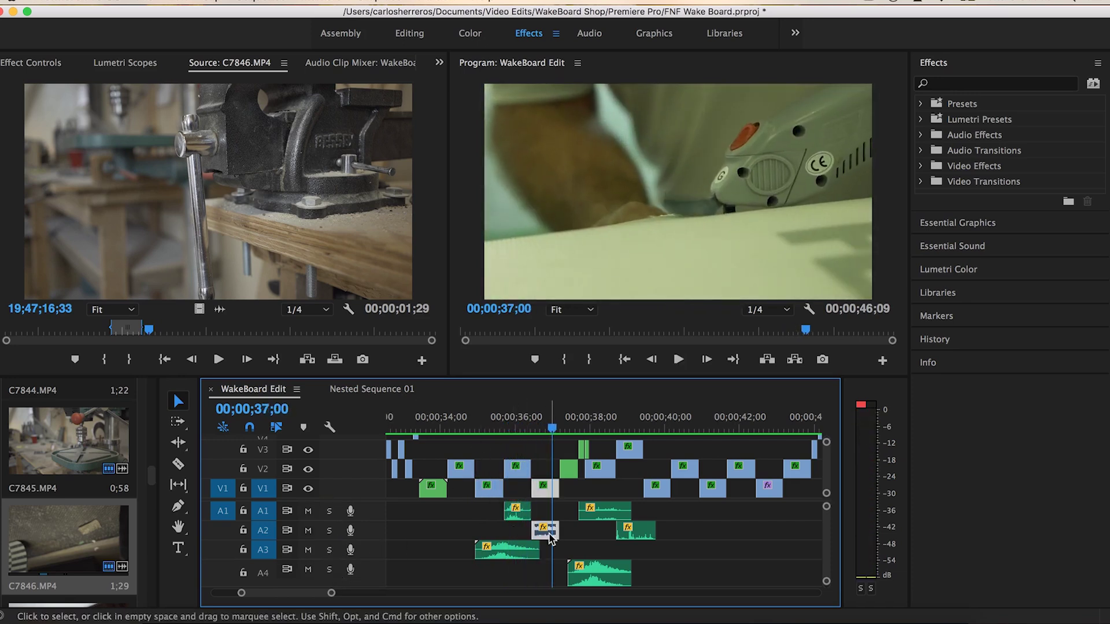
- Play the cloth and cutting clips with all audio tracks from about 00;00;35;05 up to 00;00;38;10
{"action": "left_click", "coordinate": [485, 418]}
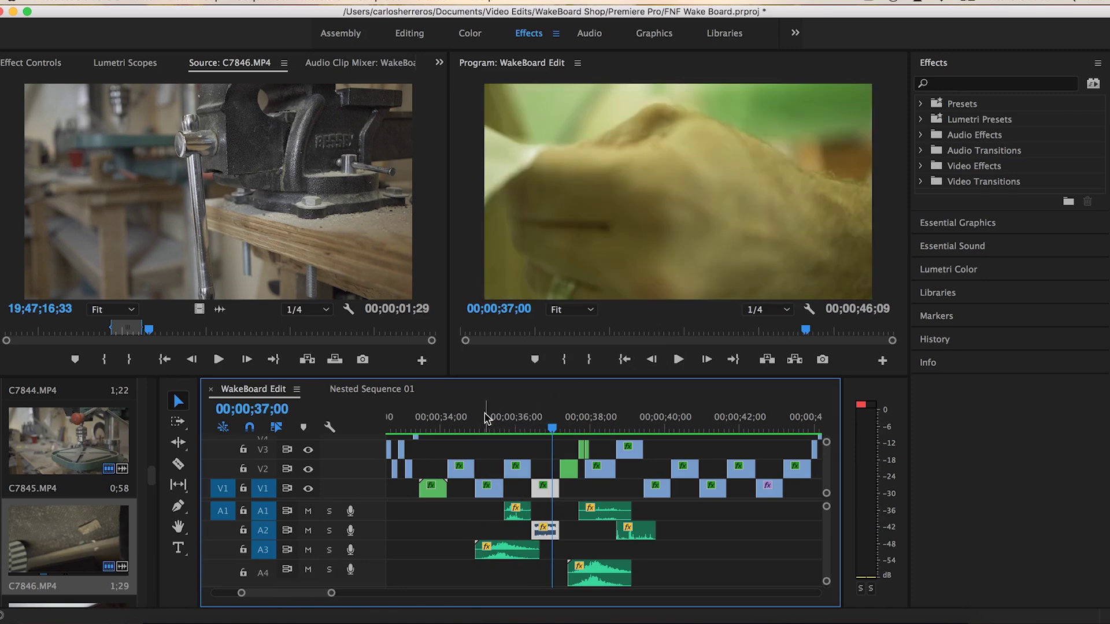
{"action": "key", "text": "space"}
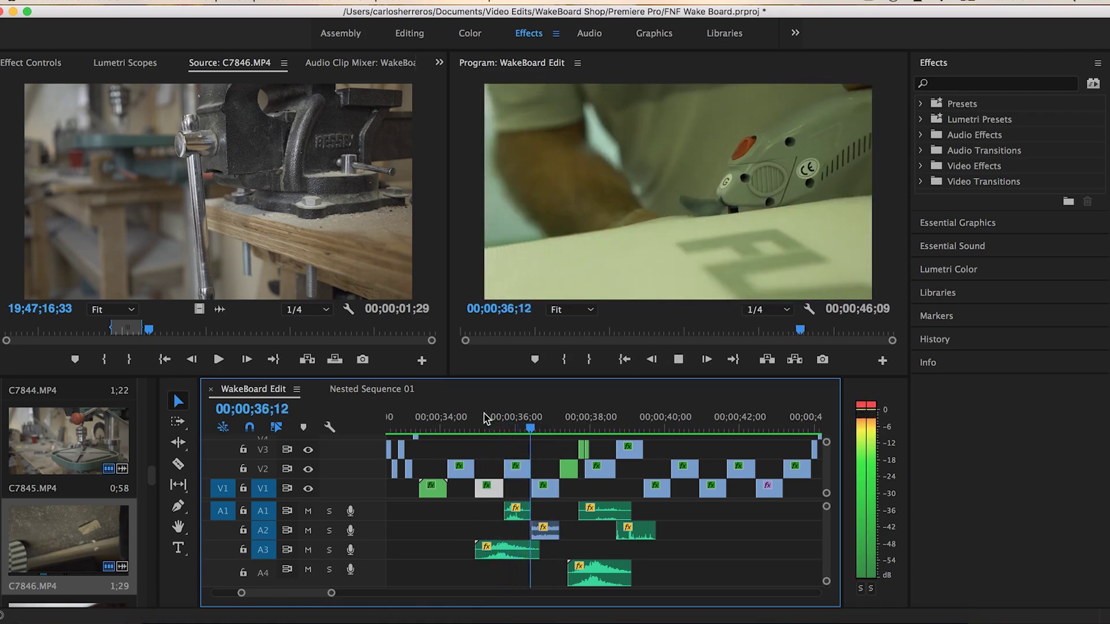
{"action": "key", "text": "space"}
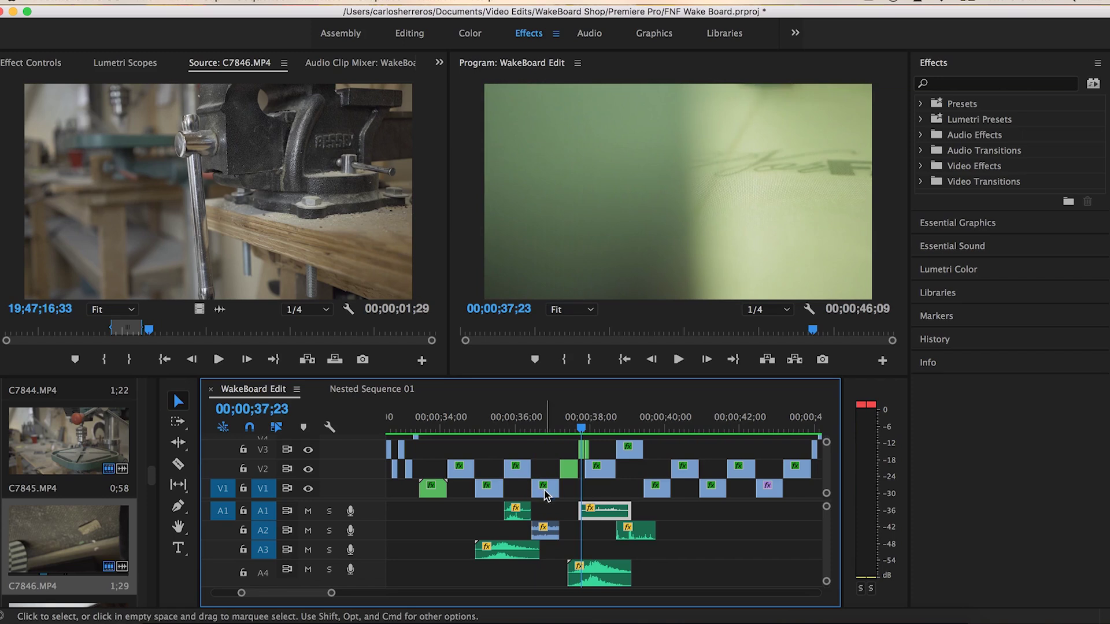
{"action": "key", "text": "space"}
{"action": "key", "text": "space"}
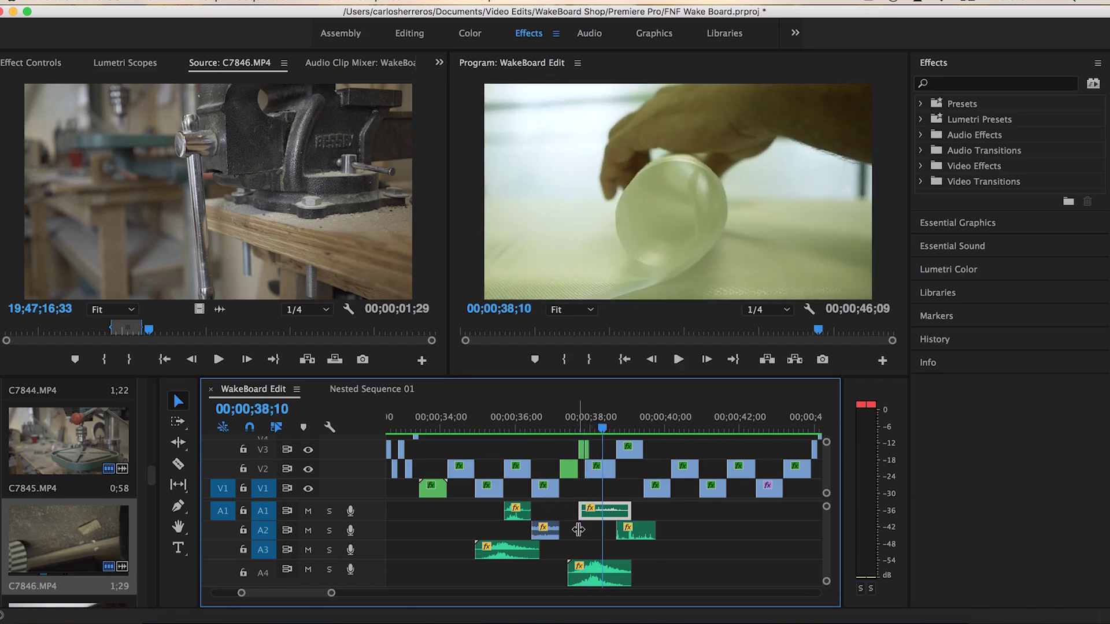
- Select clip C8233.MP4 on V2, switch to the Editing workspace and scrub through its Position, Scale and Rotation keyframes
{"action": "left_click", "coordinate": [570, 420]}
{"action": "left_click_drag", "start_coordinate": [571, 423], "coordinate": [596, 427]}
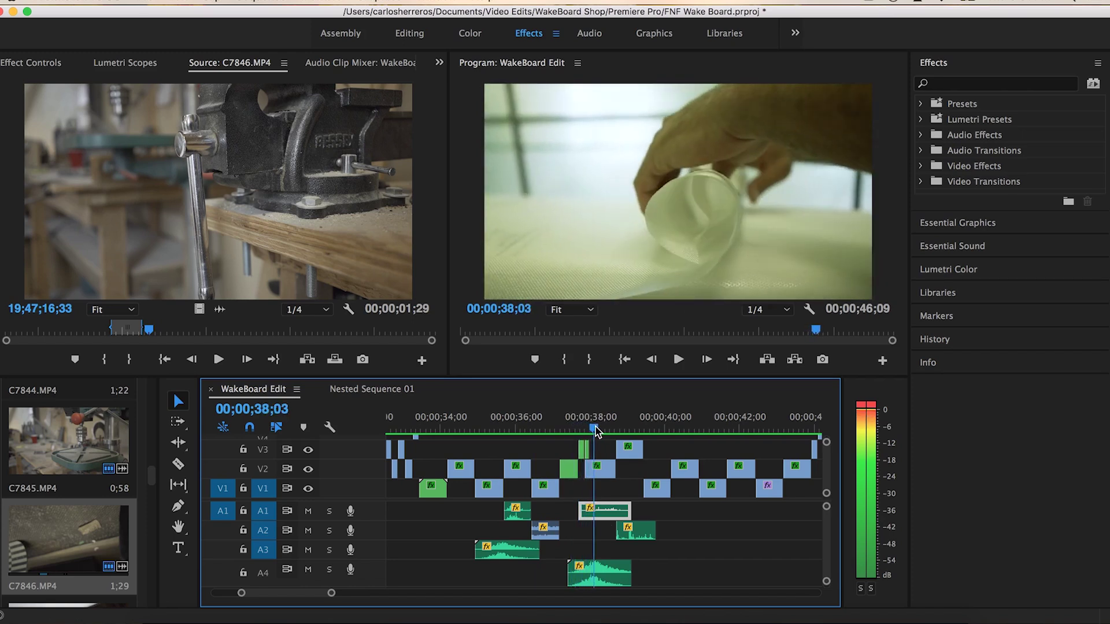
{"action": "left_click", "coordinate": [600, 469]}
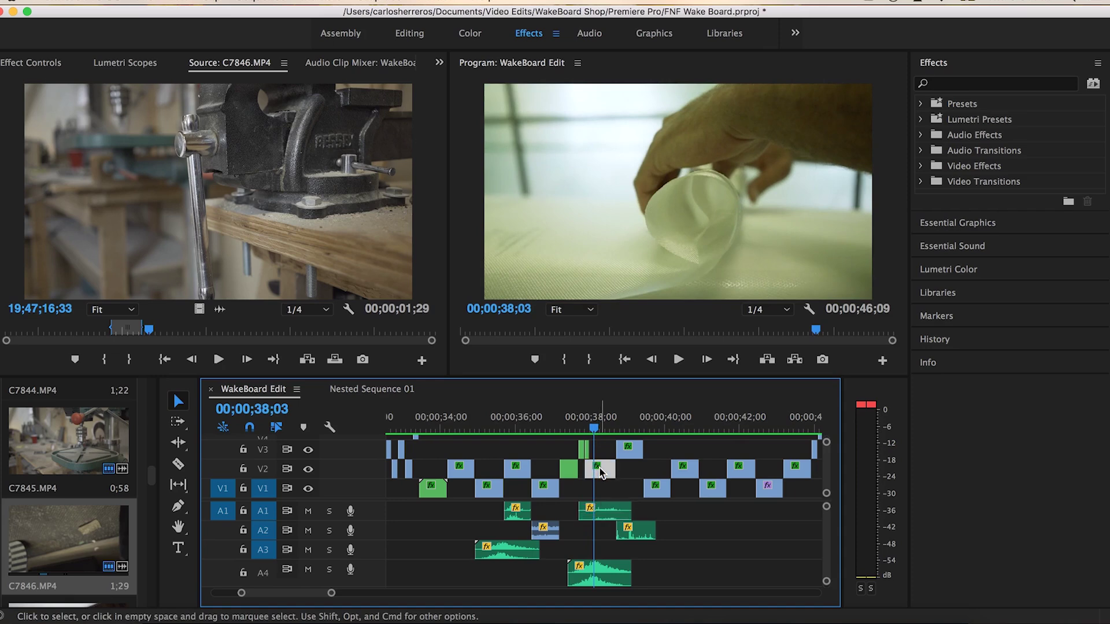
{"action": "left_click", "coordinate": [407, 33]}
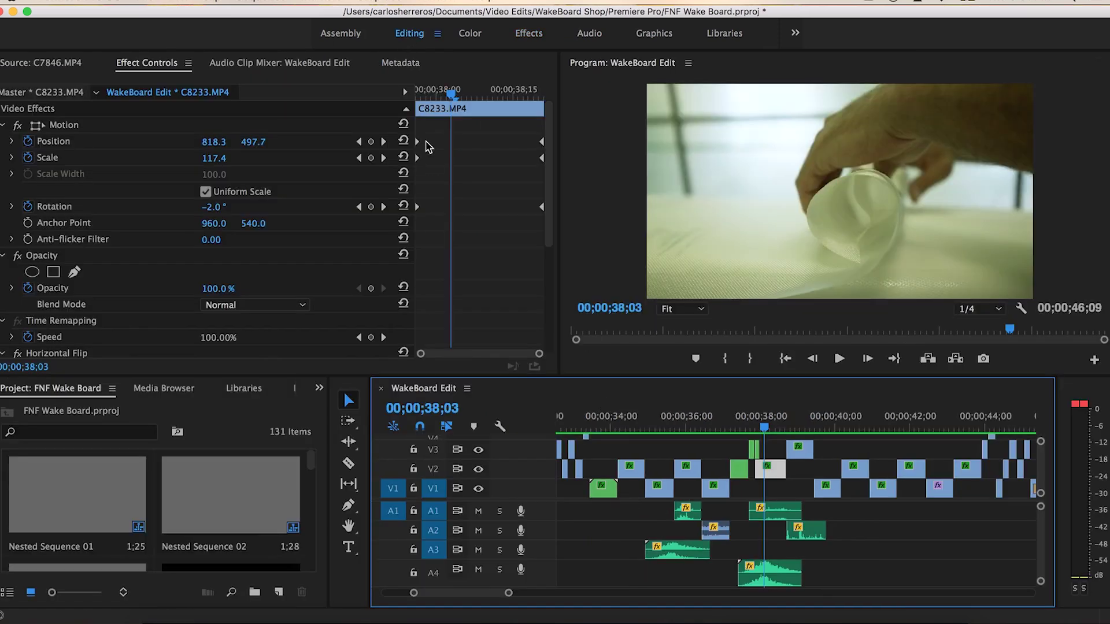
{"action": "left_click_drag", "start_coordinate": [452, 103], "coordinate": [365, 138]}
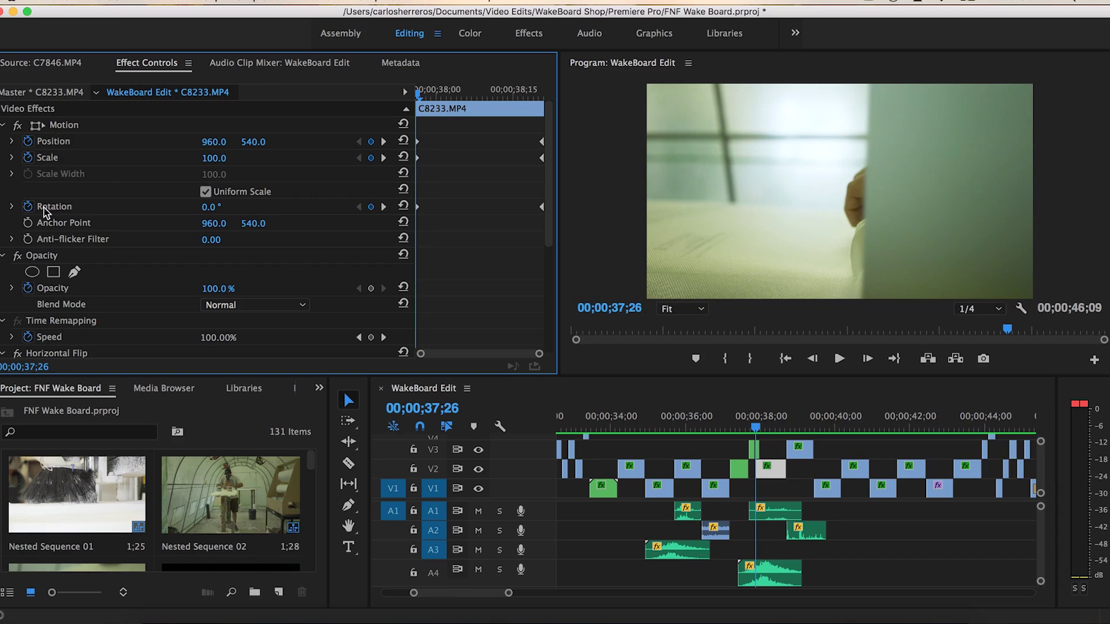
{"action": "left_click_drag", "start_coordinate": [422, 101], "coordinate": [548, 126]}
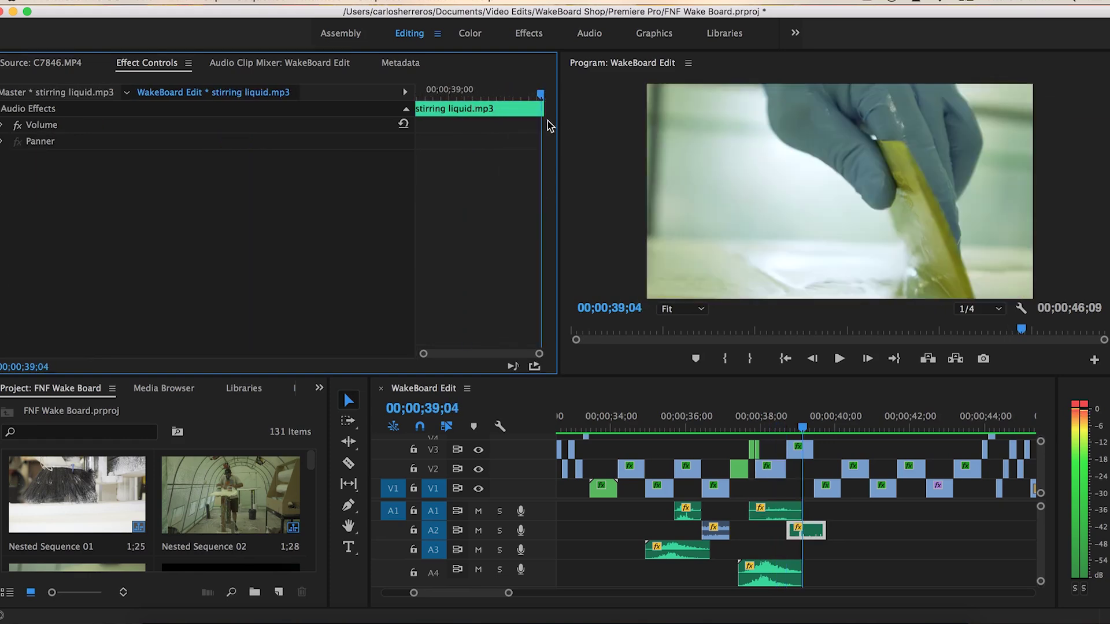
- Play the rolled-cloth clip from 00;00;37;29 and move the playhead back to 00;00;37;00
{"action": "left_click_drag", "start_coordinate": [789, 423], "coordinate": [762, 424]}
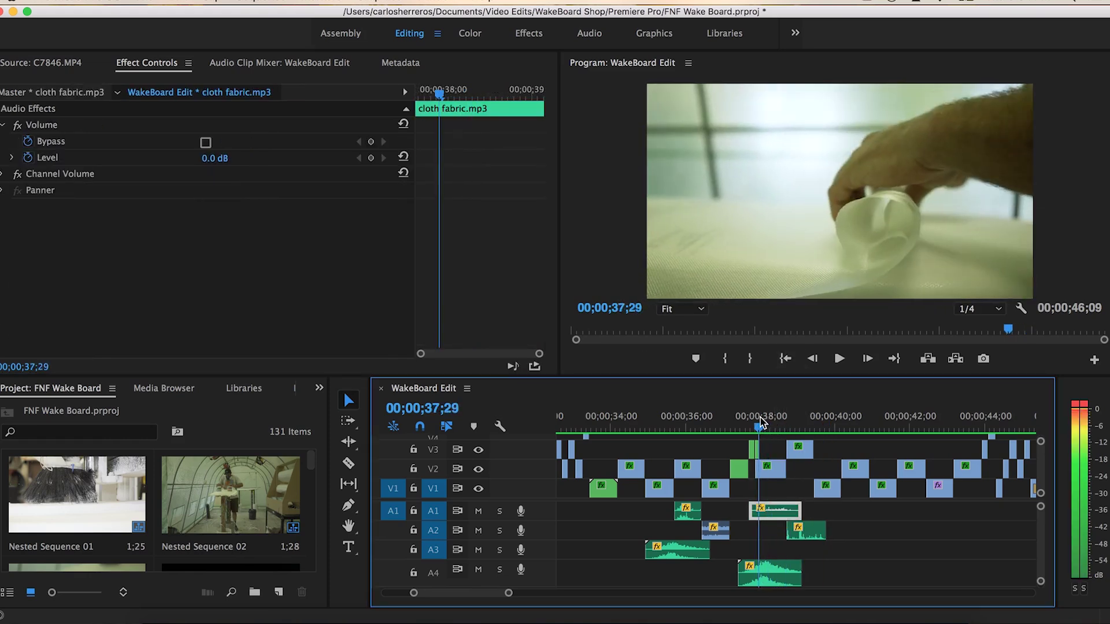
{"action": "key", "text": "space"}
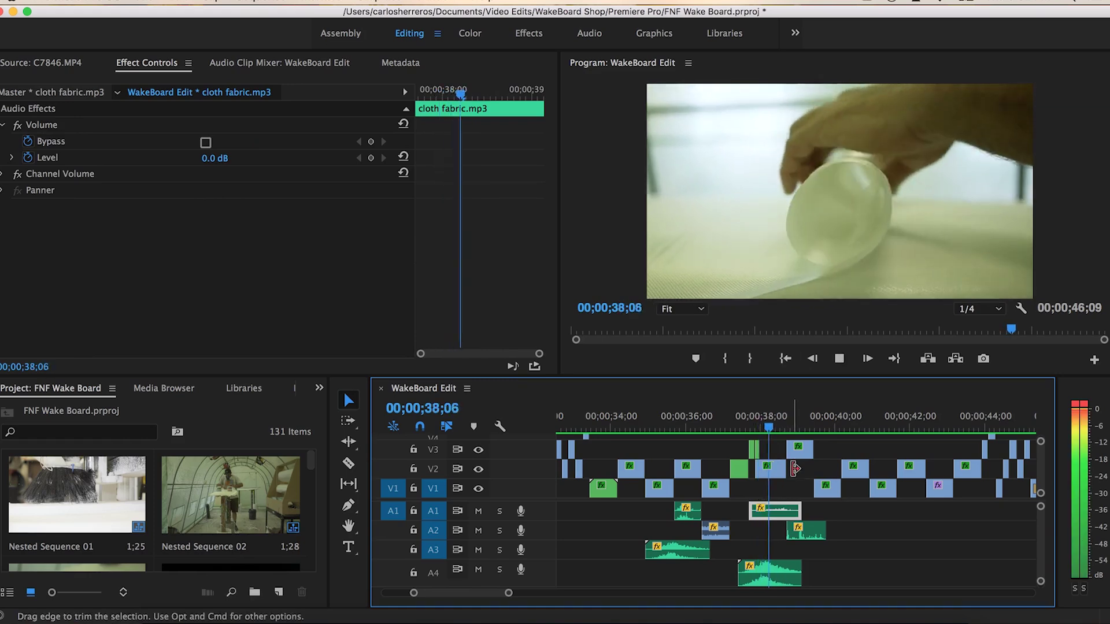
{"action": "left_click", "coordinate": [723, 424]}
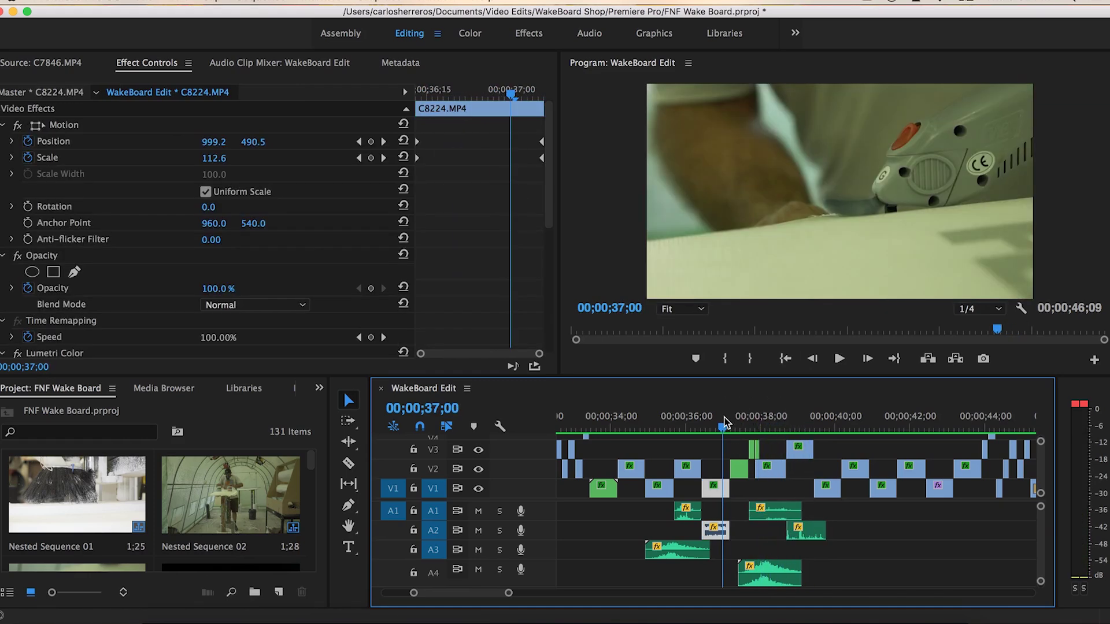
- Play the sequence from 00;00;37;00 to 00;00;40;22, and play it again from about 00;00;40;00 to 00;00;45;22
{"action": "key", "text": "space"}
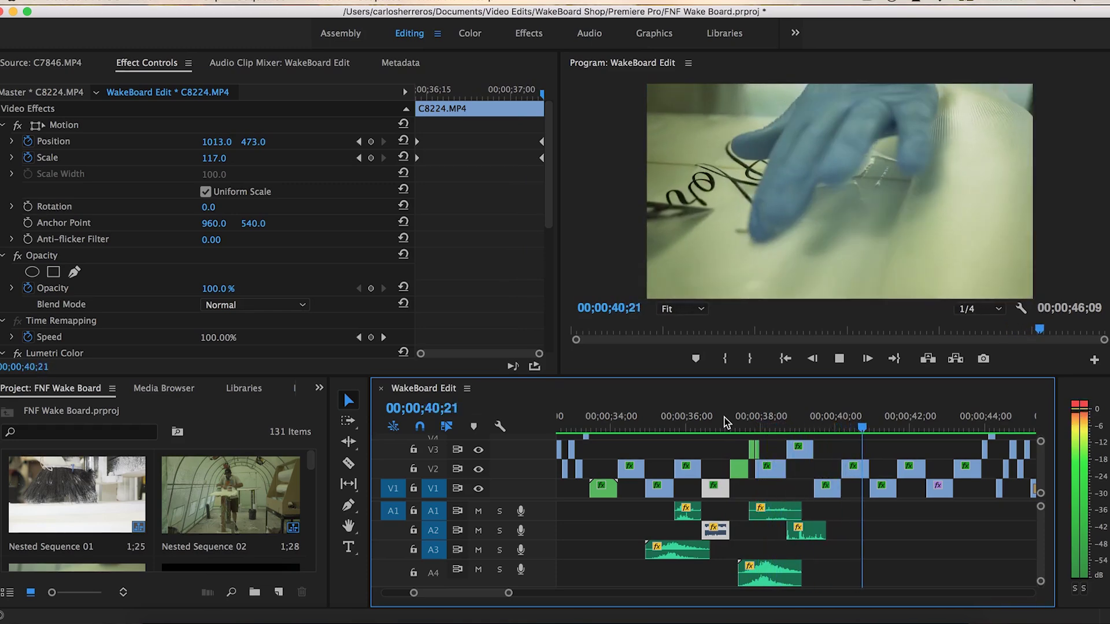
{"action": "key", "text": "space"}
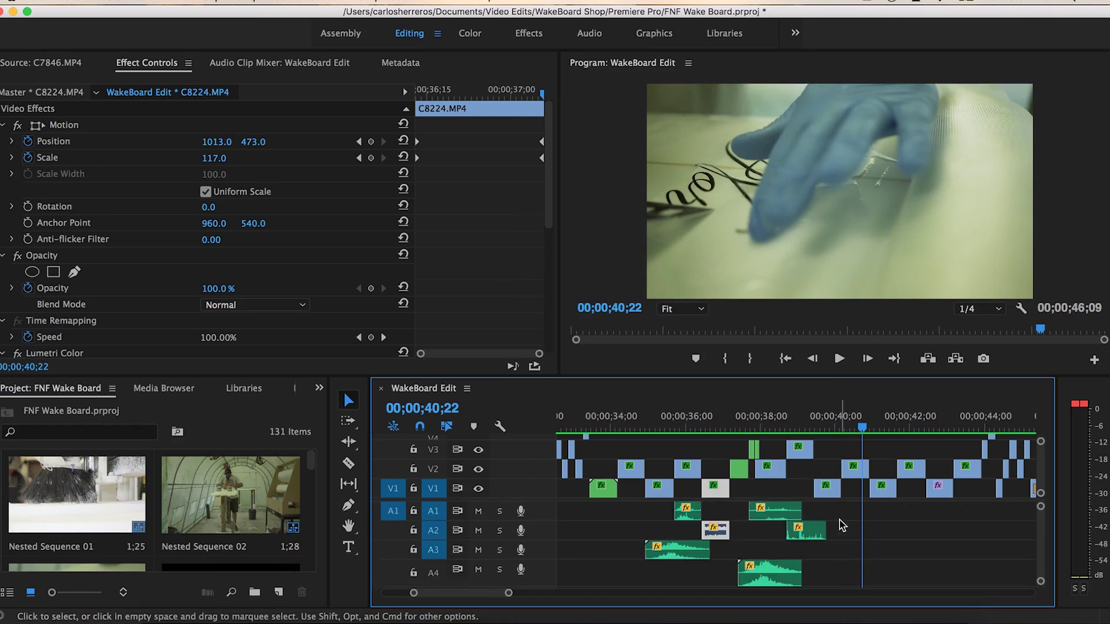
{"action": "left_click_drag", "start_coordinate": [844, 429], "coordinate": [839, 435]}
{"action": "key", "text": "space"}
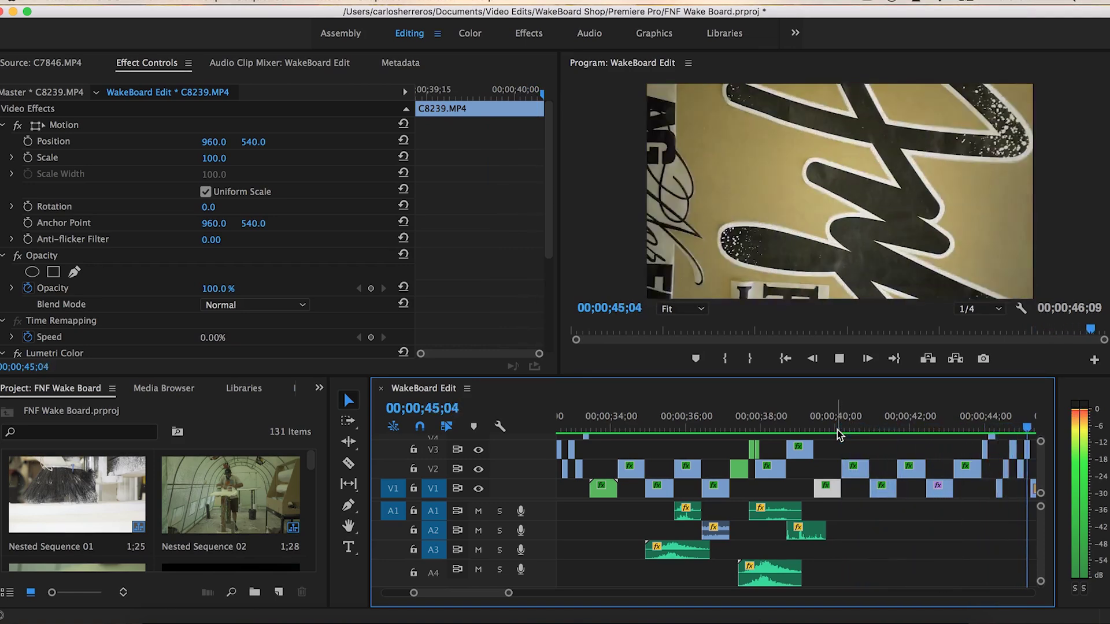
{"action": "key", "text": "space"}
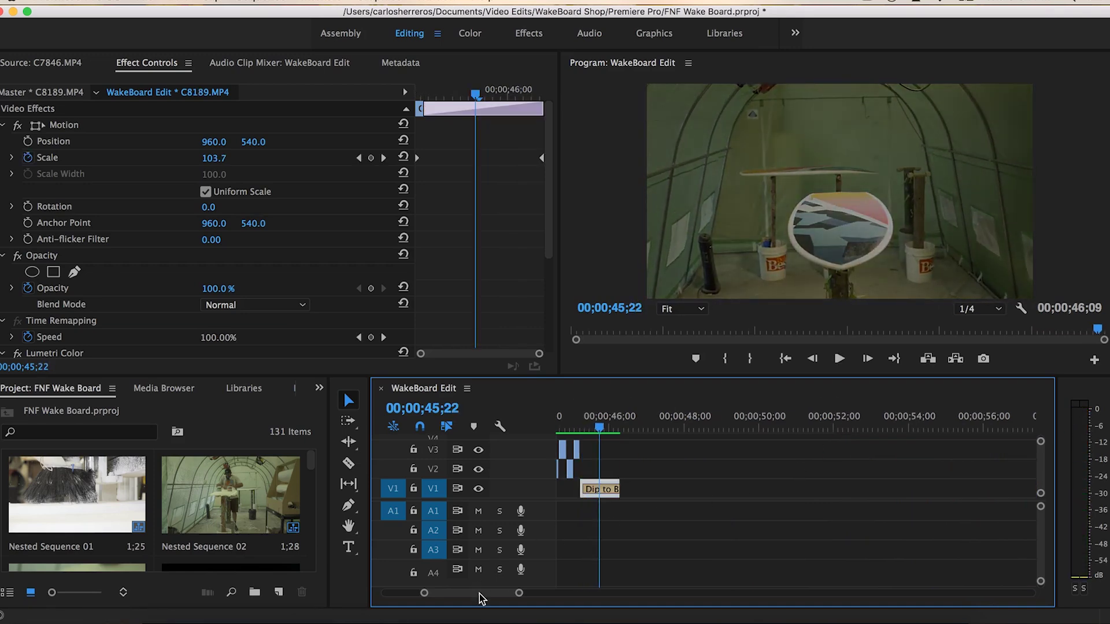
- Replay the closing fast-cut clips from 00;00;43;13 through the Dip to Black to 00;00;45;29
{"action": "scroll", "coordinate": [479, 599], "scroll_direction": "up", "scroll_amount": 3}
{"action": "left_click", "coordinate": [655, 426]}
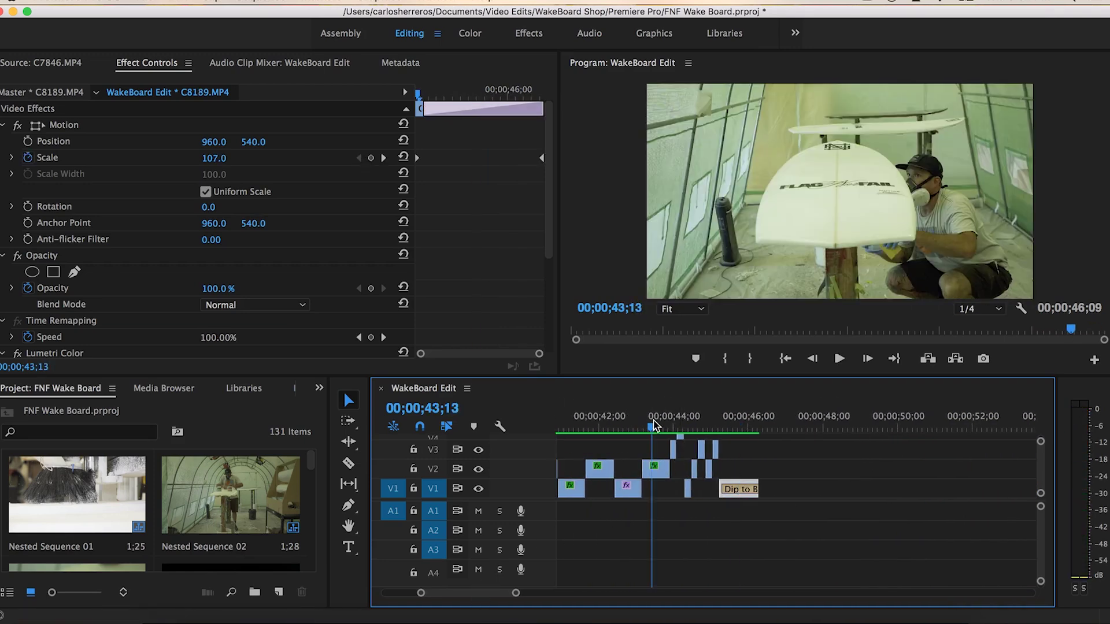
{"action": "key", "text": "space"}
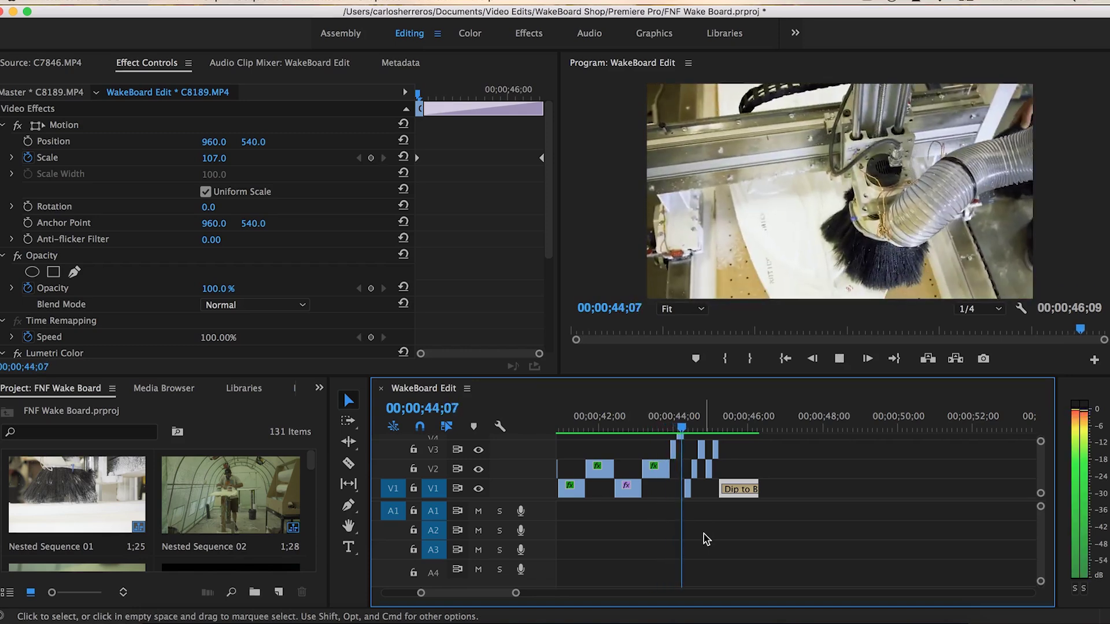
{"action": "key", "text": "space"}
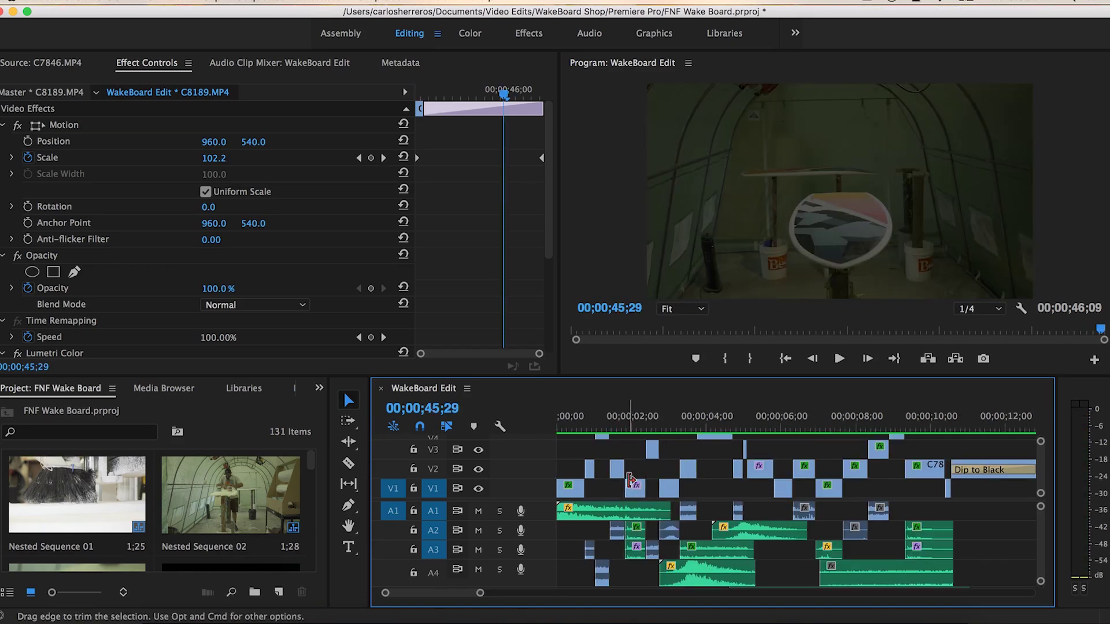
- Return the playhead to 00;00;00;04 at the sequence start and look over audio tracks A1 to A9
{"action": "left_click", "coordinate": [562, 428]}
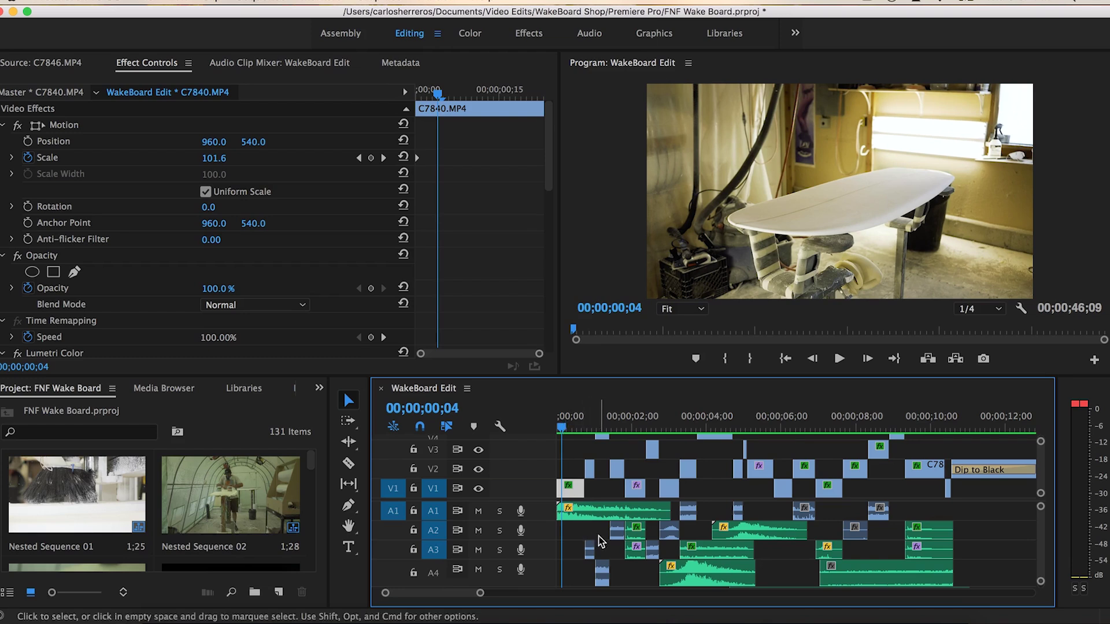
{"action": "scroll", "coordinate": [601, 546], "scroll_direction": "down", "scroll_amount": 5}
{"action": "scroll", "coordinate": [603, 547], "scroll_direction": "up", "scroll_amount": 5}
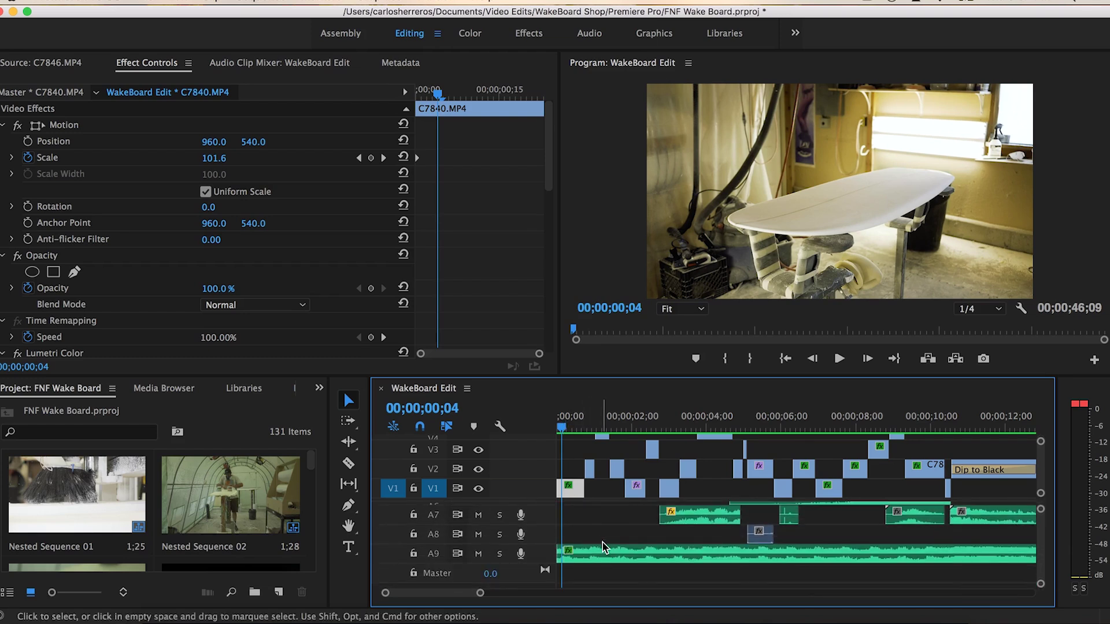